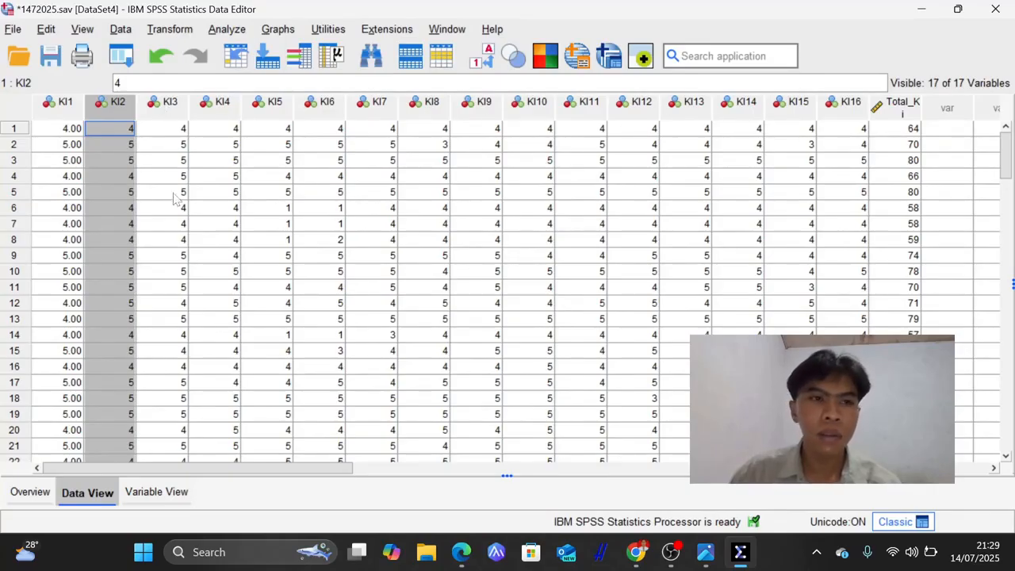
Run a two-tailed Pearson bivariate correlation on the variables KI1 to KI16 and Total_Ki
click(64, 103)
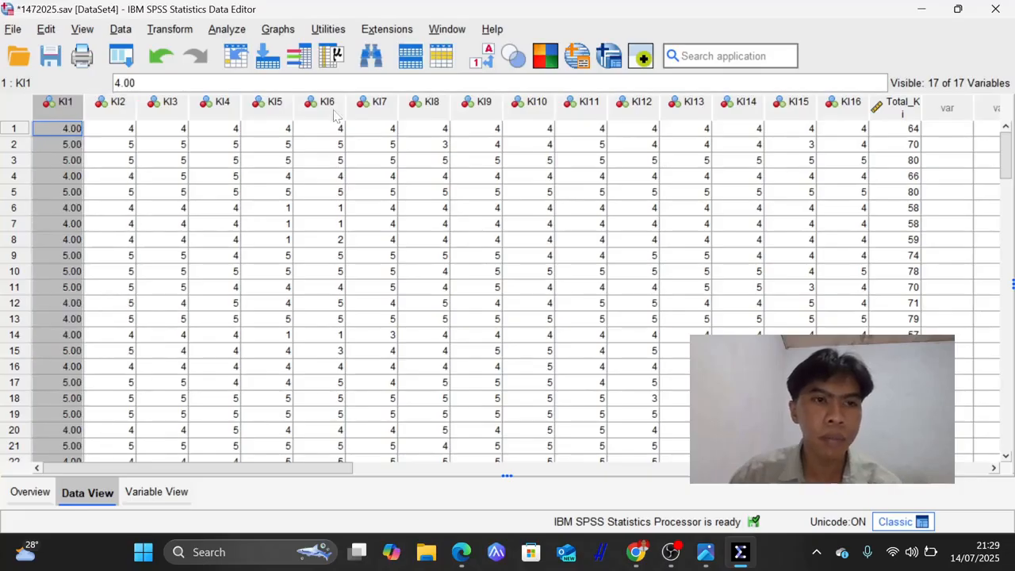
click(846, 111)
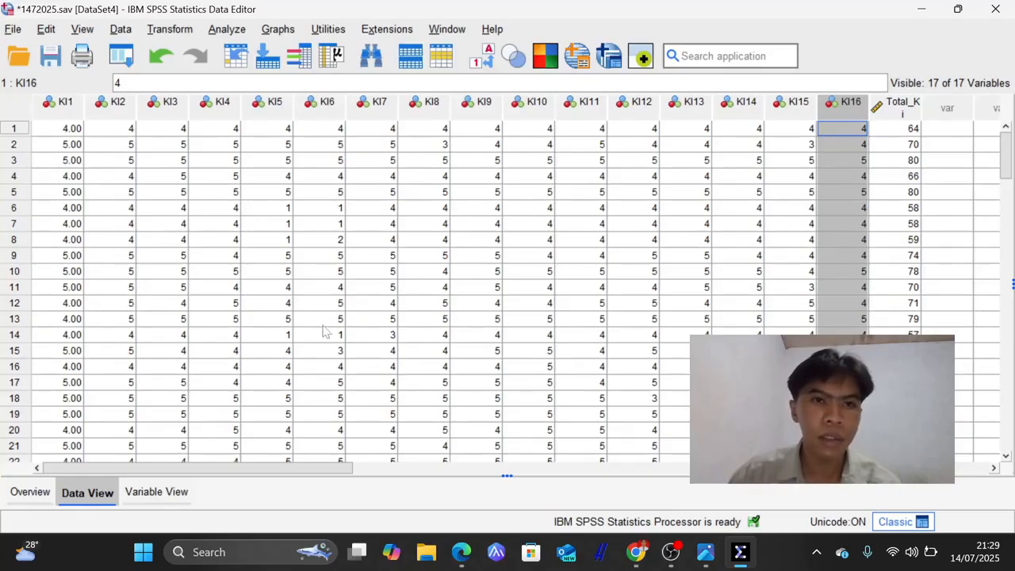
click(228, 29)
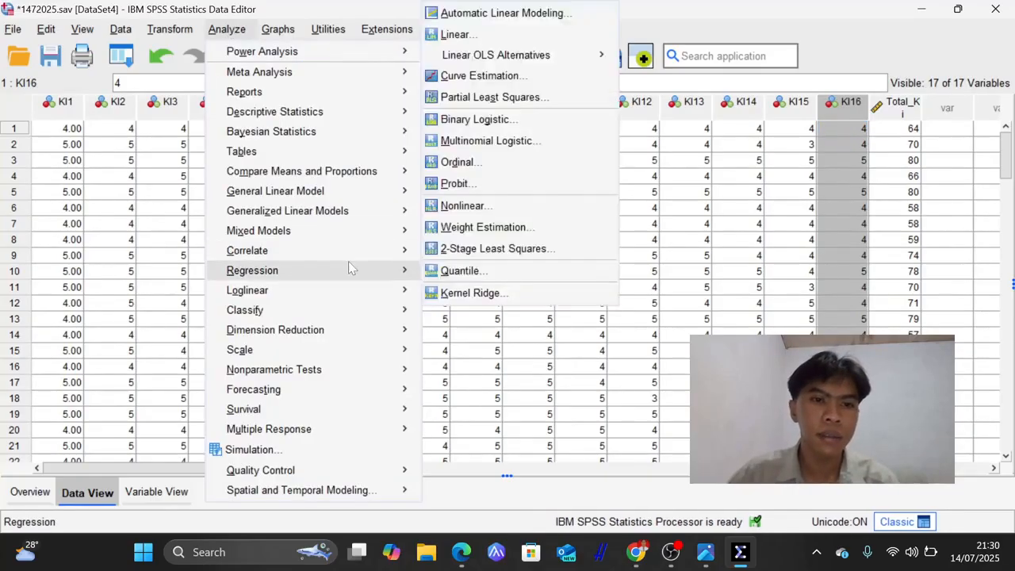
mouse_move(343, 252)
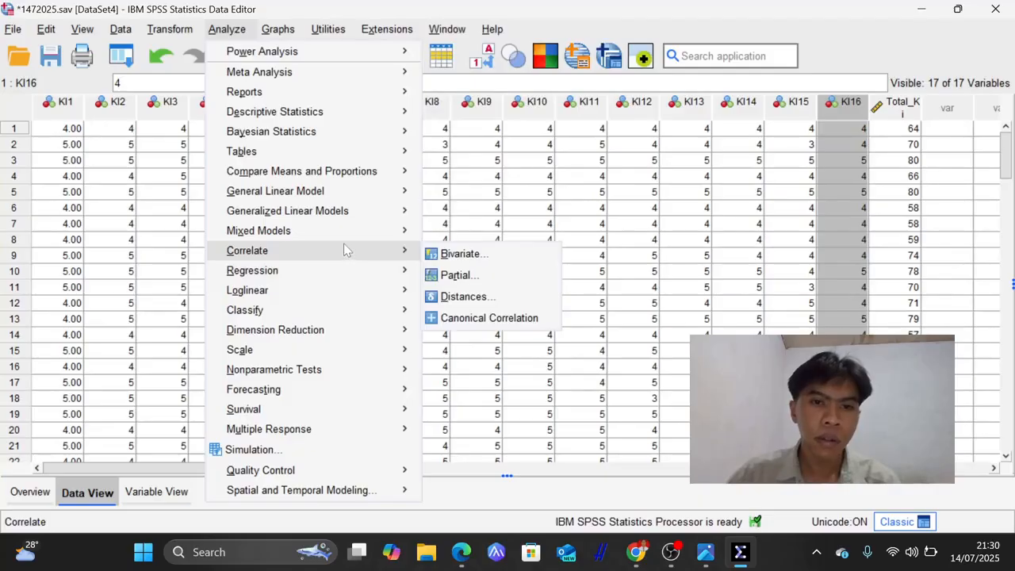
click(444, 255)
scroll(366, 231, down, 3)
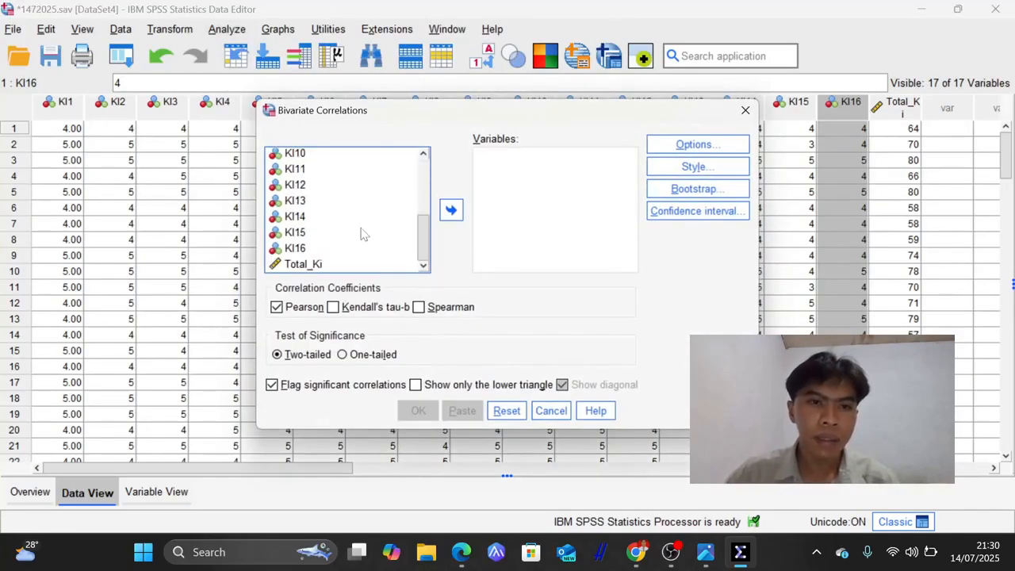
shift+click(330, 266)
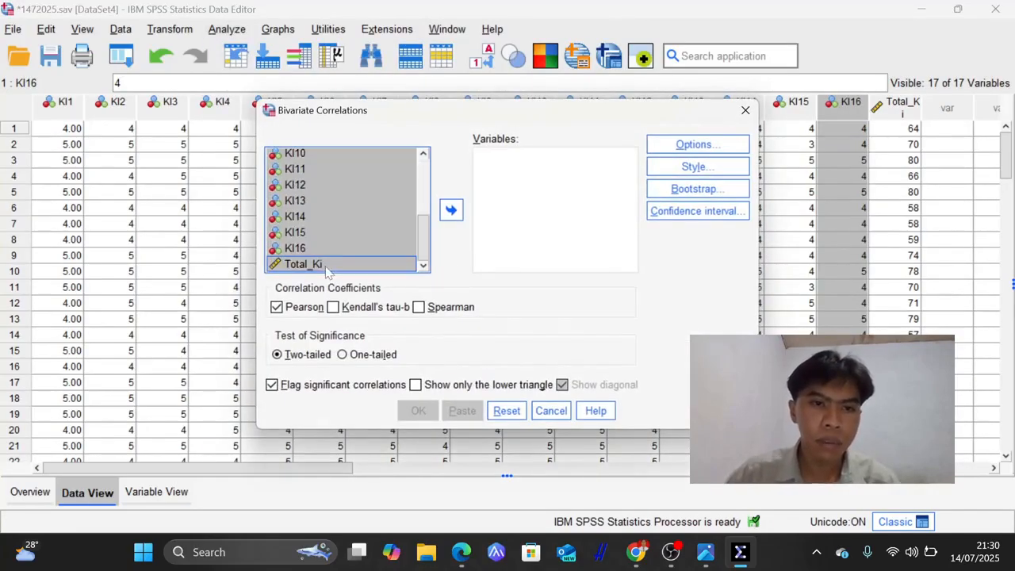
click(448, 214)
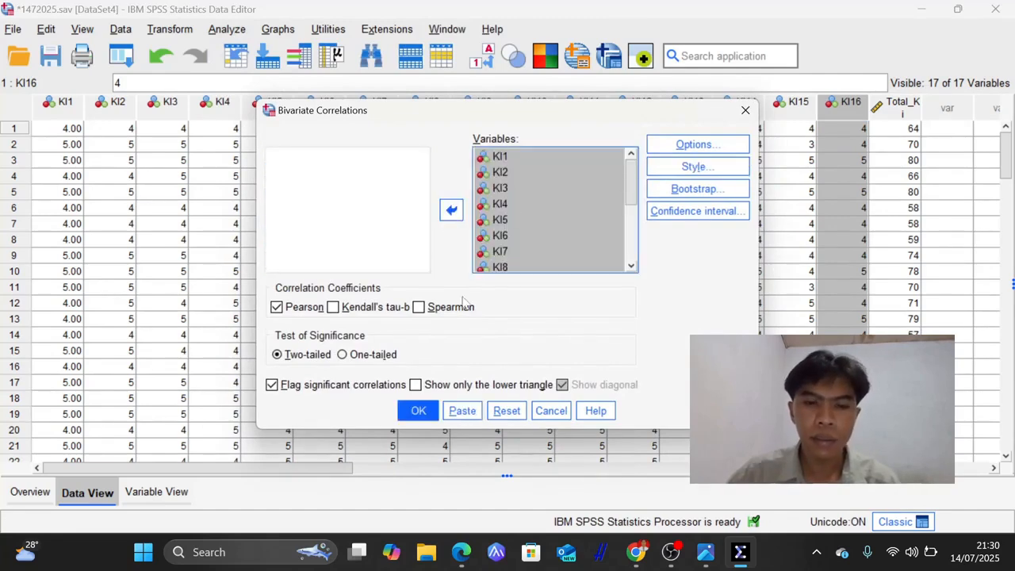
click(419, 410)
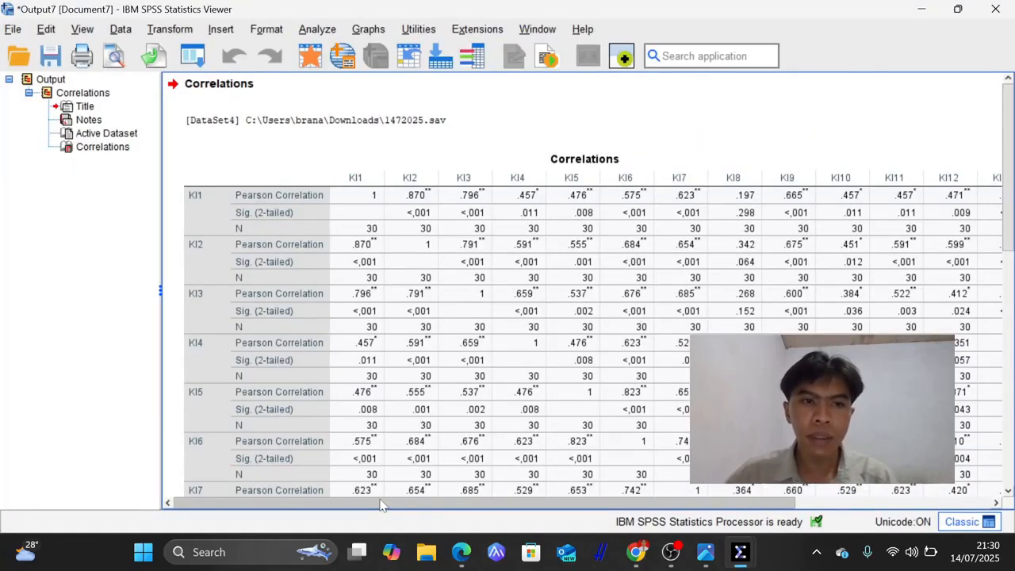
Consult the critical r values in the tabel-r image from the Downloads folder, and return to the correlation output
drag(374, 505, 408, 510)
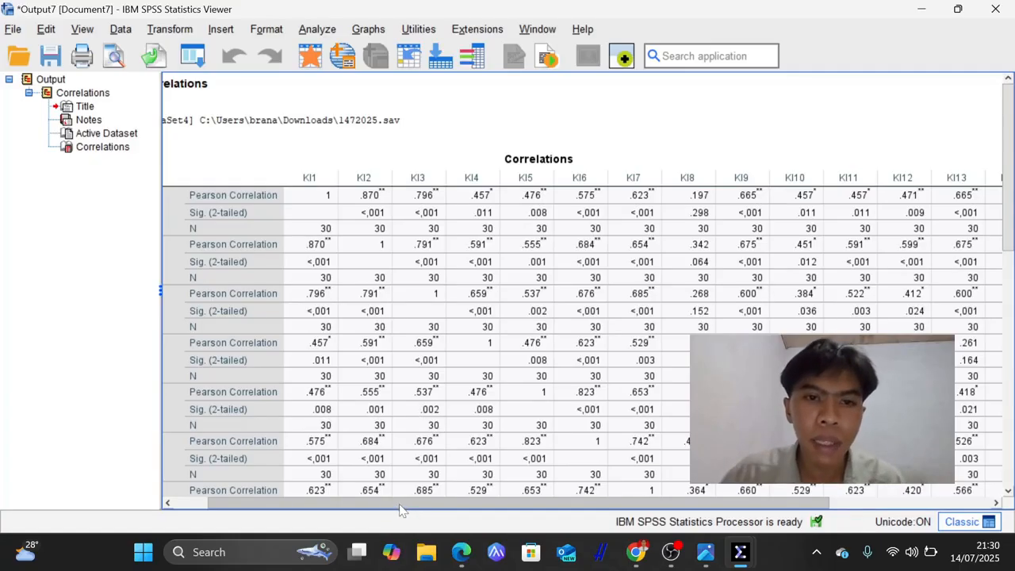
drag(373, 507, 333, 508)
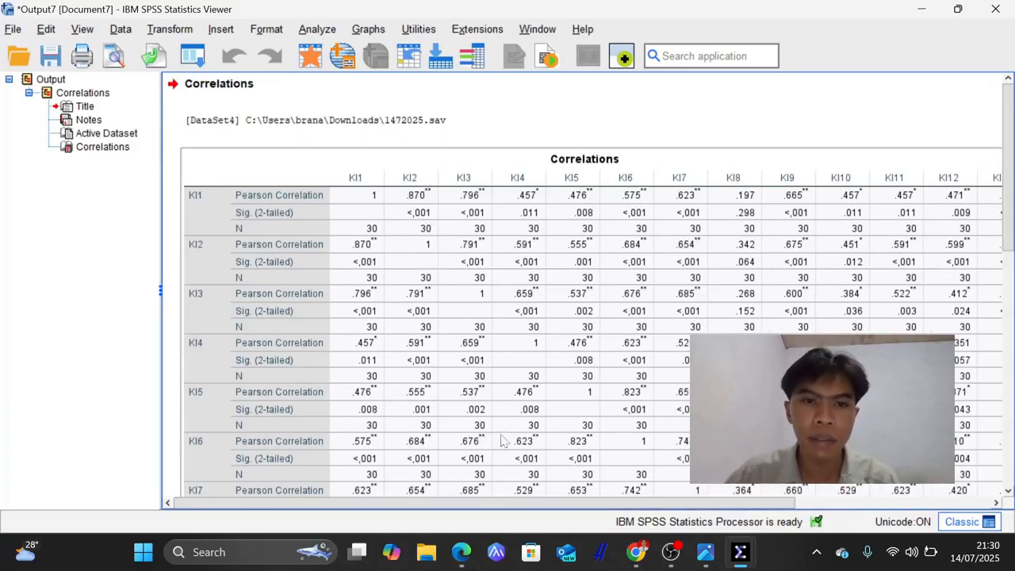
drag(487, 502, 519, 503)
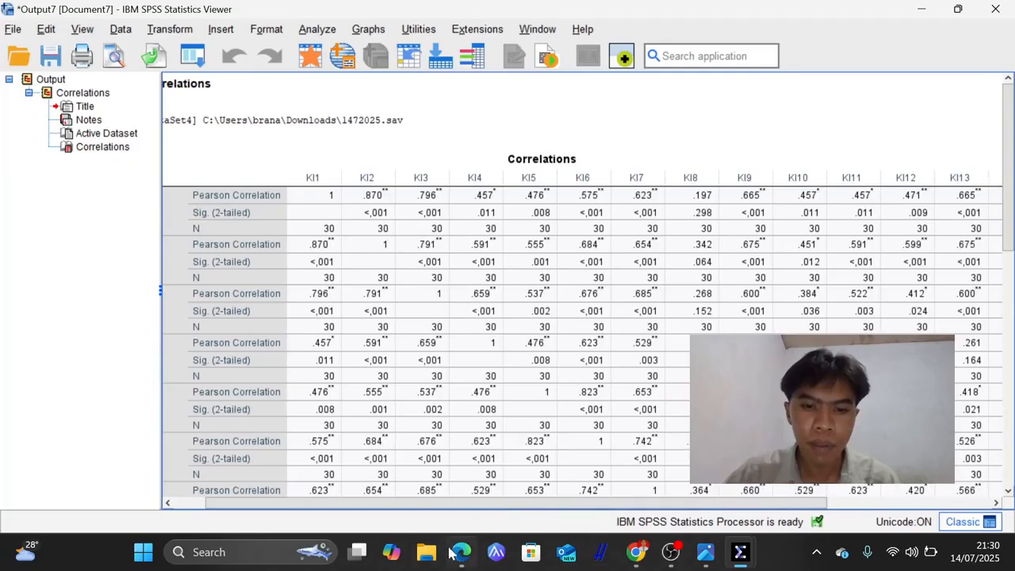
click(427, 553)
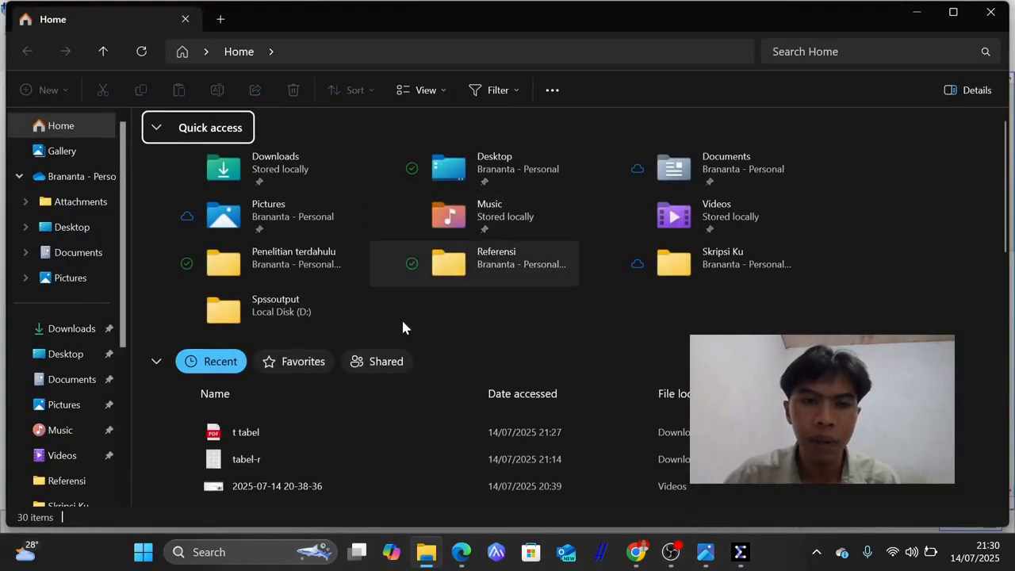
click(72, 325)
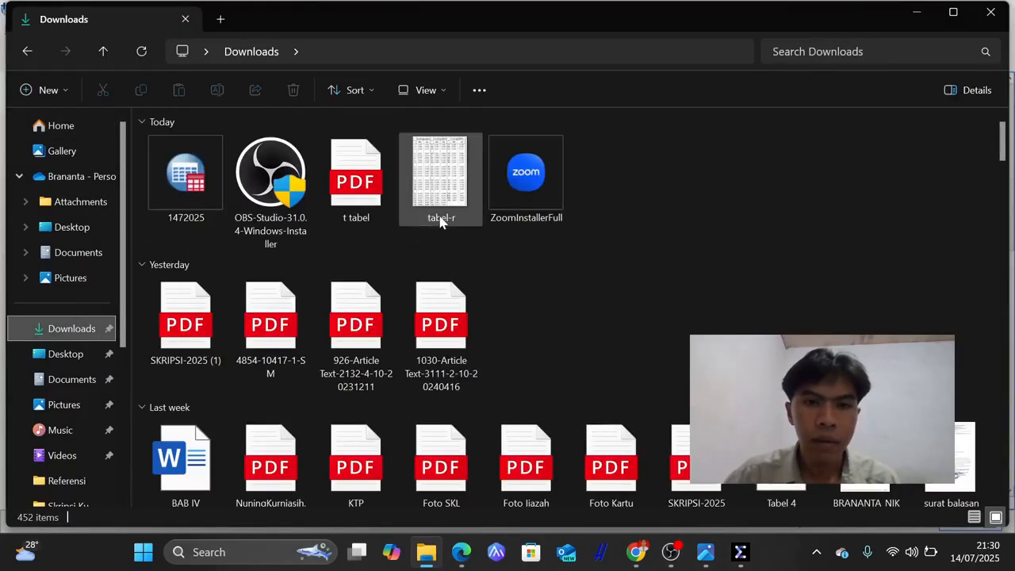
click(441, 221)
double_click(442, 221)
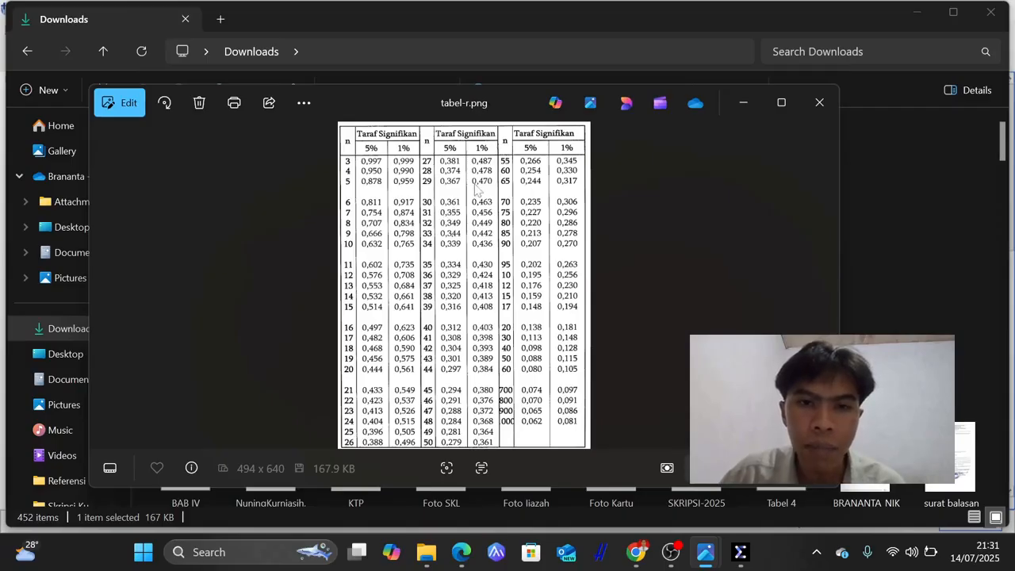
click(742, 103)
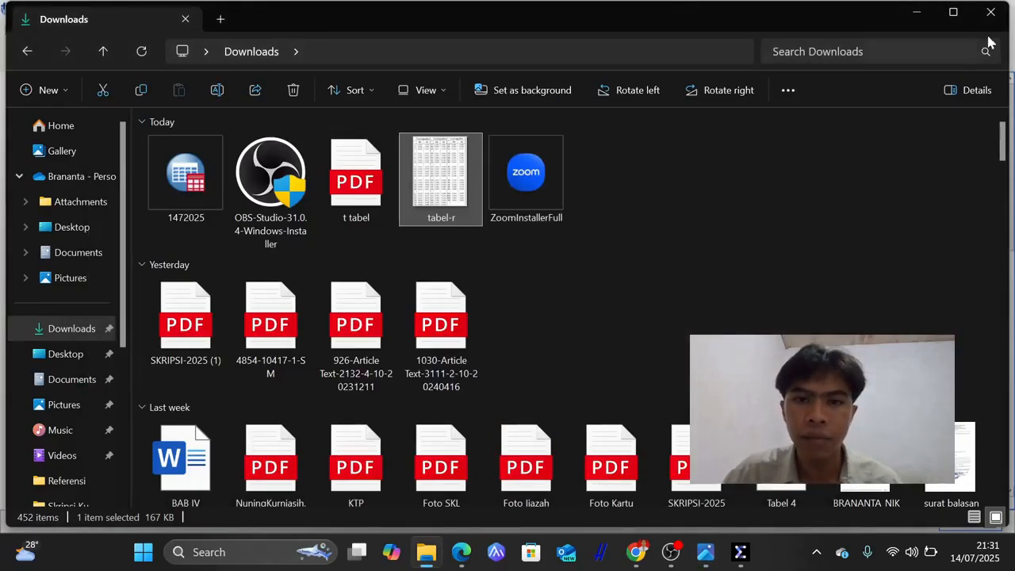
click(929, 19)
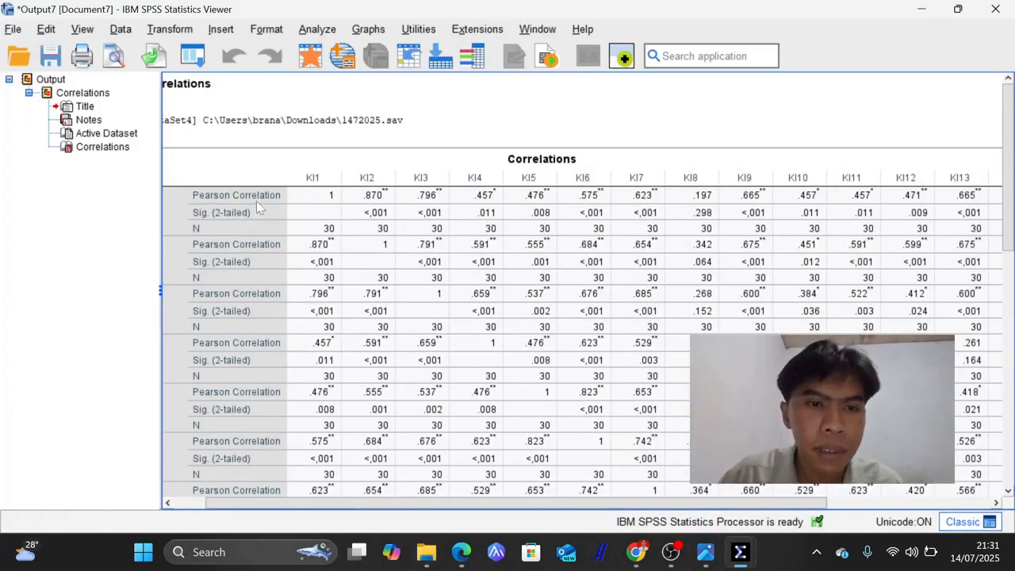
Examine each item's Pearson correlation in the Total_Ki column of the correlation table, and return to the data
drag(374, 509, 539, 509)
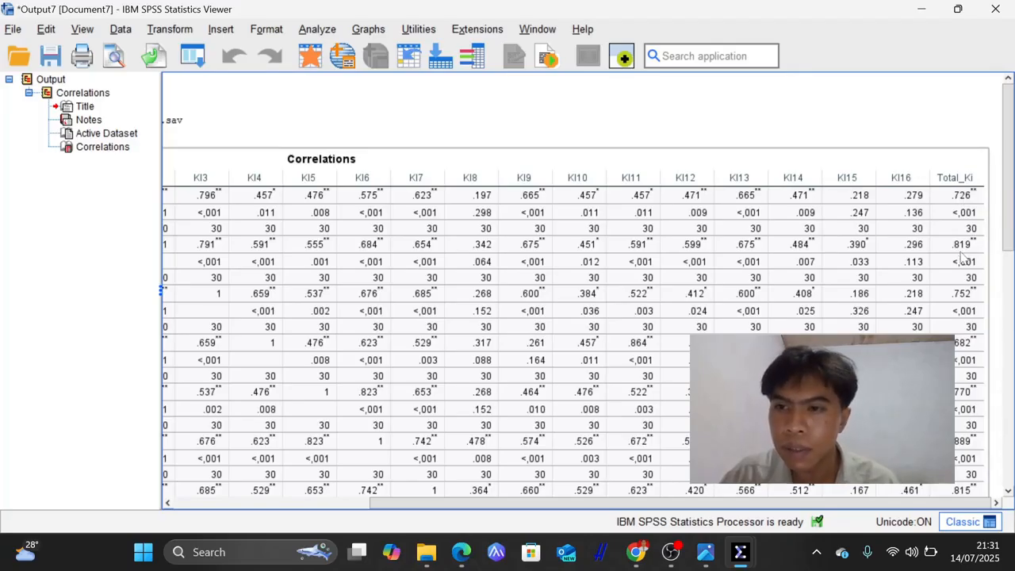
scroll(959, 252, down, 3)
scroll(960, 252, up, 3)
scroll(955, 241, down, 10)
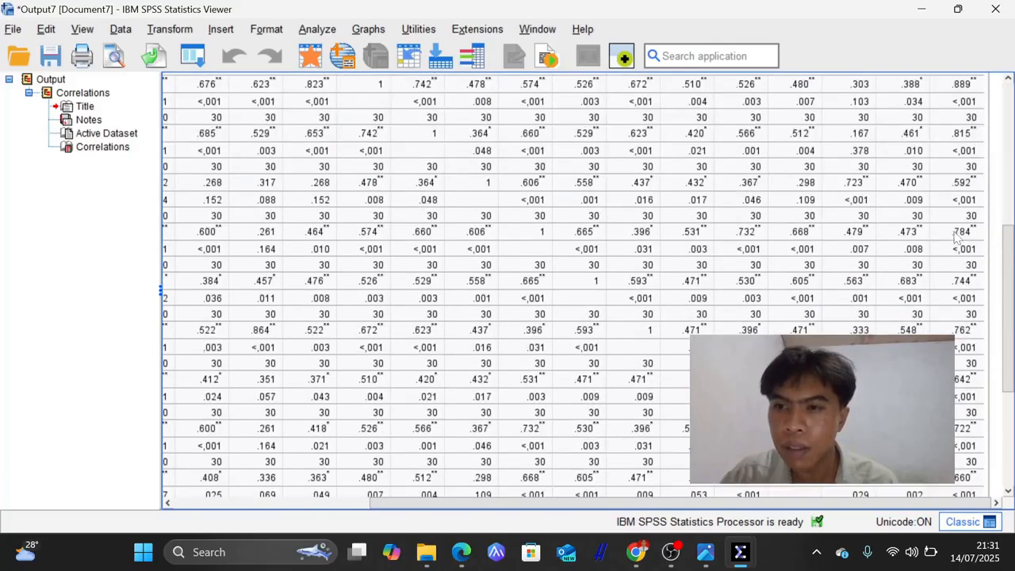
scroll(978, 310, up, 10)
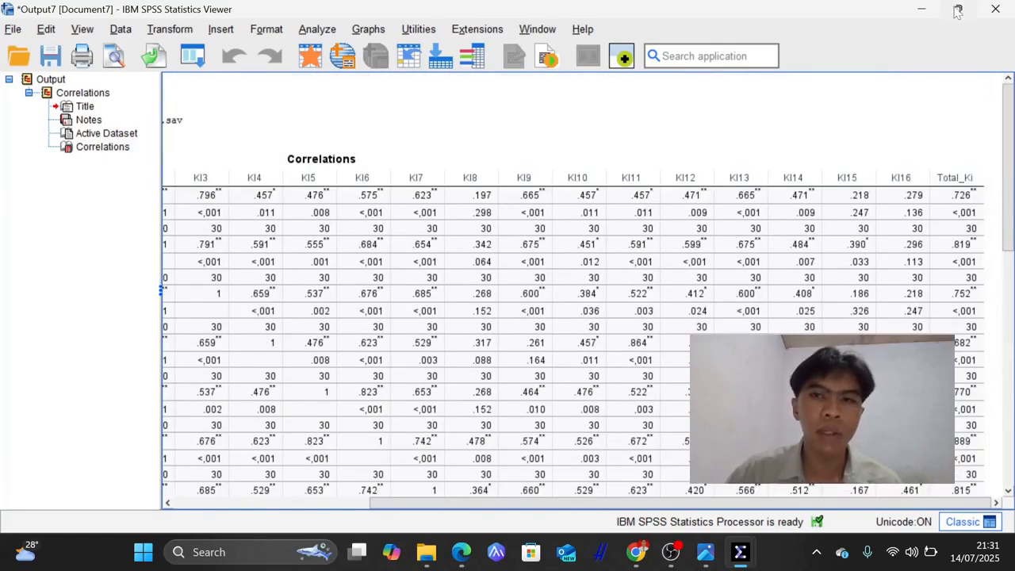
click(921, 9)
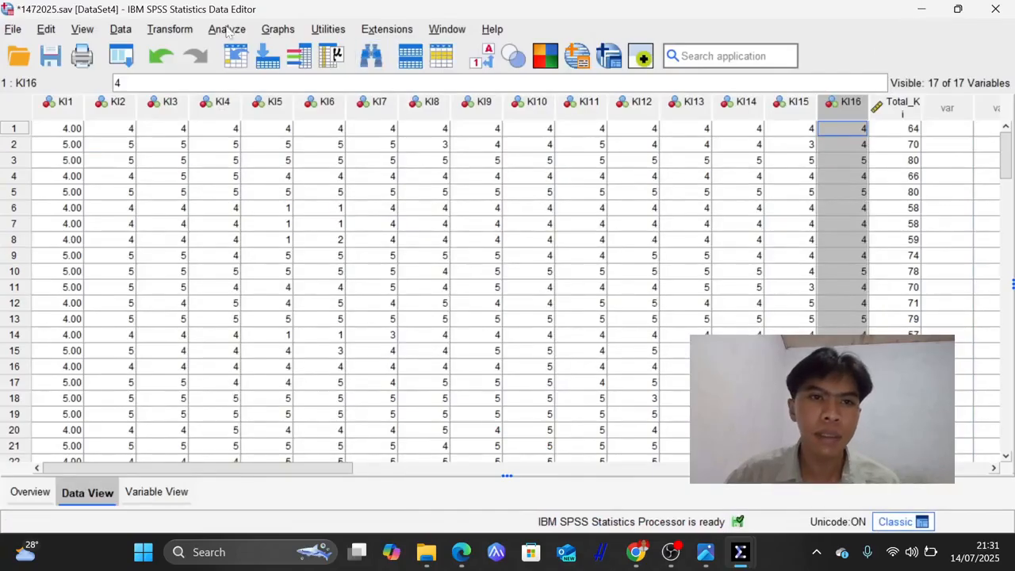
Run a reliability analysis on the items KI1 to KI16 with the Alpha model, leaving out Total_Ki
click(226, 29)
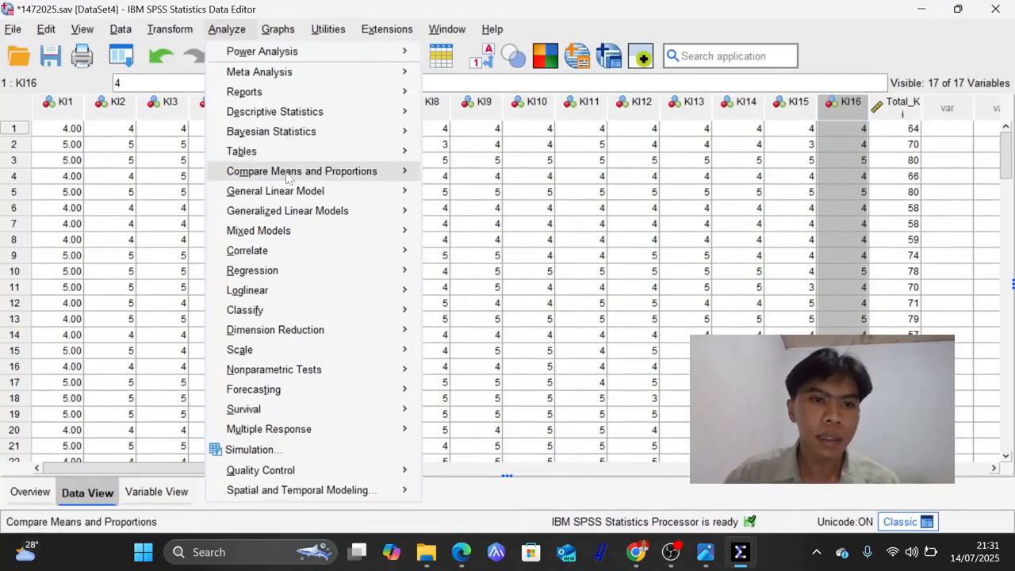
mouse_move(304, 297)
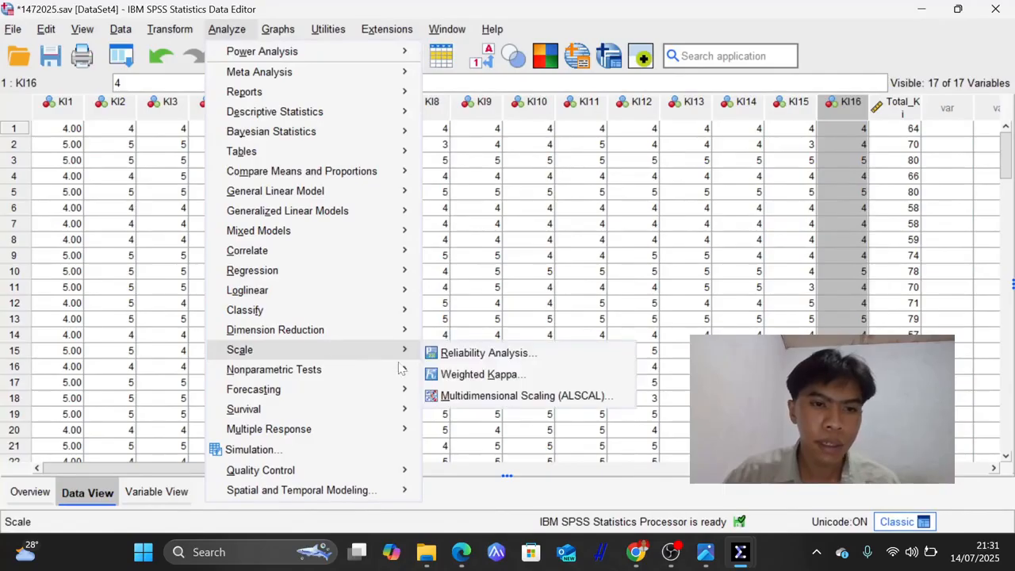
mouse_move(392, 353)
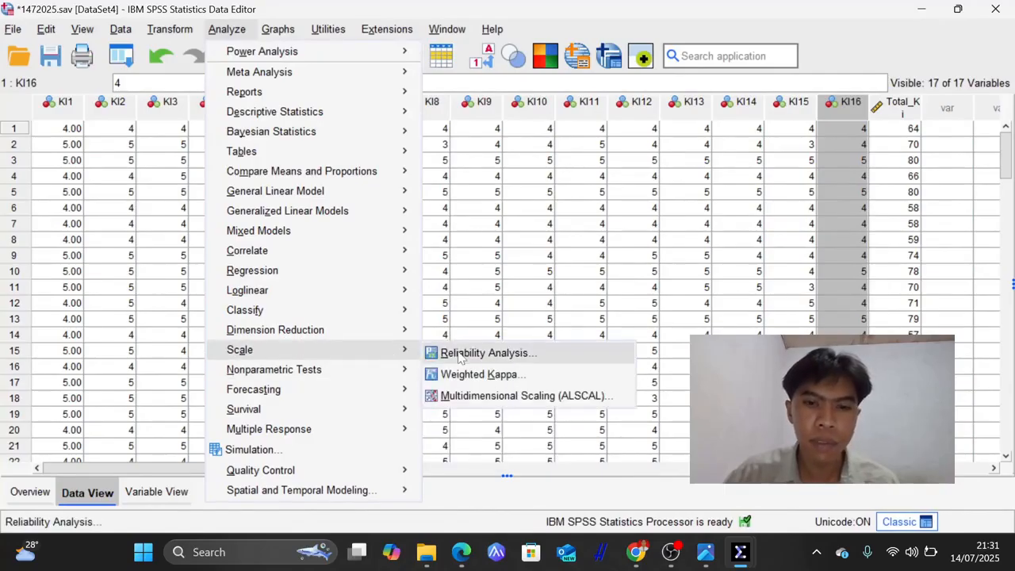
click(460, 357)
scroll(369, 269, down, 2)
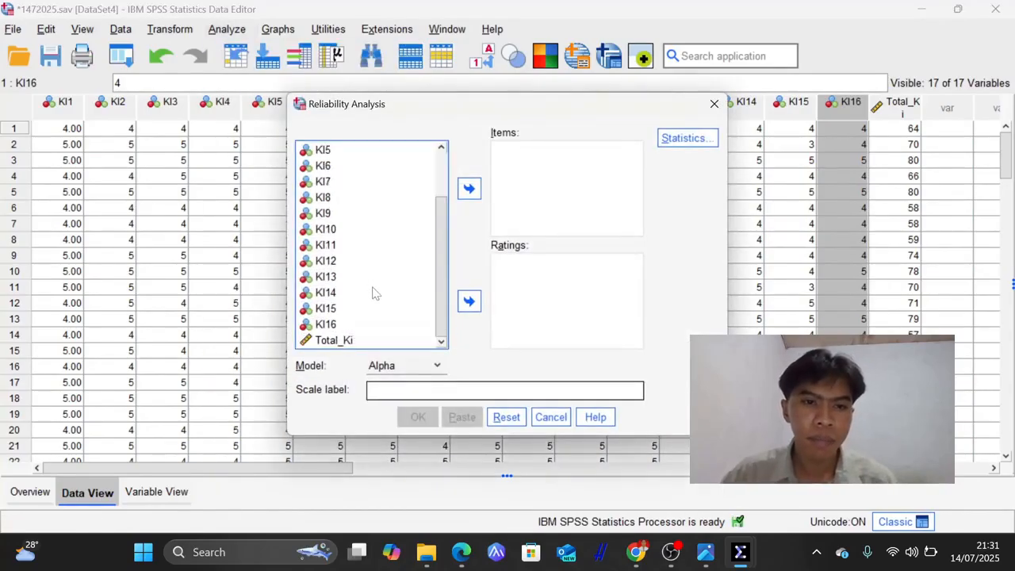
shift+click(335, 325)
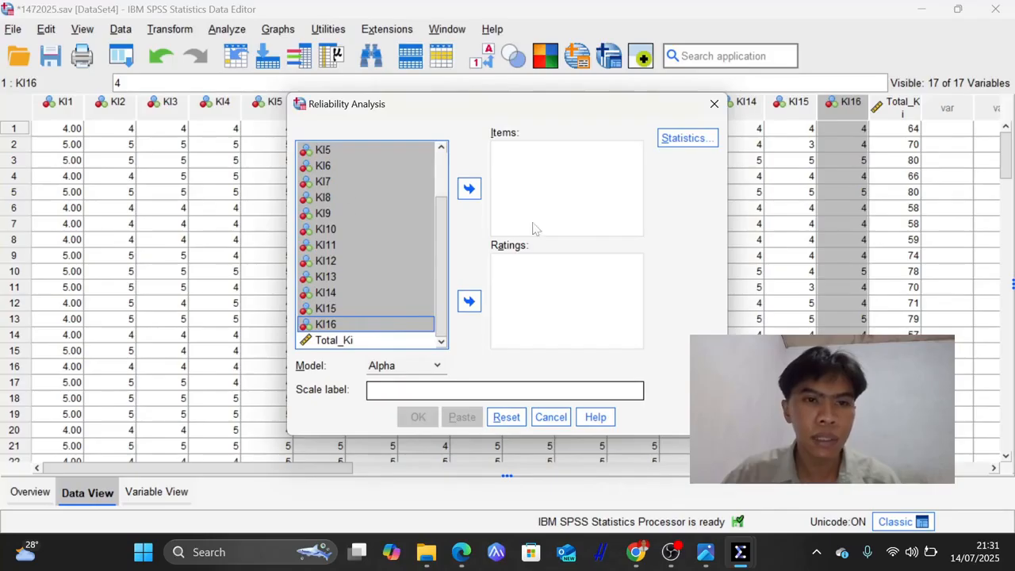
click(469, 188)
click(417, 417)
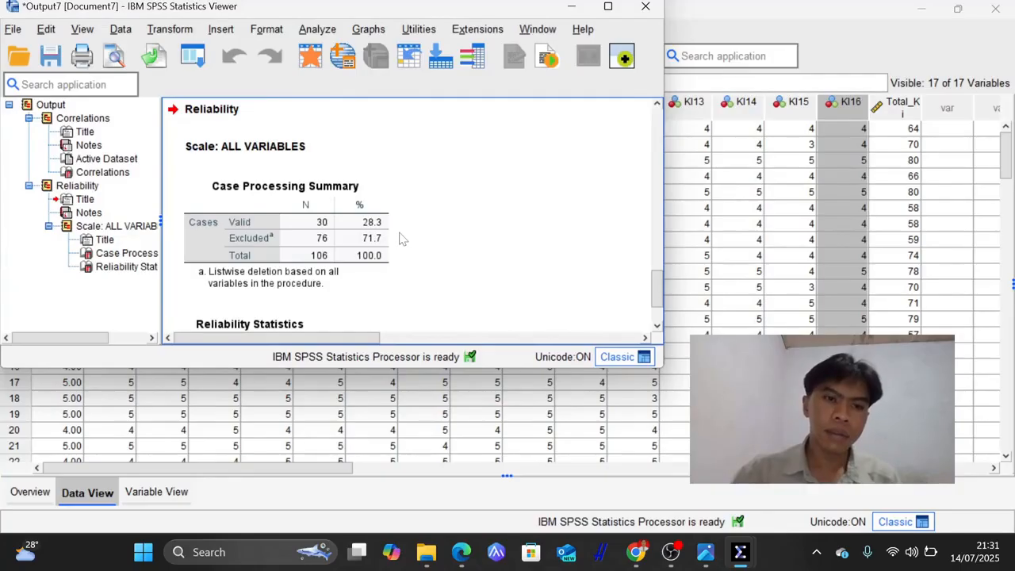
Review the case processing summary and Cronbach's alpha in the maximized output, and close the output document
click(607, 7)
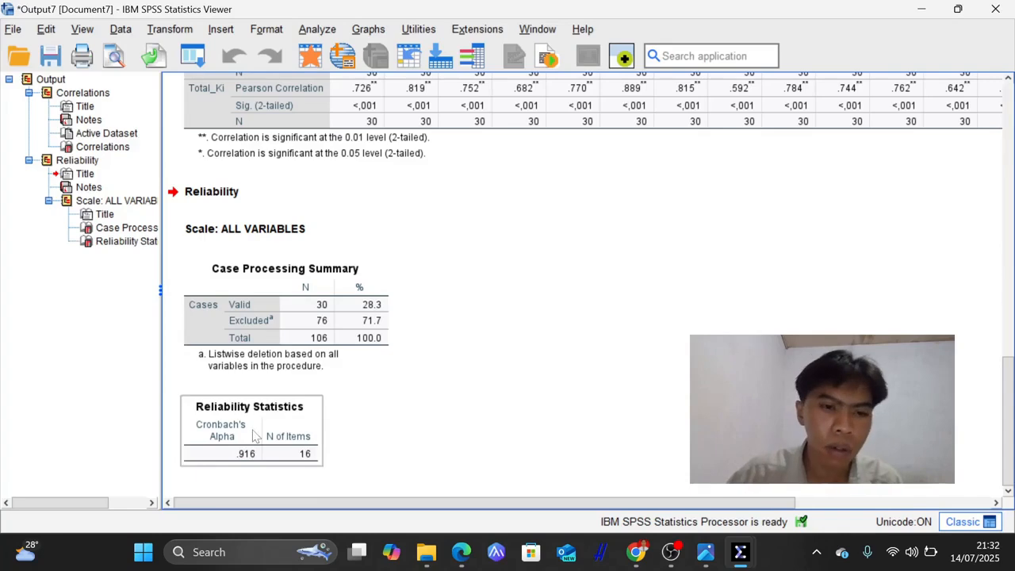
scroll(403, 385, up, 12)
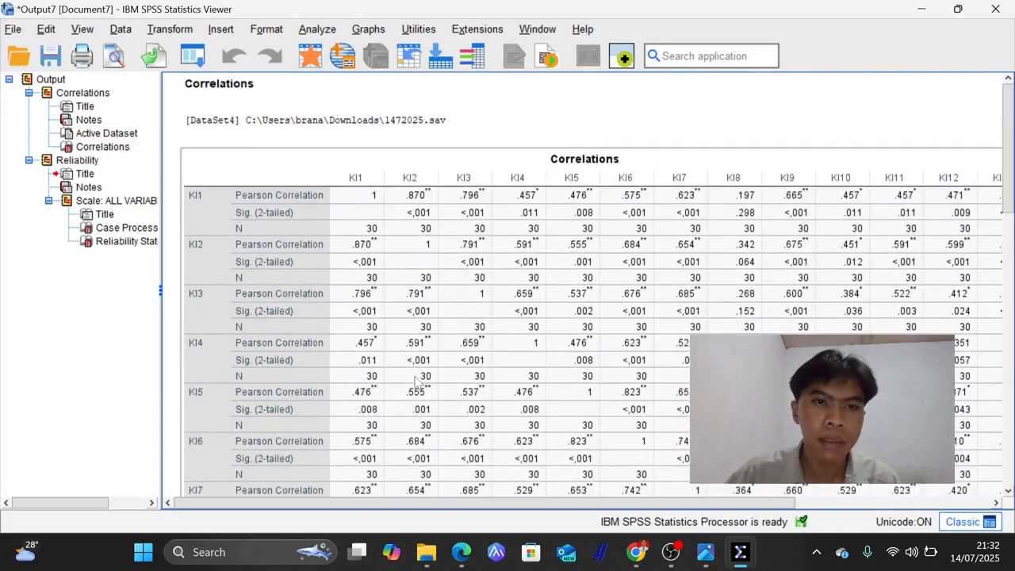
scroll(412, 400, down, 7)
scroll(408, 395, down, 7)
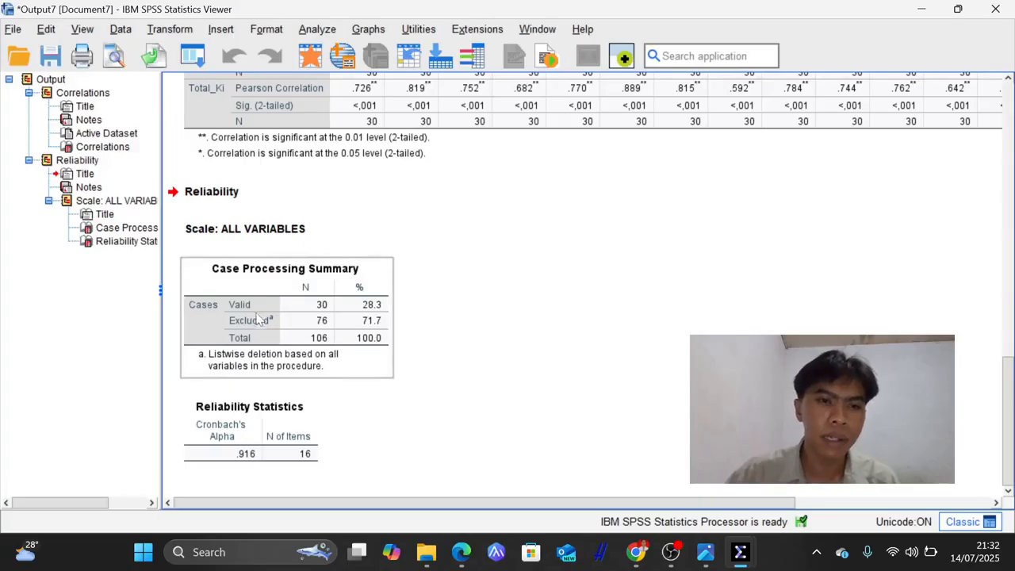
click(995, 8)
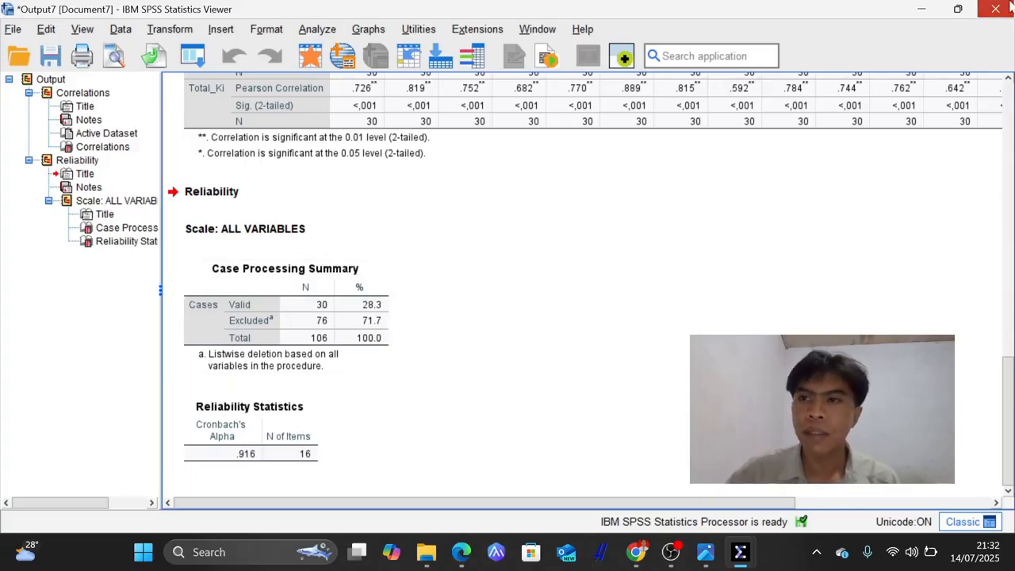
click(508, 296)
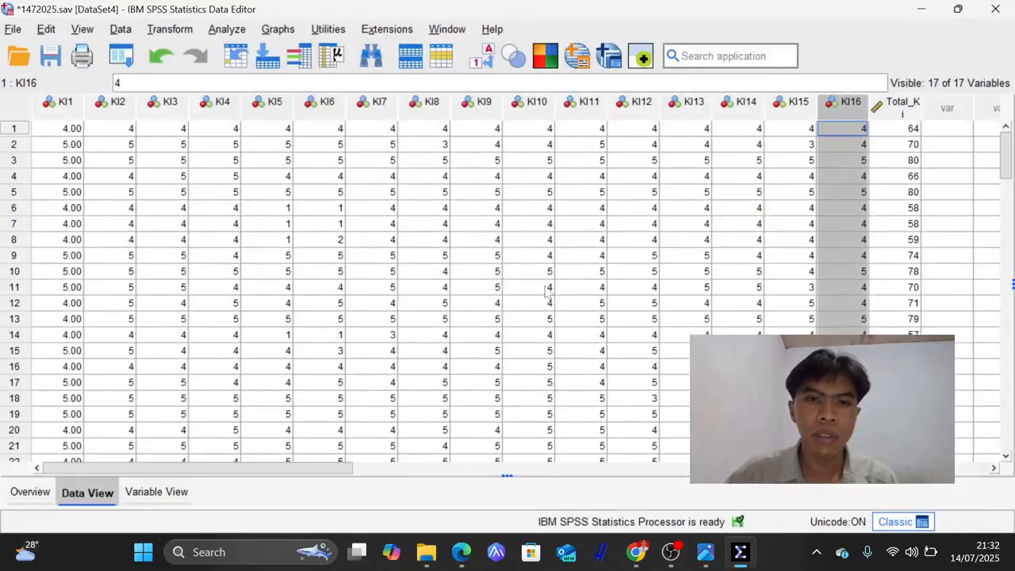
Delete the variables KI1 to KI16 and Total_Ki to empty the data set
shift+click(46, 109)
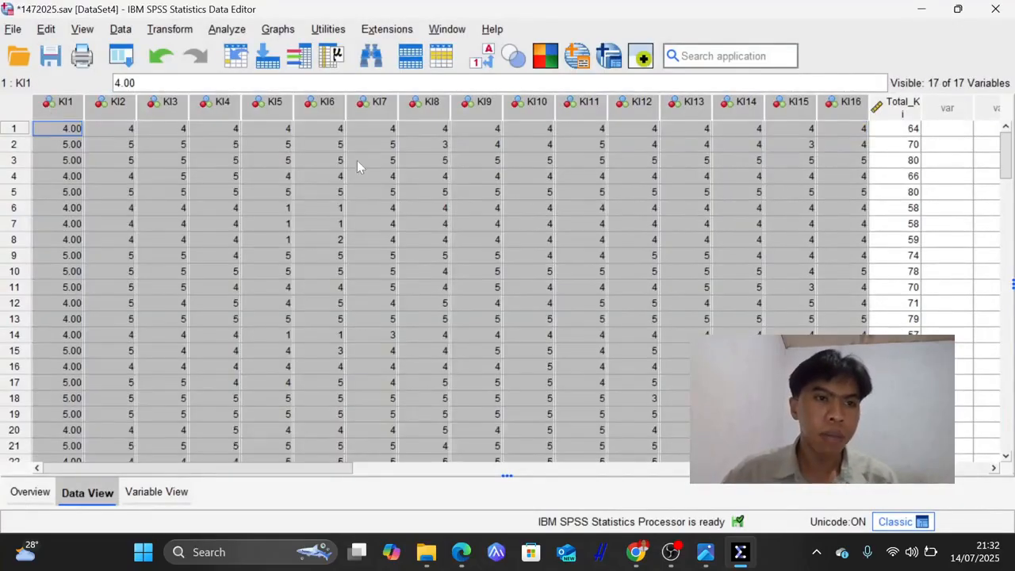
key(Delete)
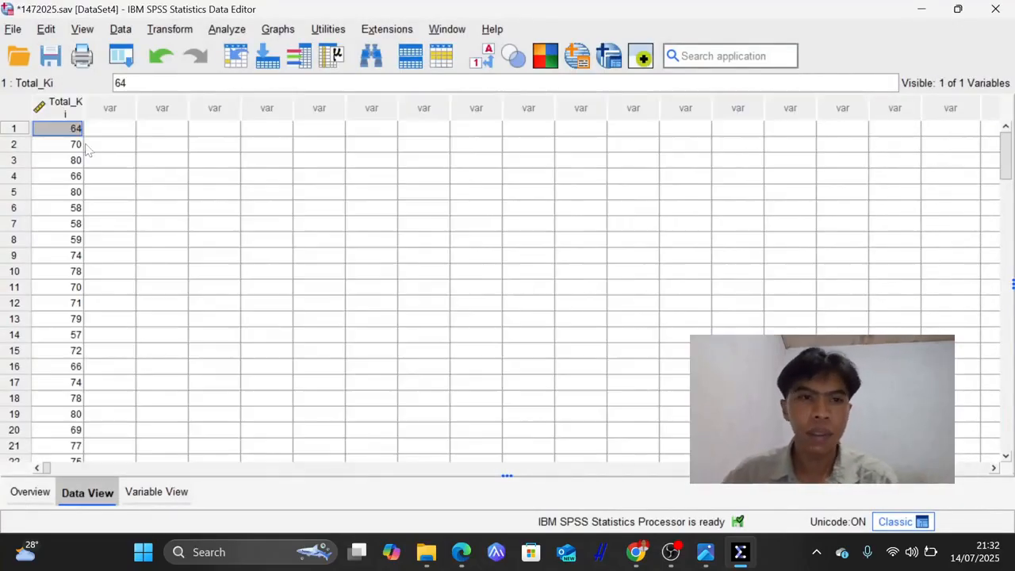
click(57, 108)
key(Delete)
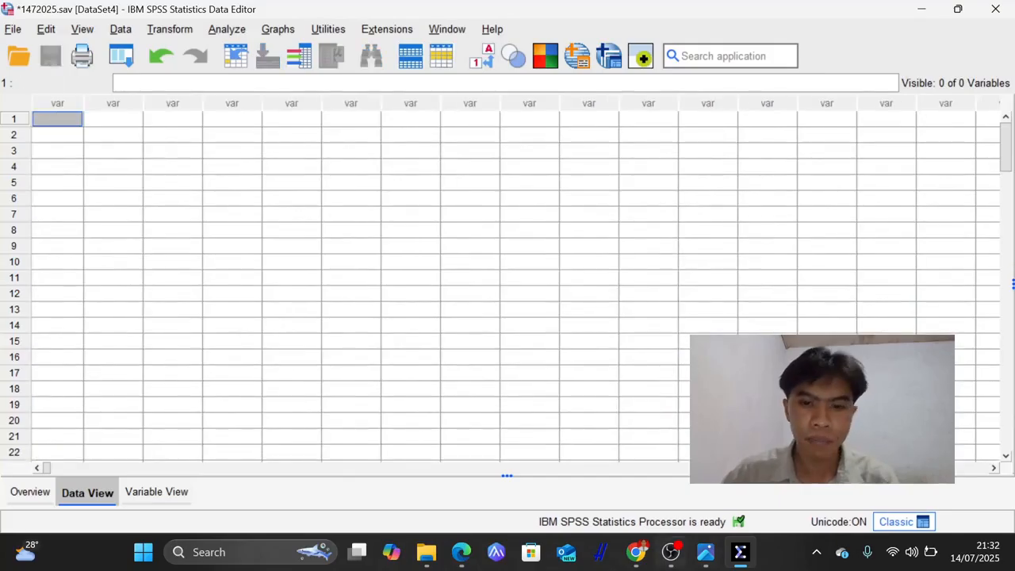
Switch to the Tabulasi Data Penelitian workbook in Chrome and copy the total scores in Q2:Q104 of the Variabel X sheet
click(636, 551)
click(41, 17)
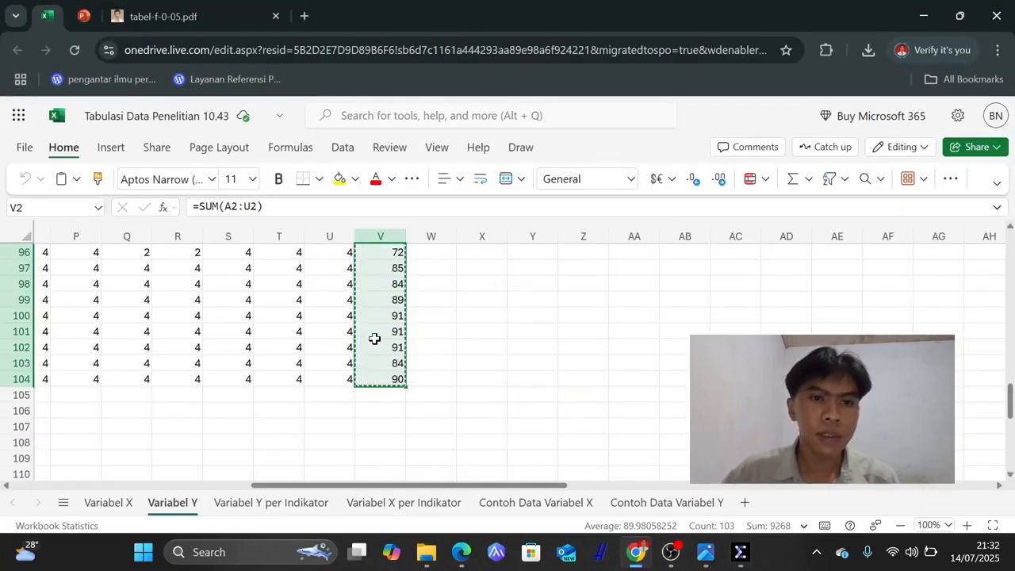
drag(365, 484, 105, 498)
click(105, 498)
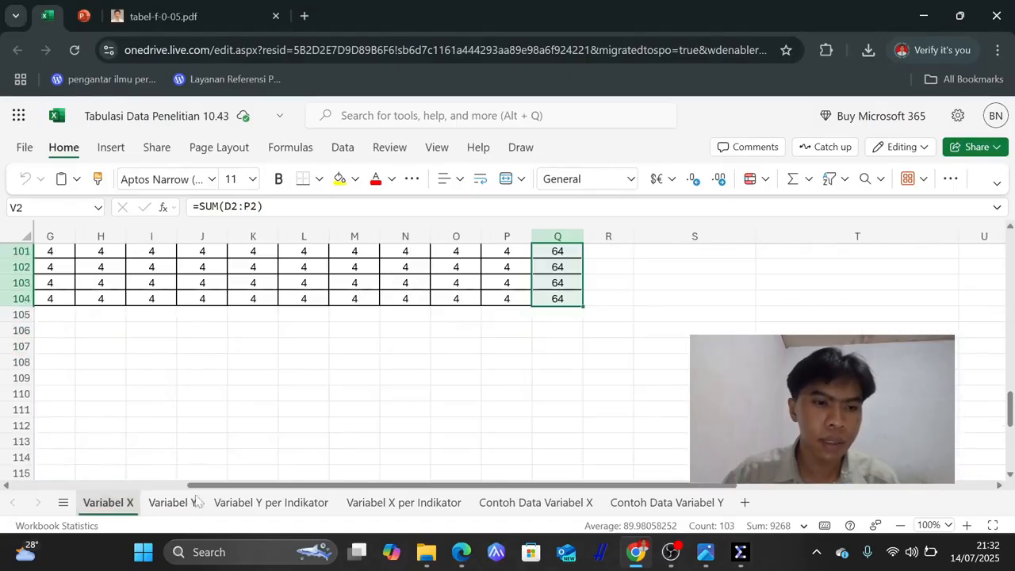
scroll(696, 320, up, 20)
scroll(695, 320, up, 1)
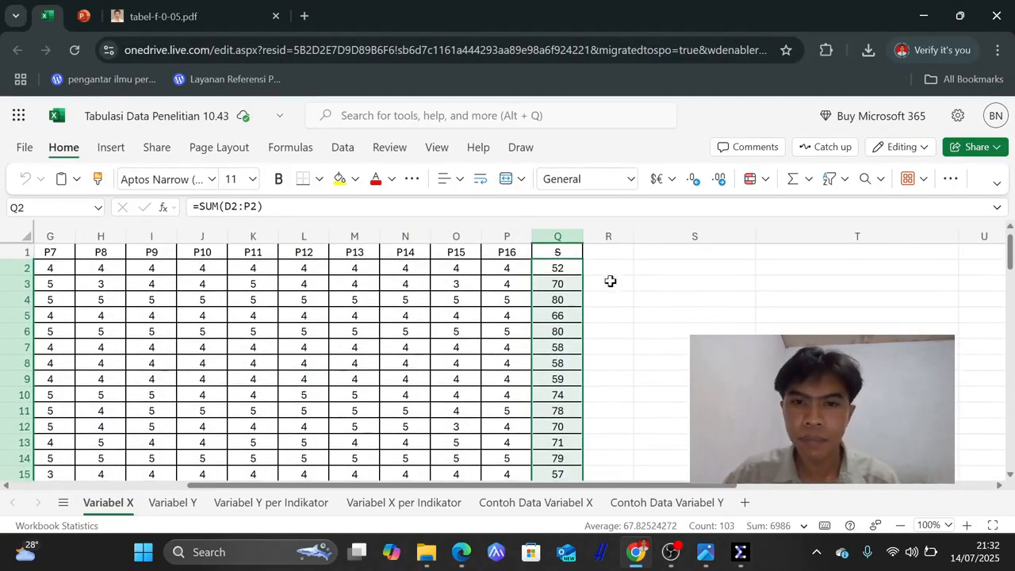
click(560, 268)
drag(564, 268, 559, 379)
scroll(557, 373, down, 20)
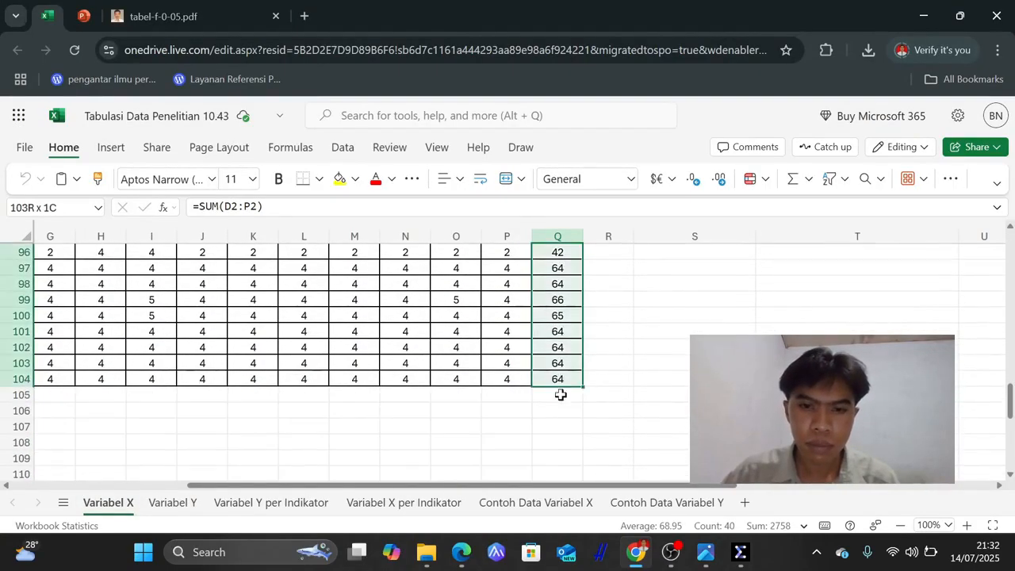
key(ctrl+c)
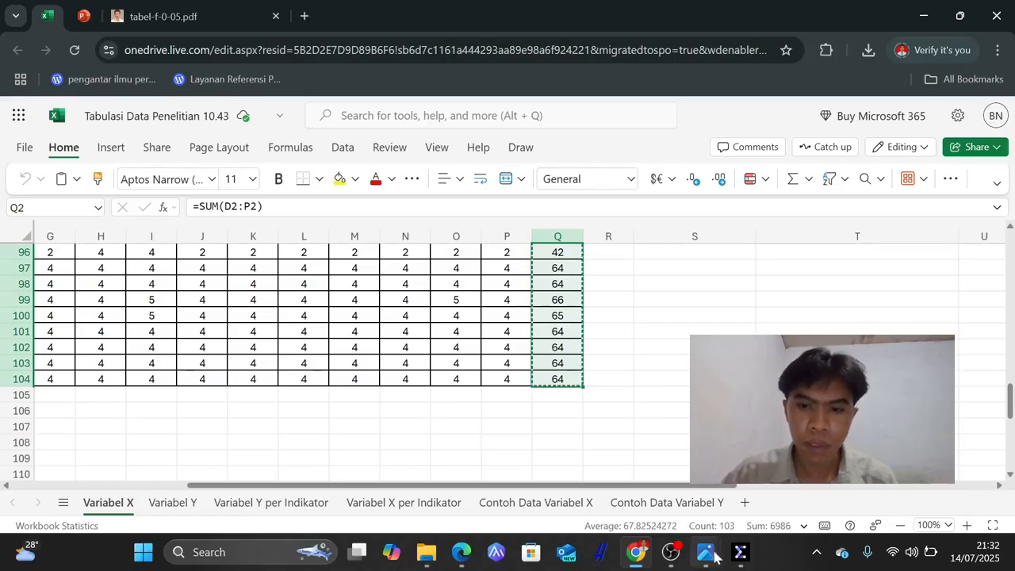
Switch to the SPSS Data Editor and paste the copied Variabel X totals into the first column from row 1
click(740, 552)
right_click(70, 121)
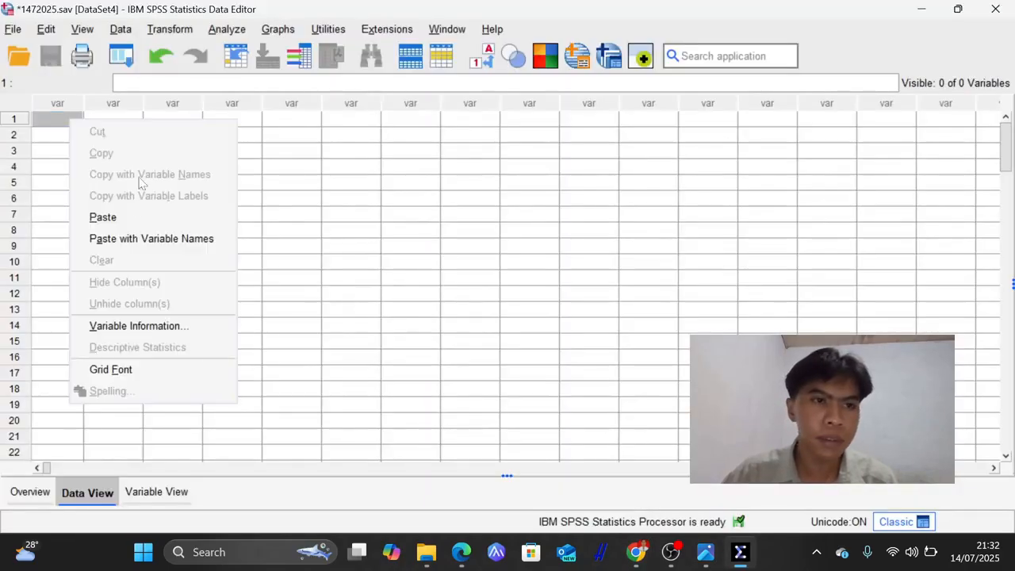
click(137, 214)
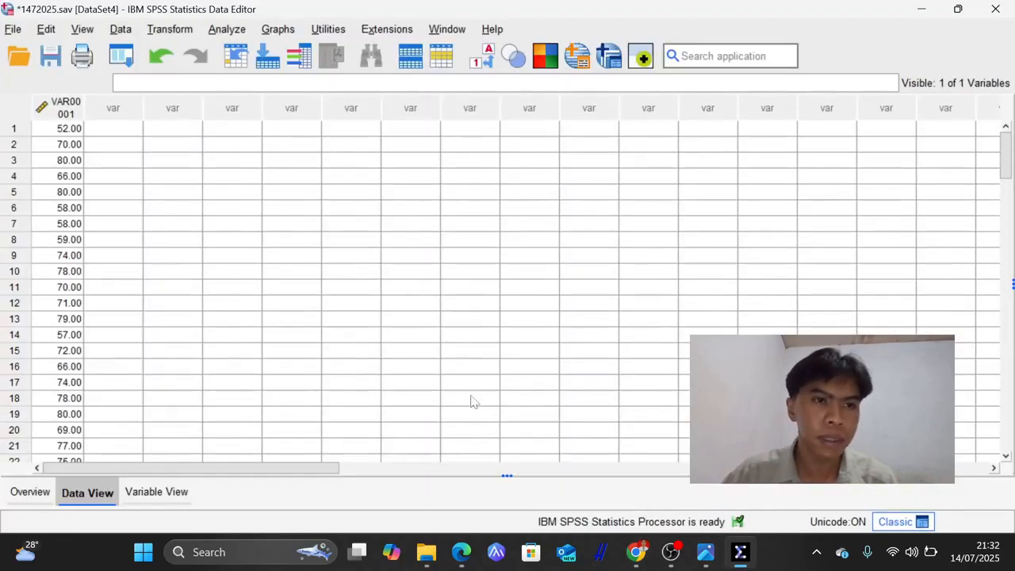
Return to the workbook in Chrome and copy the total scores in V2:V104 of the Variabel Y sheet
click(638, 553)
click(172, 503)
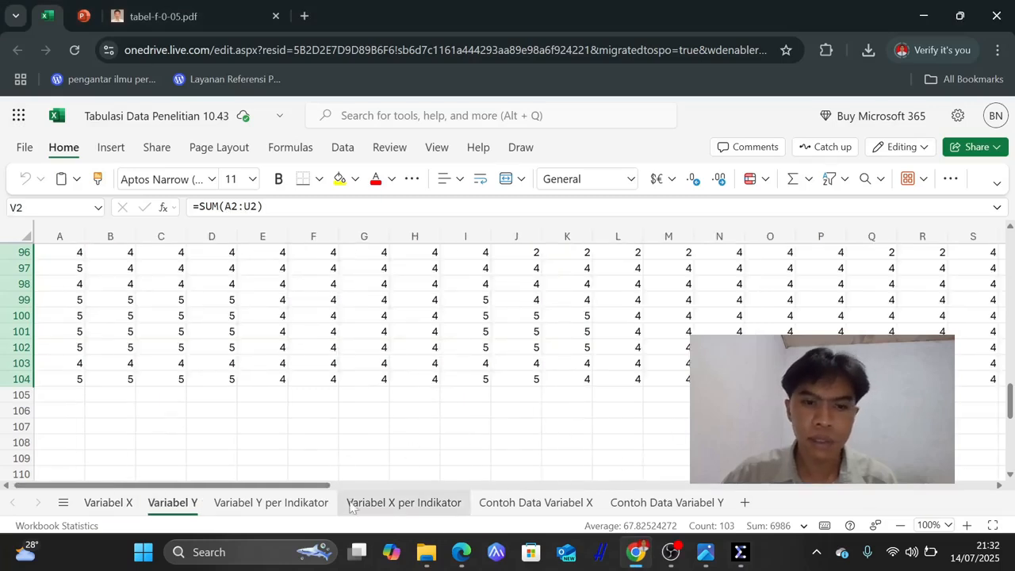
scroll(547, 369, up, 20)
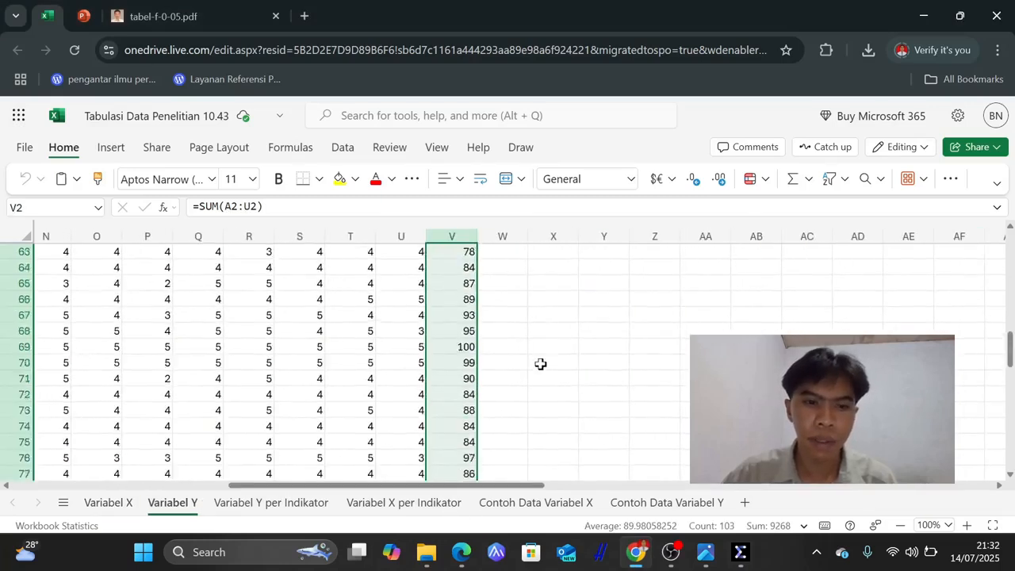
click(467, 268)
drag(468, 268, 457, 299)
key(ctrl+c)
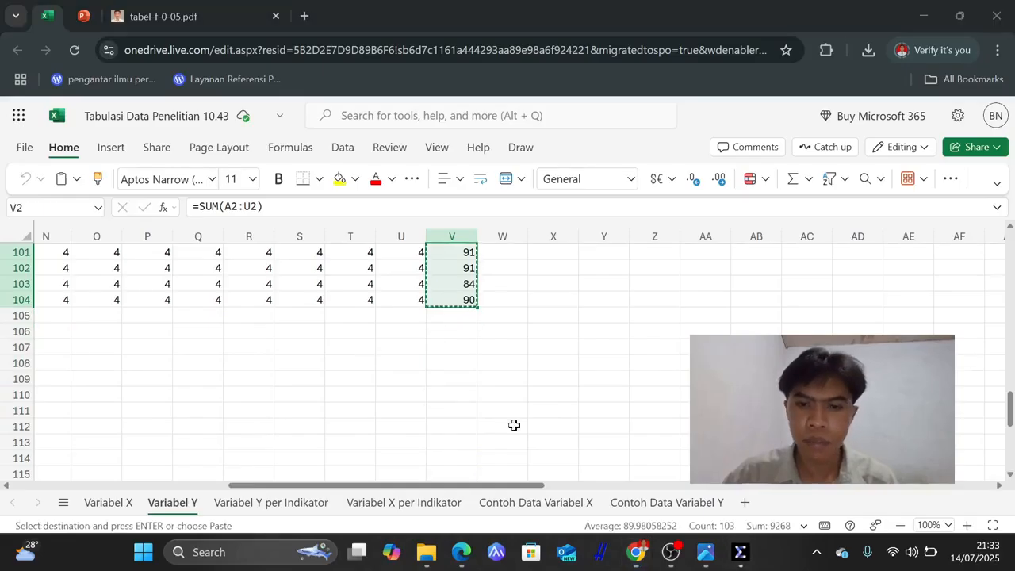
Switch back to SPSS and paste the Variabel Y totals into the second column from row 1
click(739, 552)
click(108, 131)
key(ctrl+v)
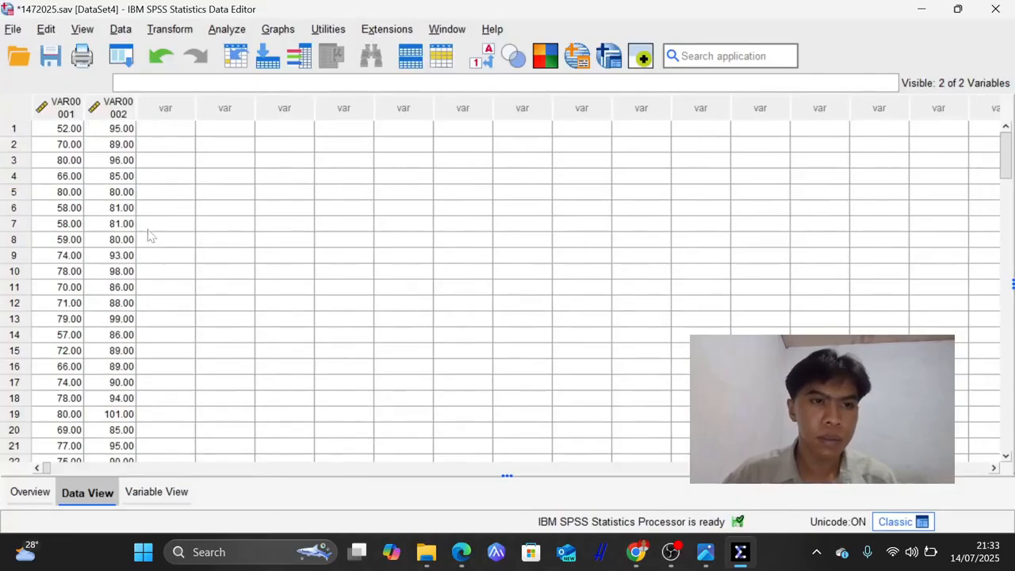
Rename the first variable X and the second variable Y
click(174, 483)
click(82, 99)
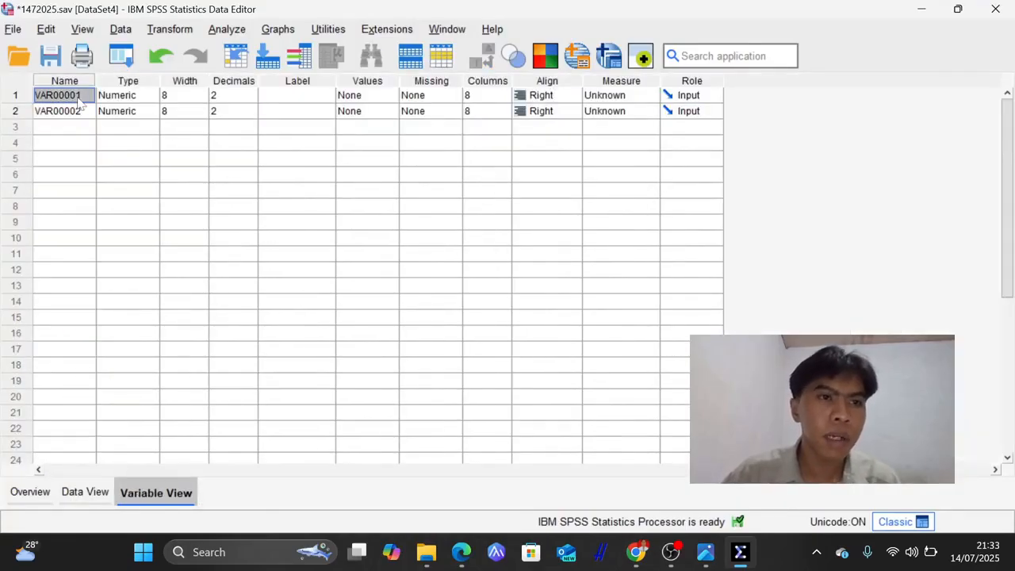
text(X)
click(70, 115)
text(Y)
Label variable X "Kebutuhan Informasi" and variable Y "Perilaku Pencarian Informasi"
click(293, 95)
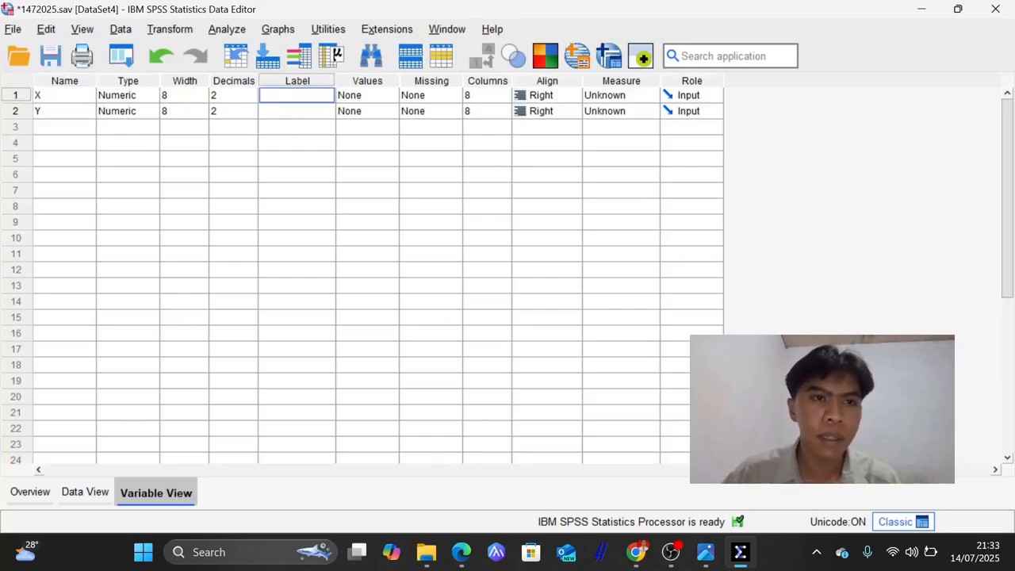
text(Ke)
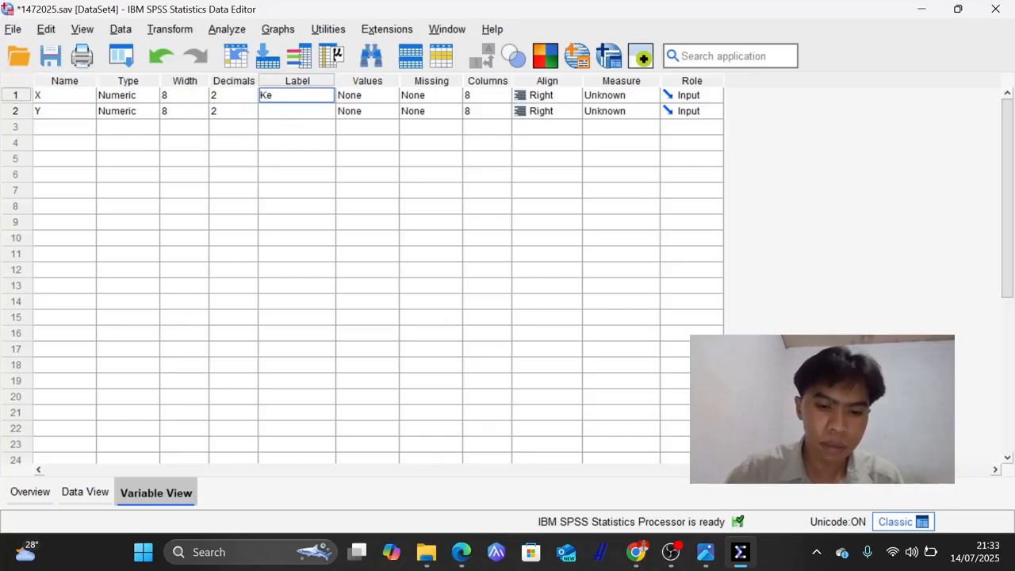
text(butuhan Informasi)
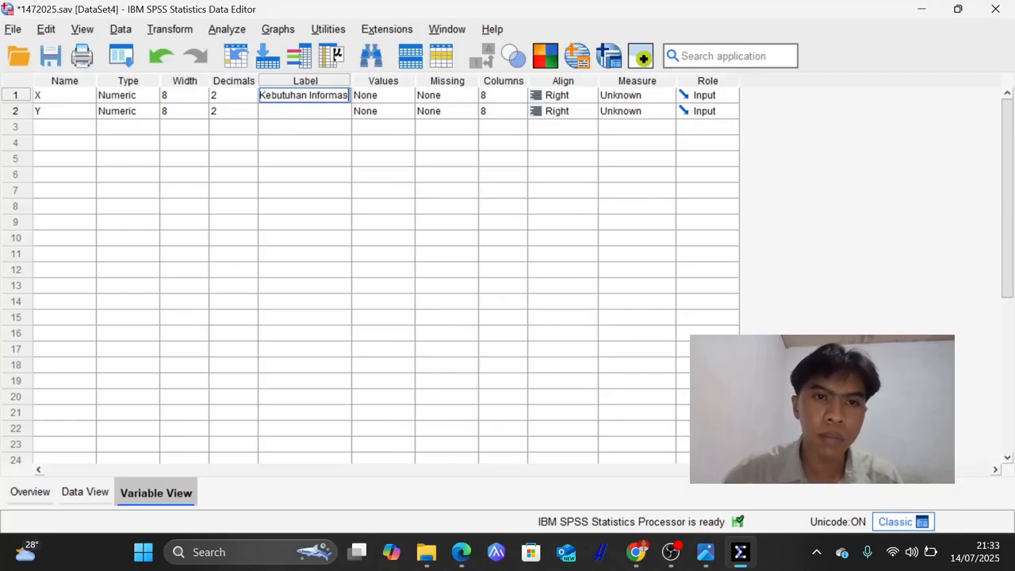
click(310, 111)
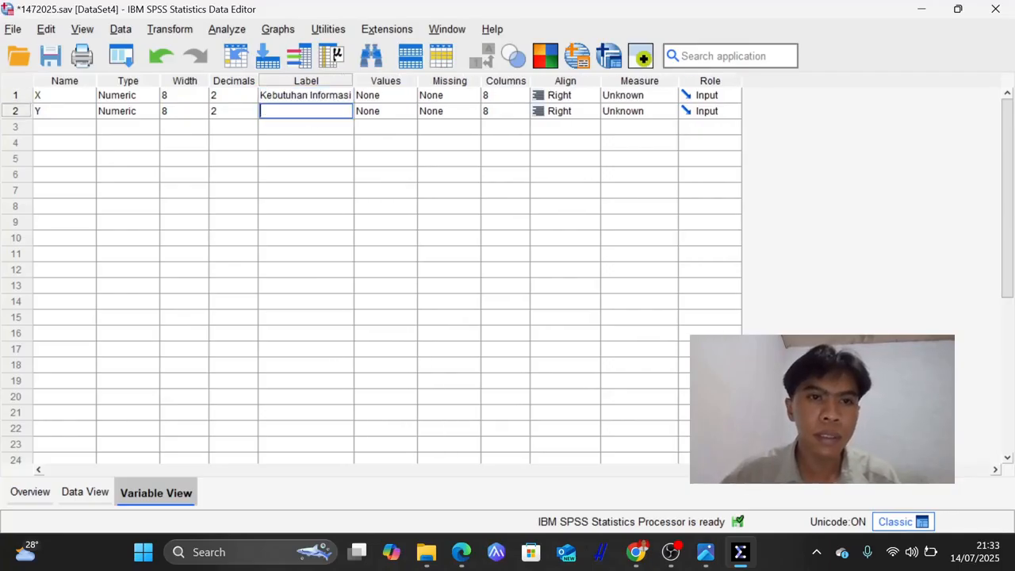
text(Perilaku)
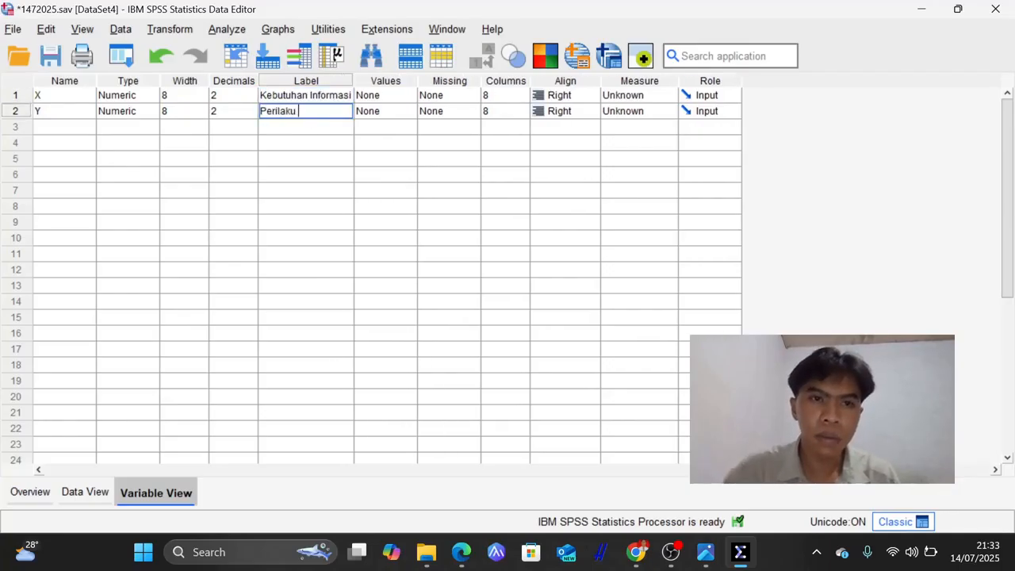
text( Penac)
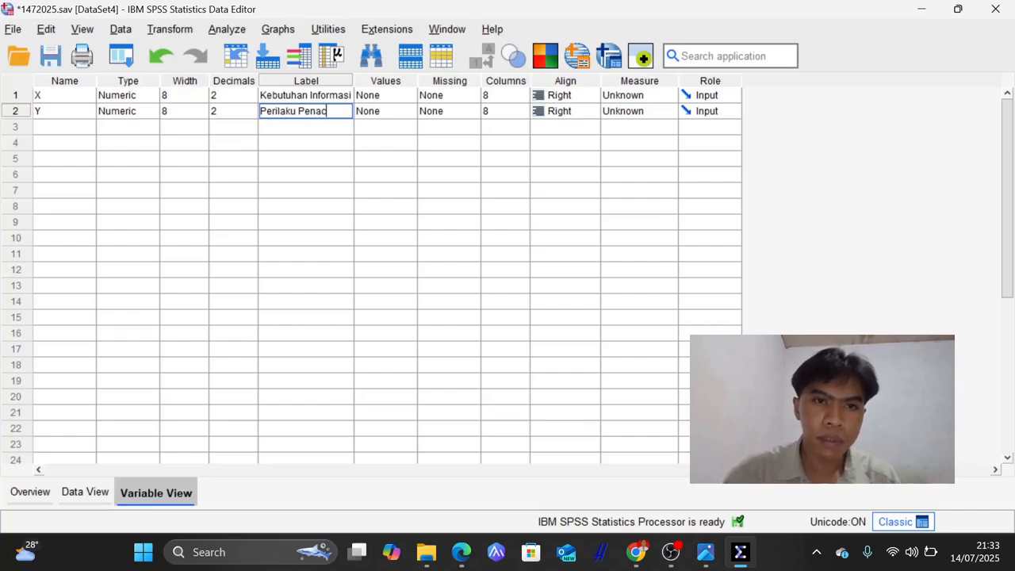
key(BackSpace)
key(BackSpace)
text(carian I)
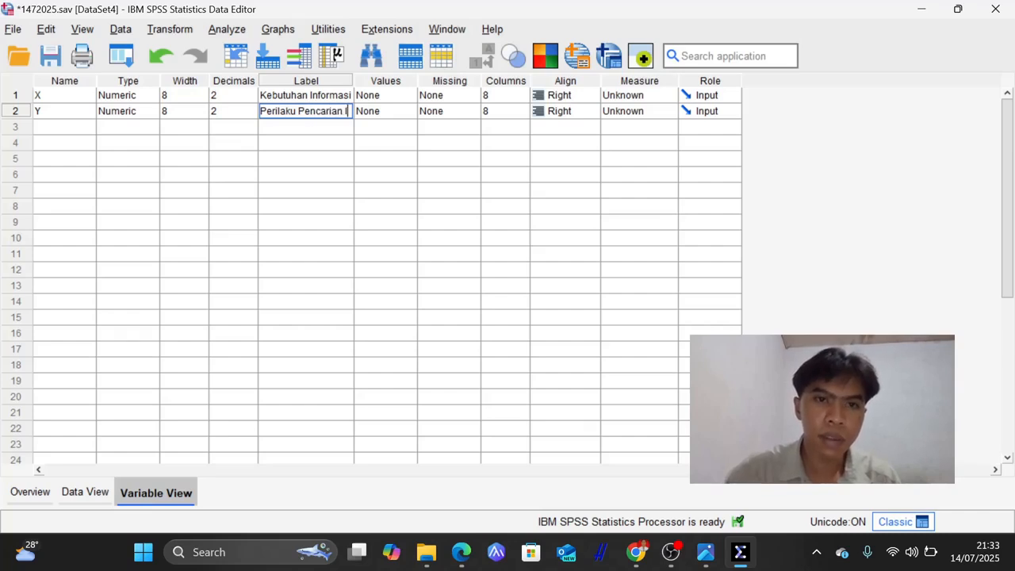
text(nformasi)
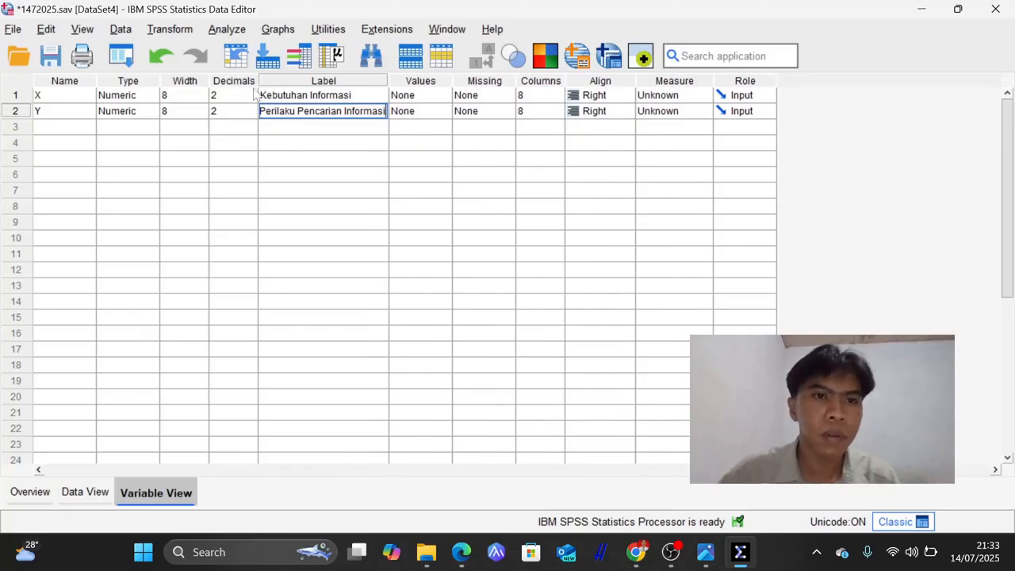
Set the decimals of X and Y to 0 and return to the data
click(257, 117)
click(251, 115)
click(253, 95)
click(250, 99)
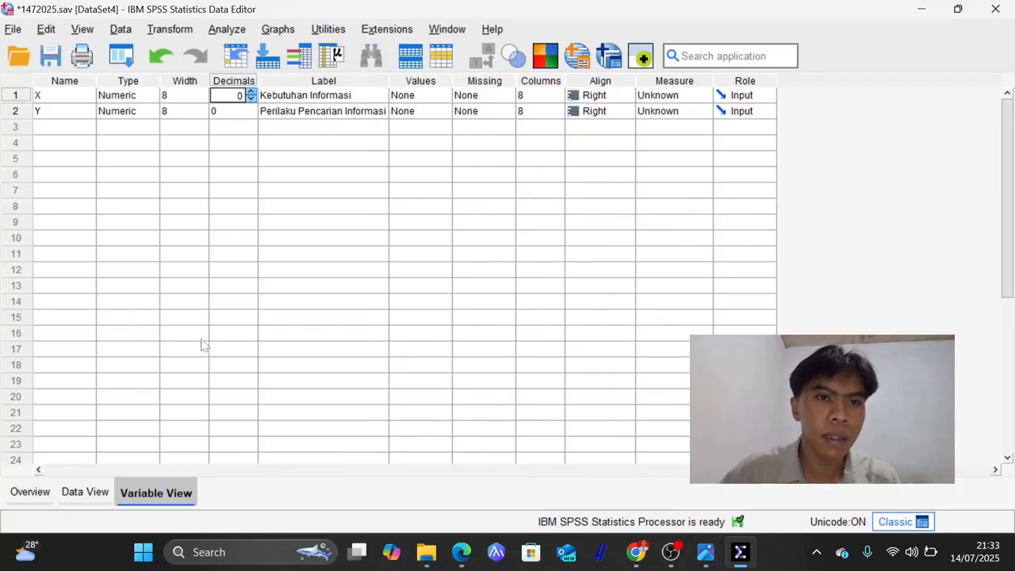
click(89, 492)
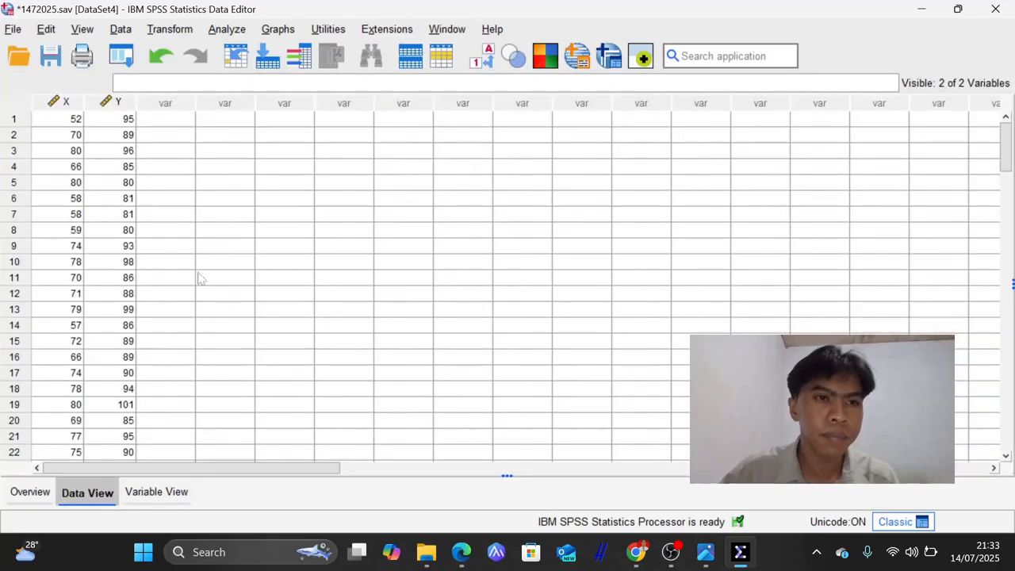
Set up a linear regression with Kebutuhan Informasi as the independent and Perilaku Pencarian Informasi as the dependent variable
click(230, 29)
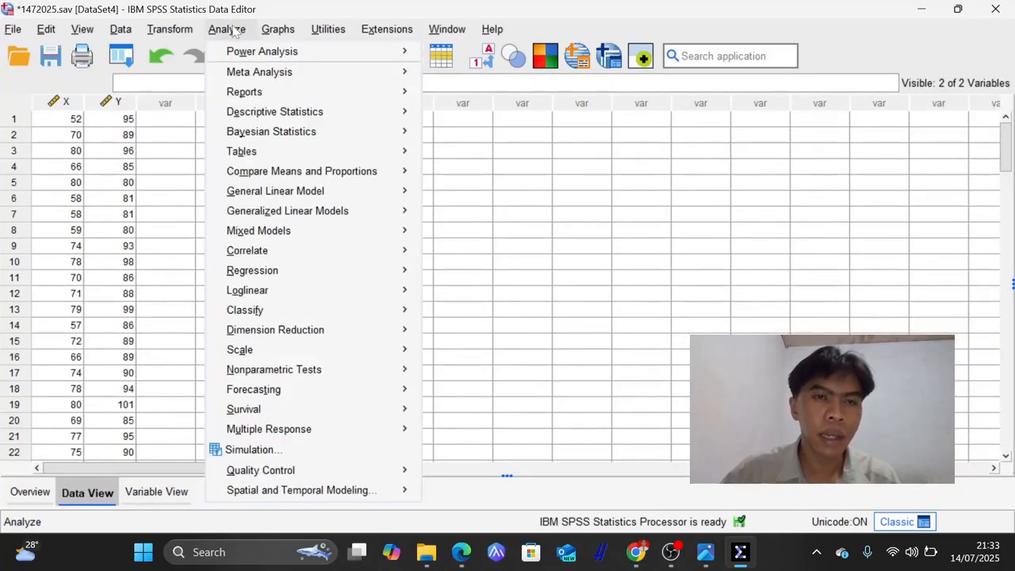
mouse_move(327, 272)
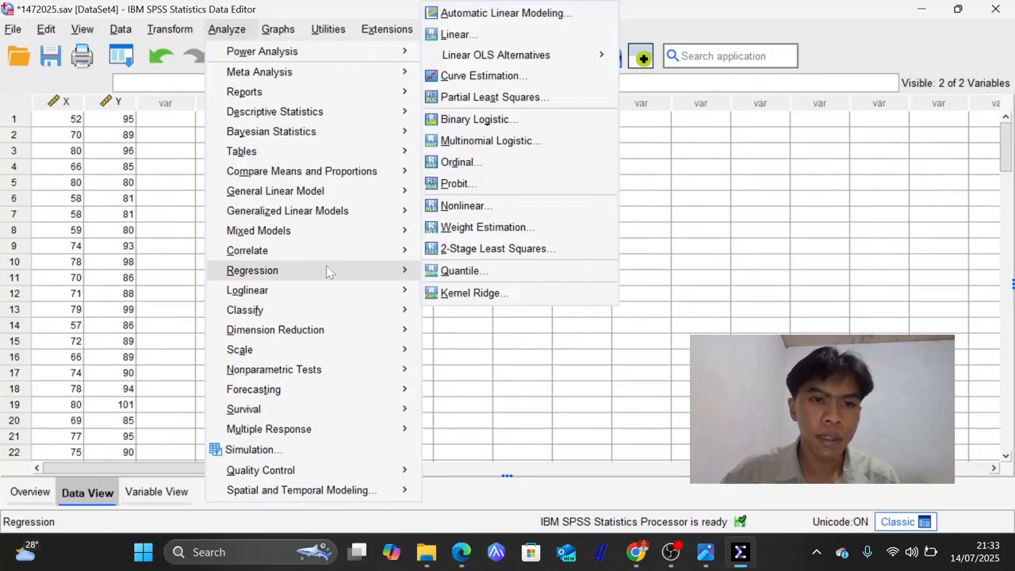
click(457, 35)
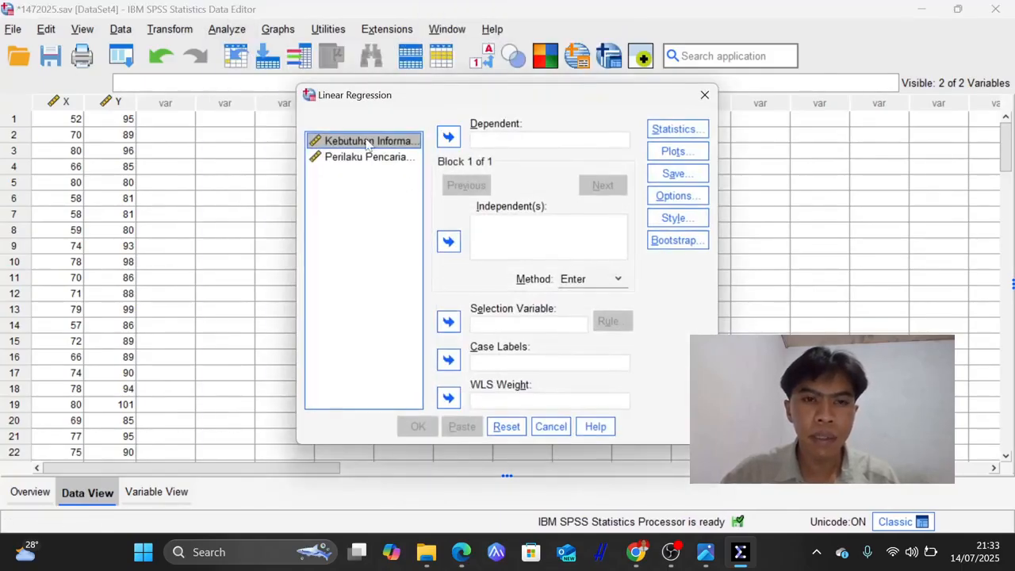
click(448, 242)
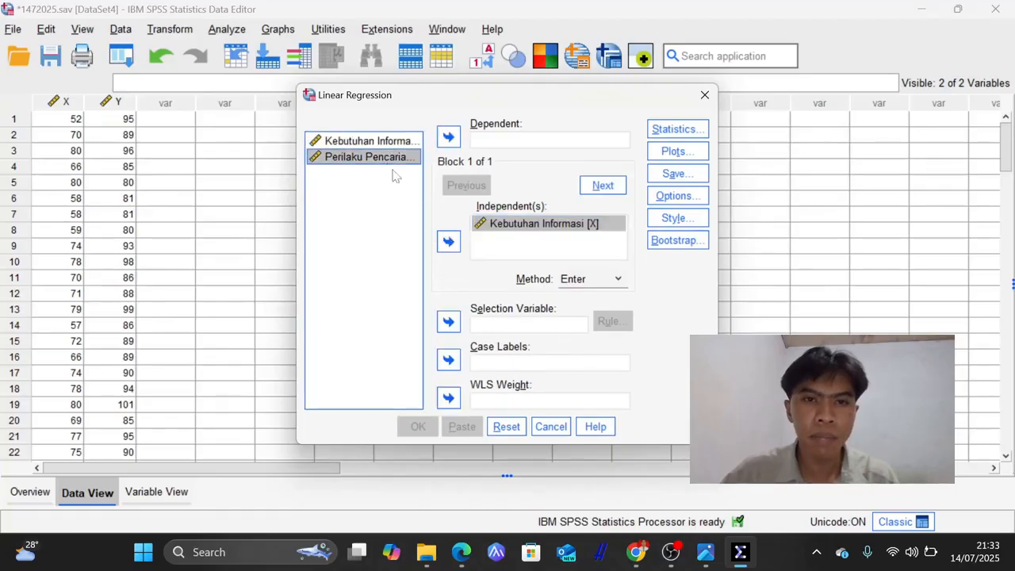
click(448, 136)
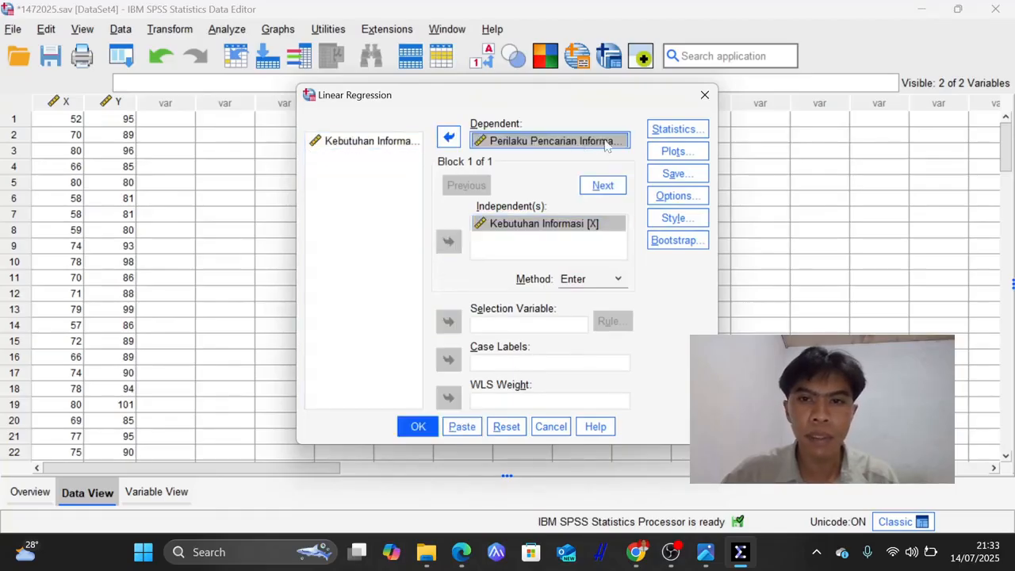
Add collinearity diagnostics to the regression statistics
click(670, 129)
click(542, 234)
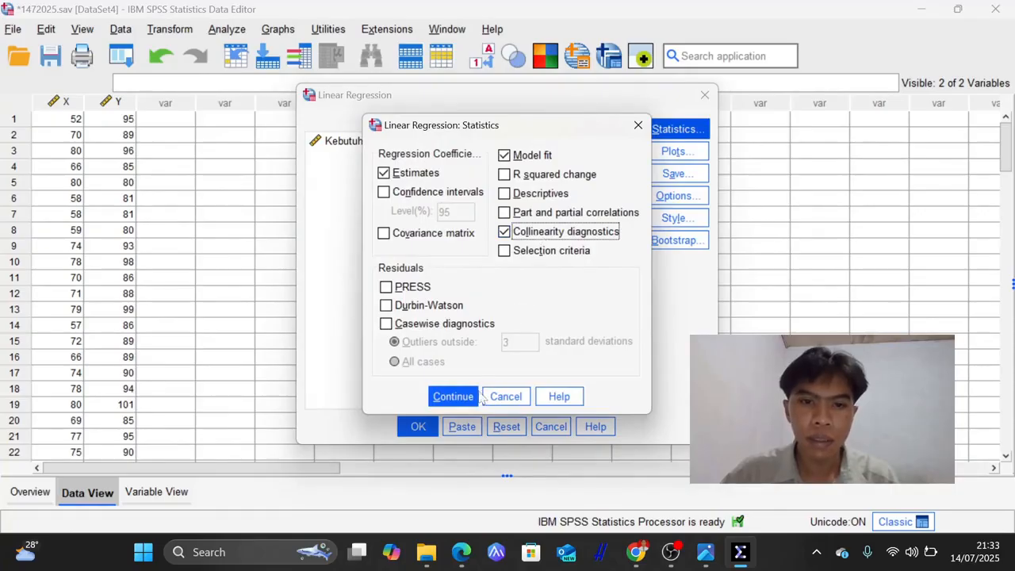
click(453, 397)
Request a scatter plot of *SRESID on Y against *ZPRED on X, plus the residual histogram and normal probability plot
click(673, 152)
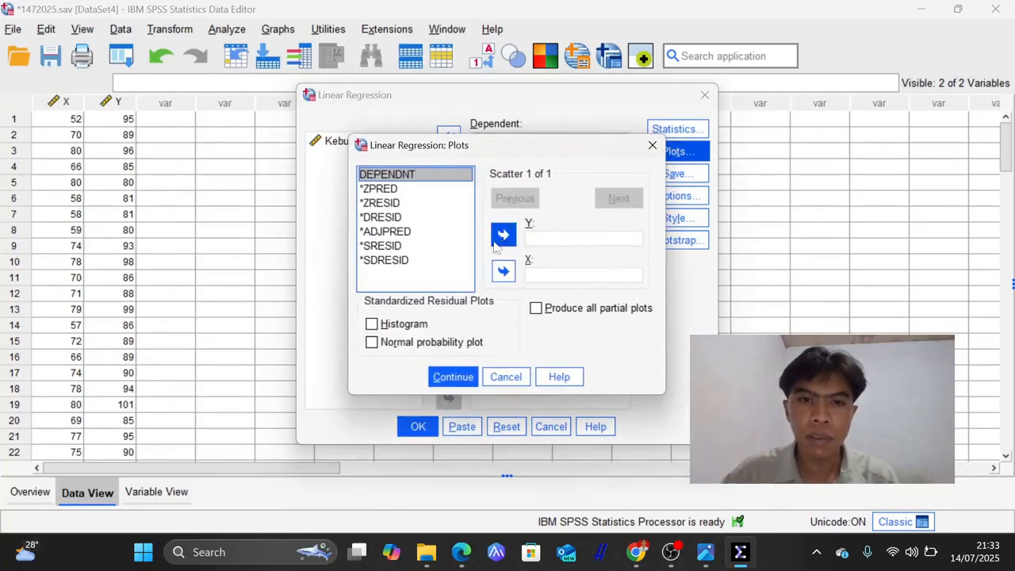
click(400, 247)
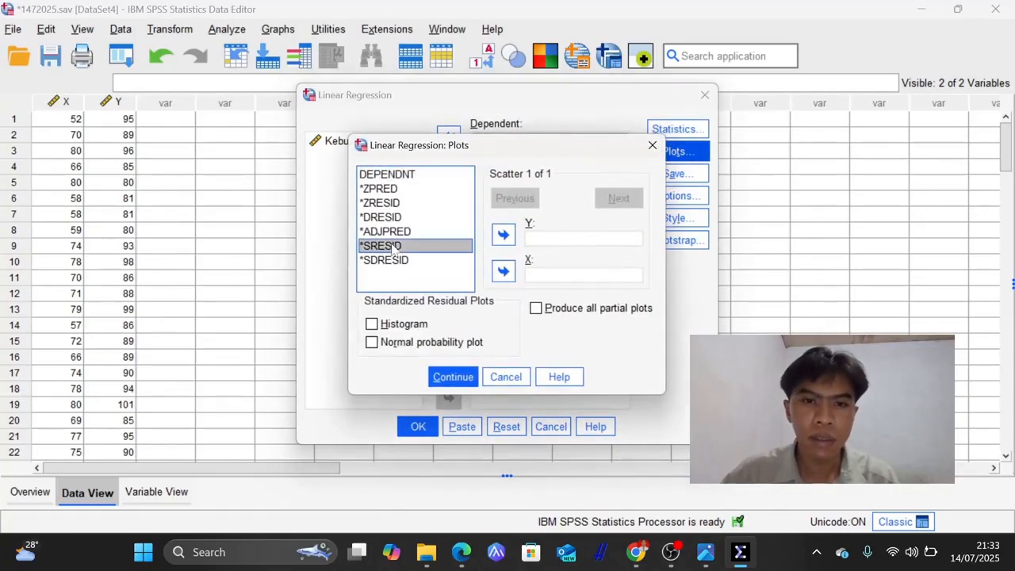
click(512, 242)
click(397, 190)
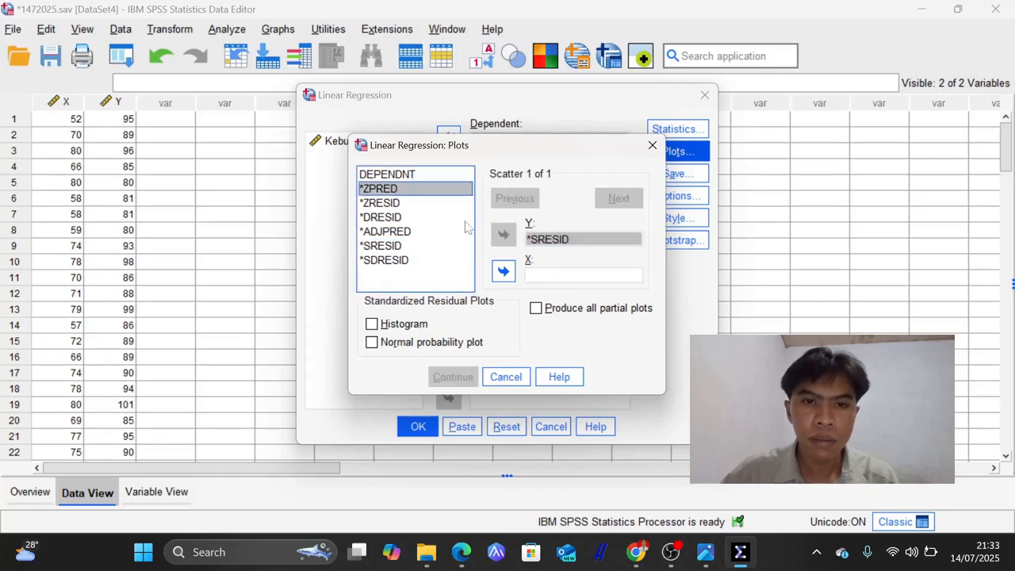
click(508, 273)
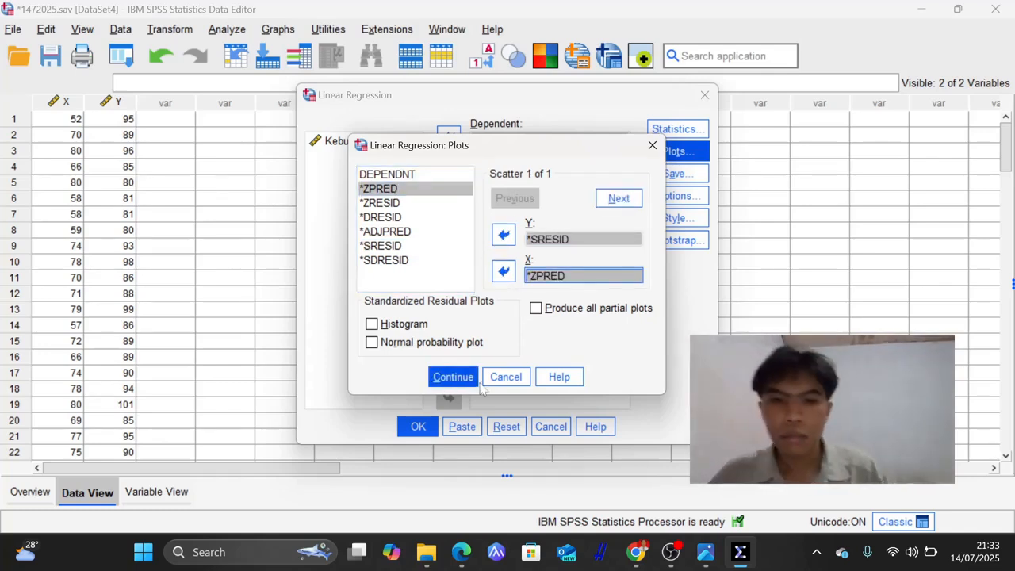
click(432, 346)
click(372, 323)
click(452, 376)
Choose to save the unstandardized residuals and run the linear regression
click(675, 173)
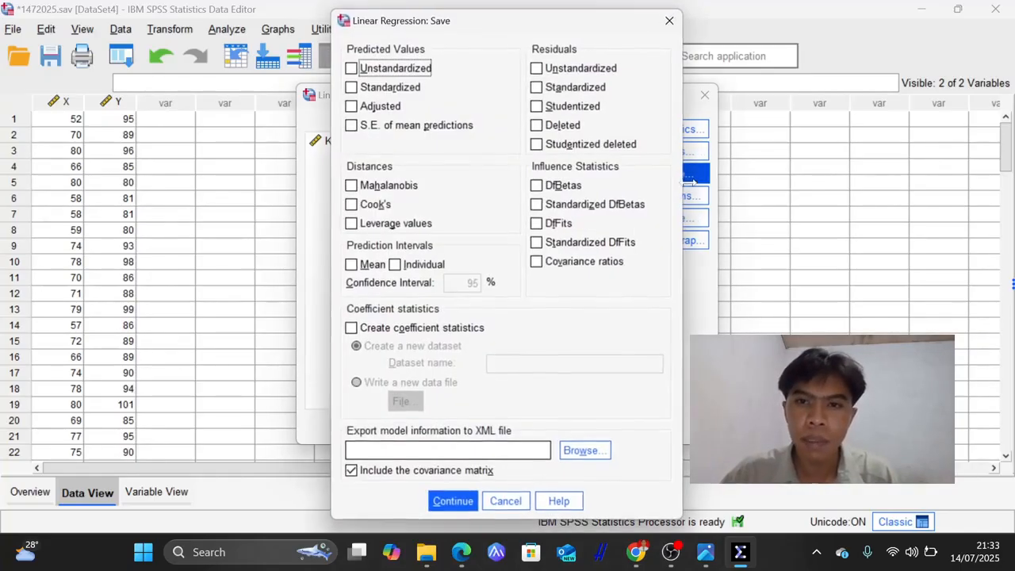
click(561, 70)
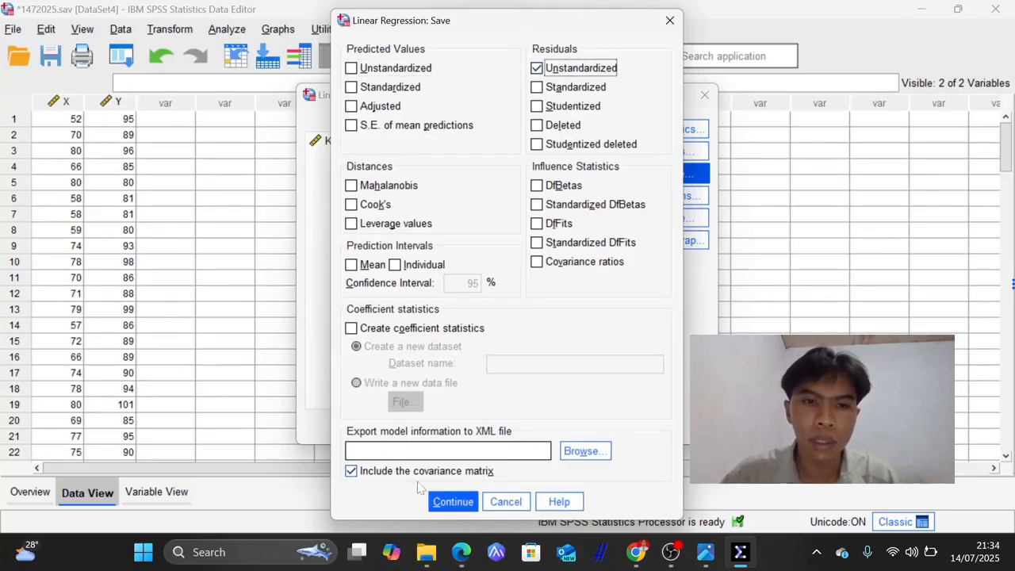
click(452, 502)
click(415, 426)
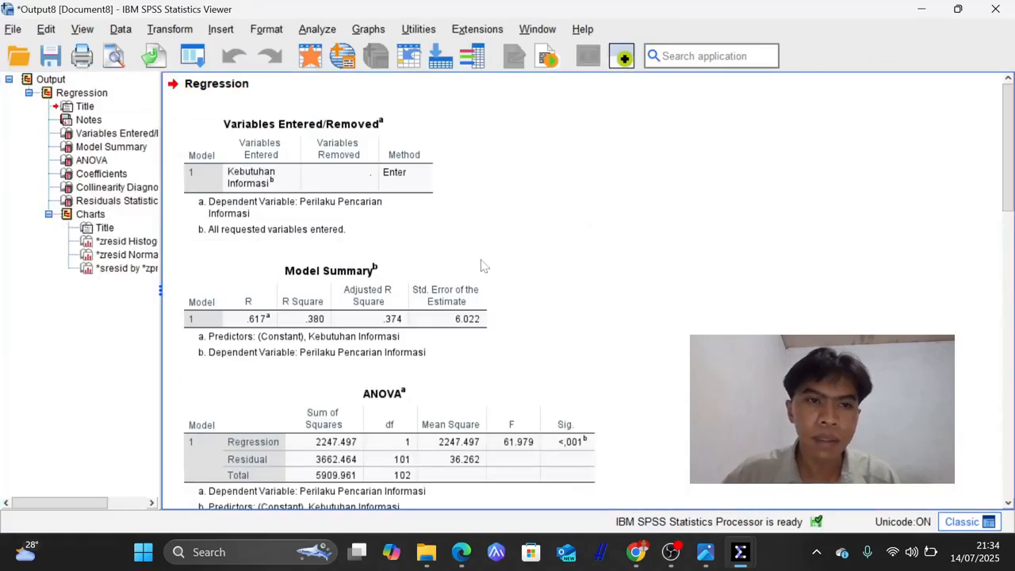
Examine the regression output, including the coefficients and collinearity tables, the residual histogram, the normal P-P plot and the scatter plot
scroll(436, 248, down, 3)
scroll(444, 249, down, 2)
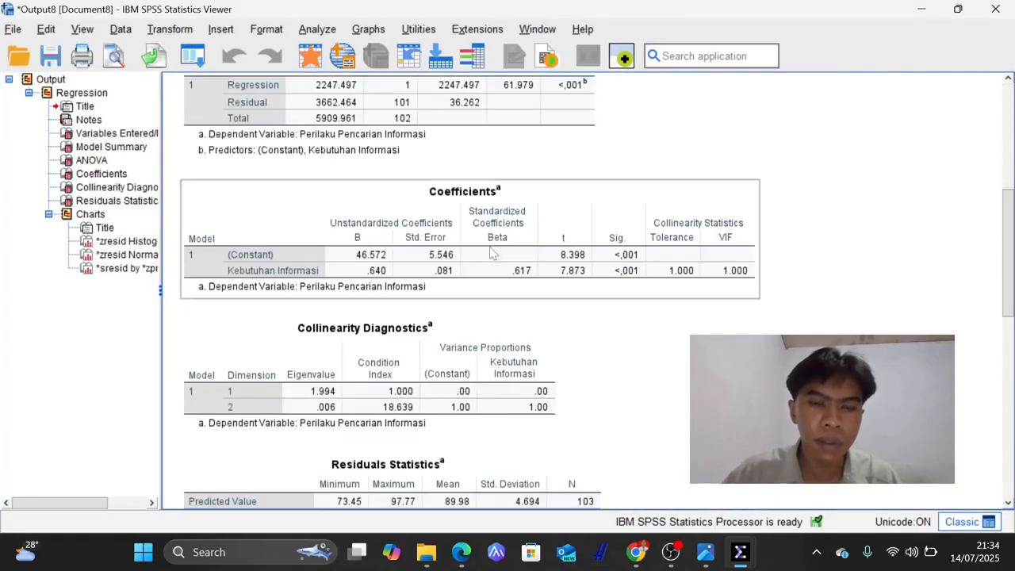
scroll(500, 270, down, 4)
scroll(511, 283, down, 5)
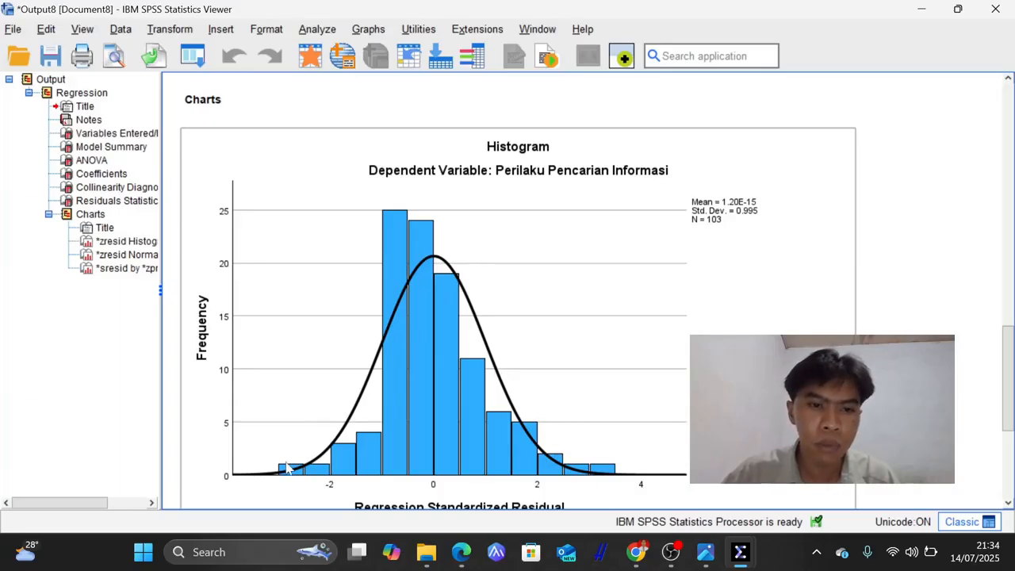
scroll(451, 283, down, 5)
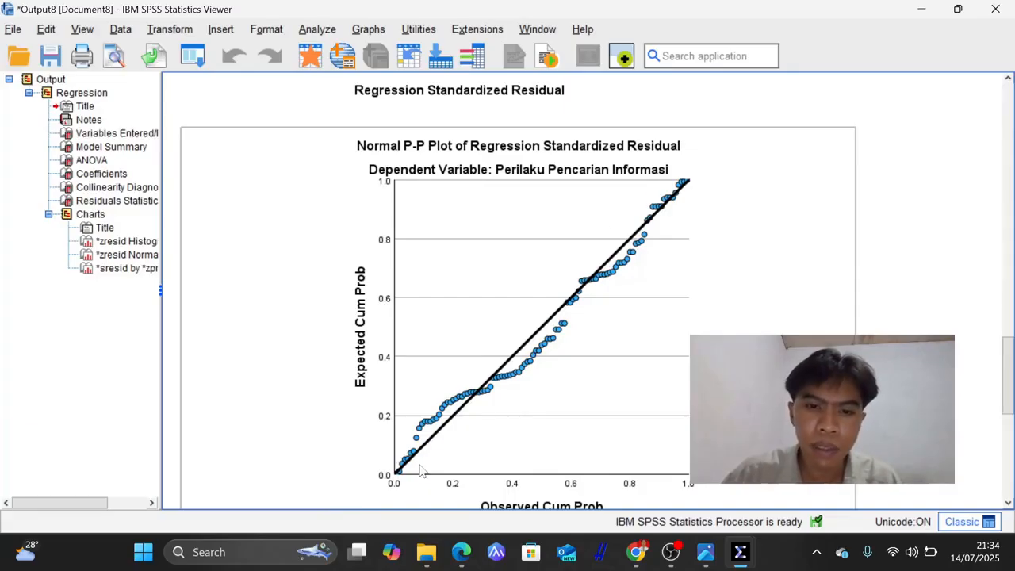
scroll(441, 452, down, 3)
scroll(458, 408, up, 5)
scroll(459, 359, down, 3)
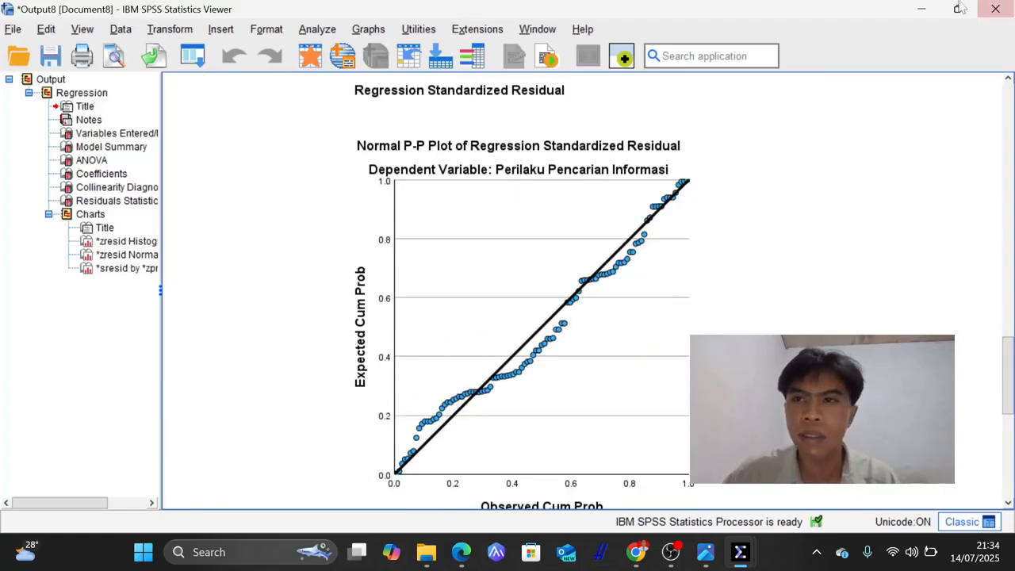
Run a legacy one-sample Kolmogorov-Smirnov test for a normal distribution on the Unstandardized Residual variable RES_1
click(922, 9)
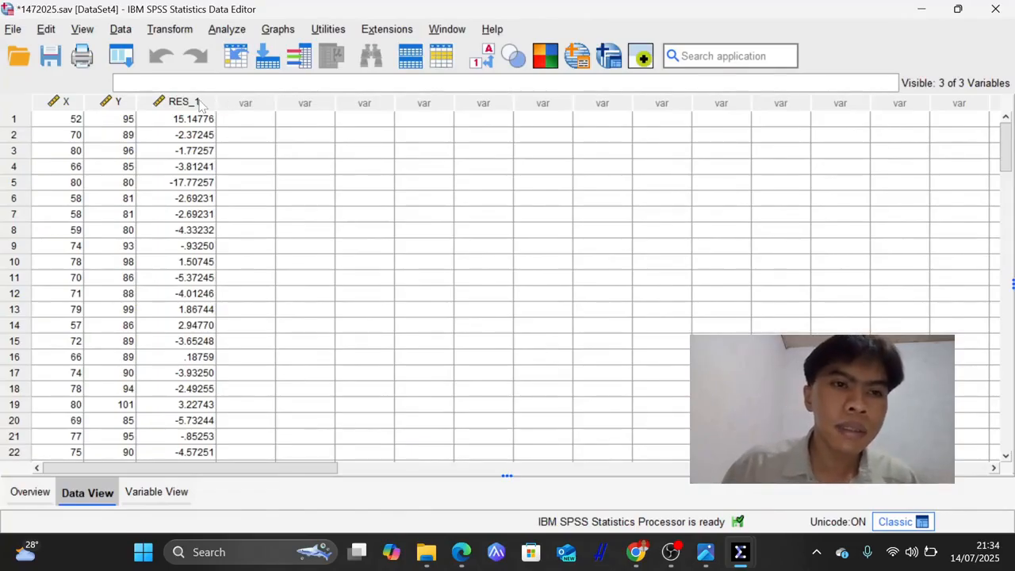
mouse_move(199, 106)
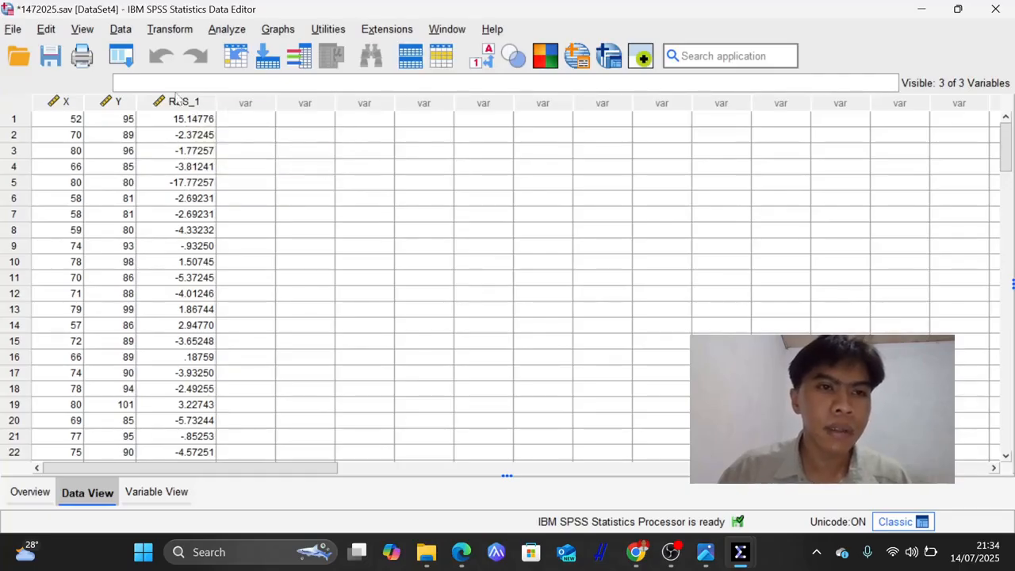
click(227, 30)
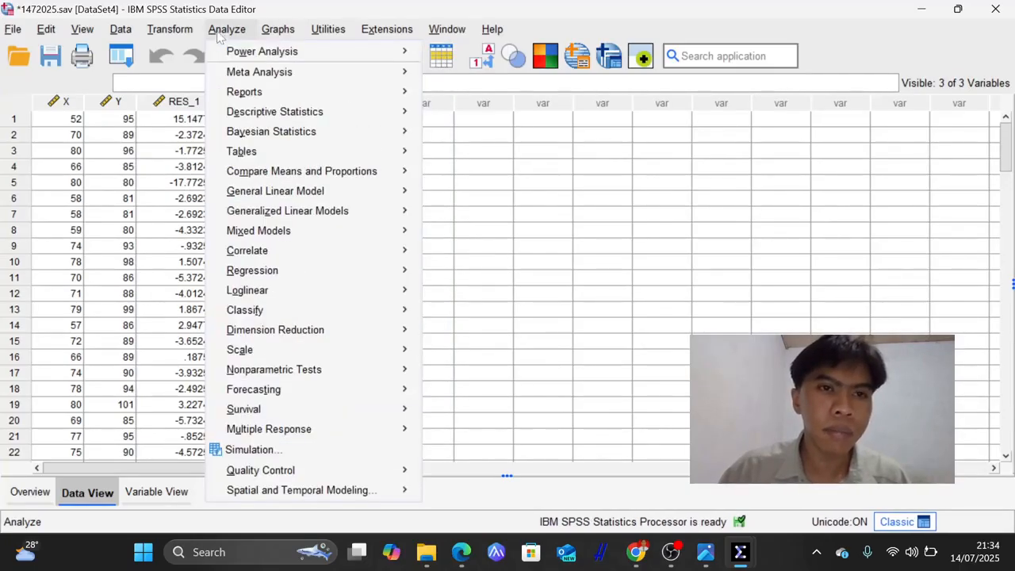
mouse_move(337, 369)
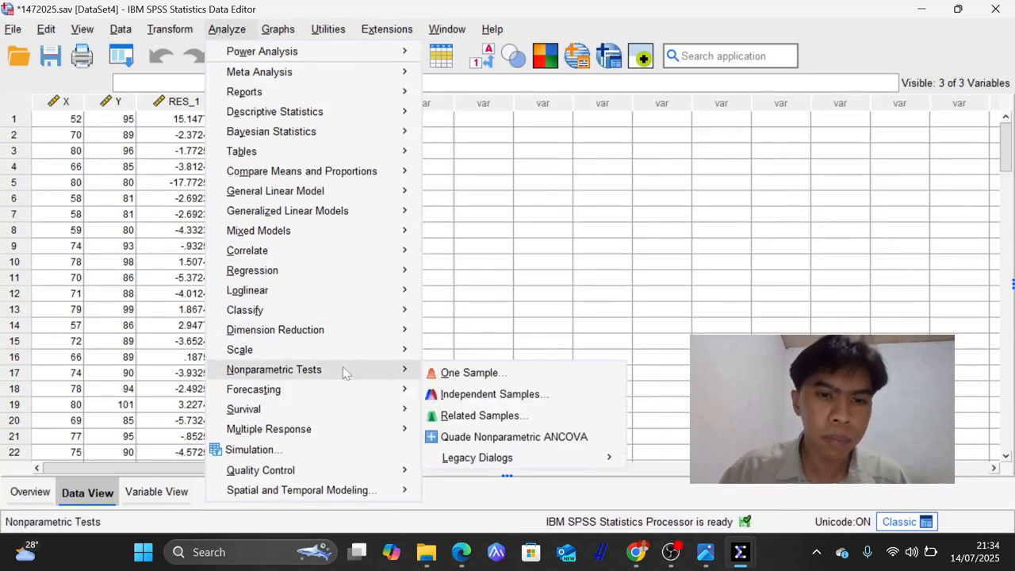
mouse_move(523, 463)
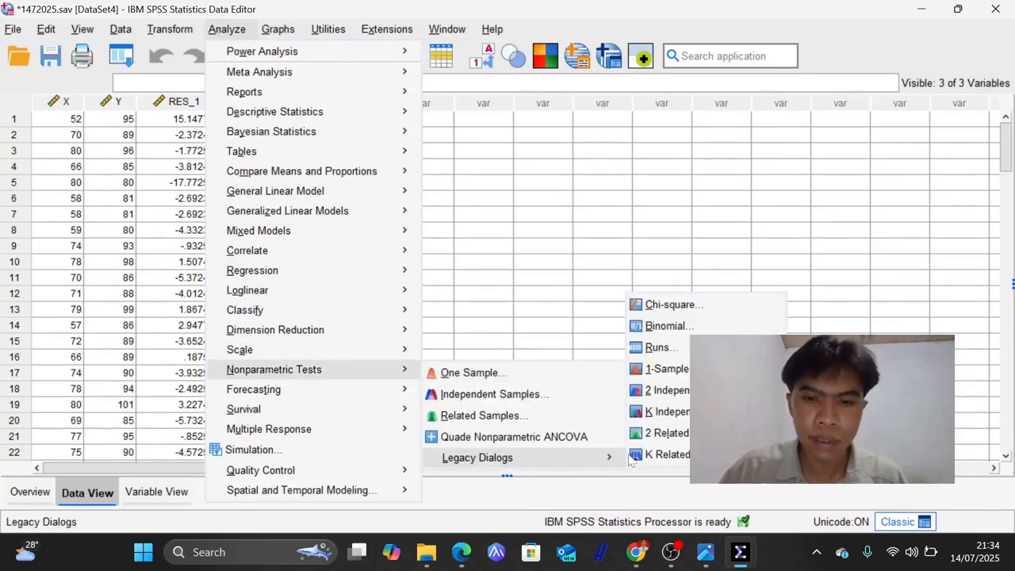
click(686, 376)
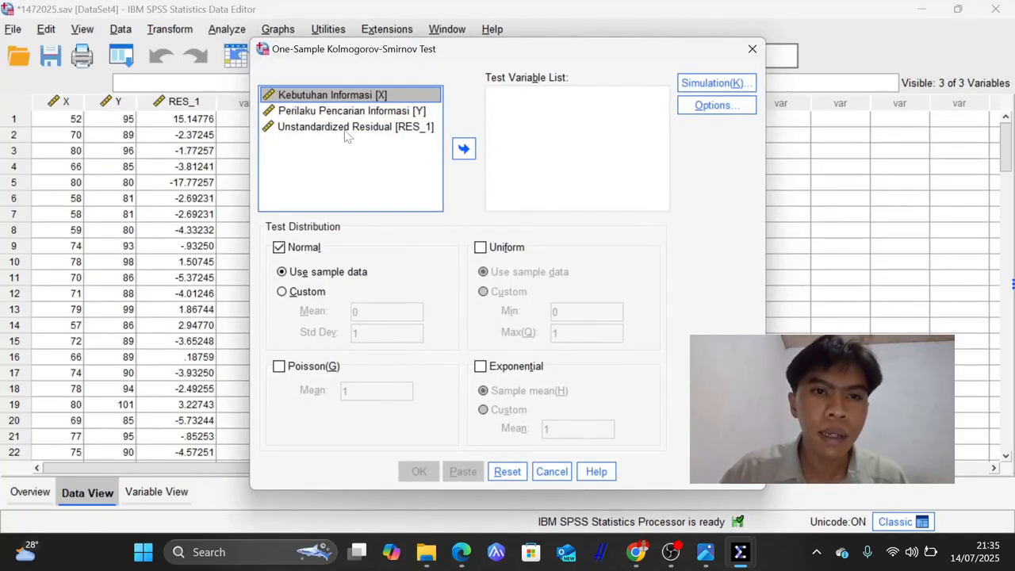
click(349, 127)
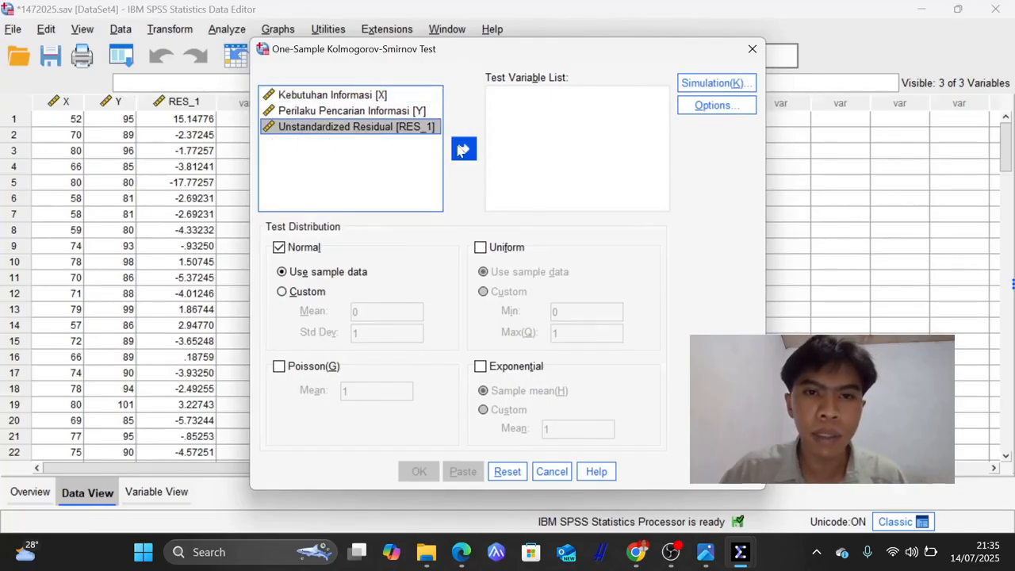
click(464, 149)
click(420, 472)
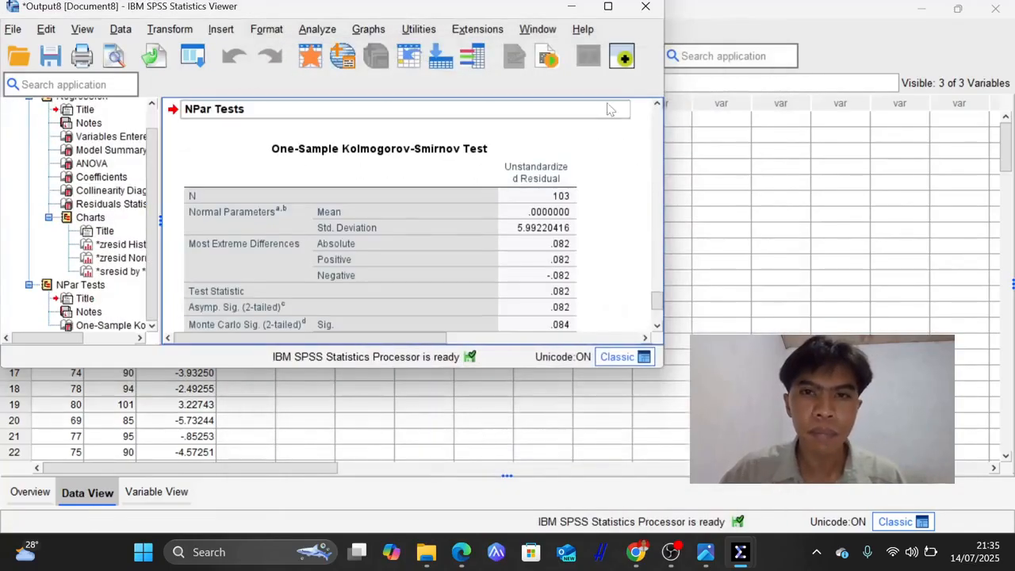
click(622, 17)
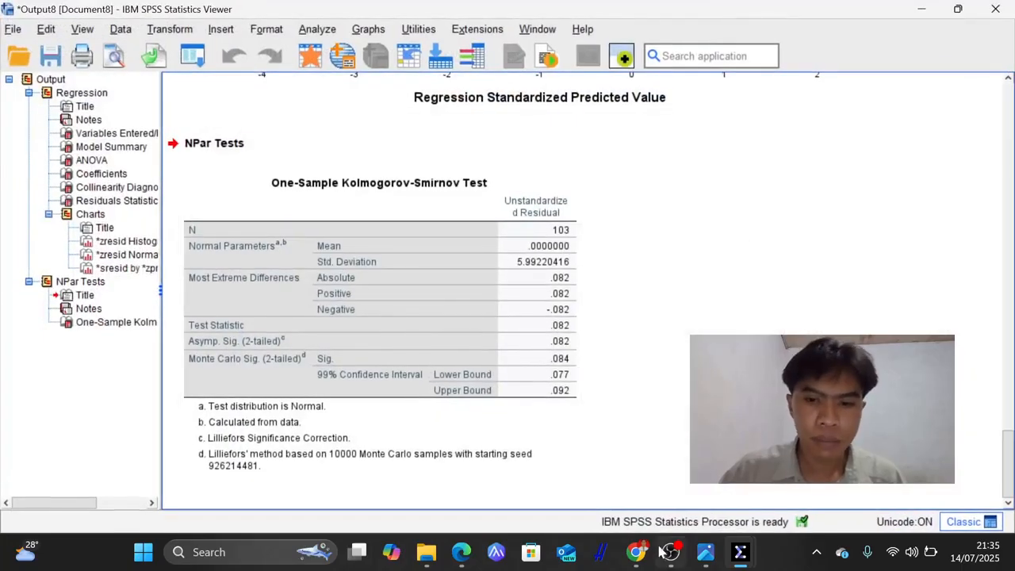
Switch to the PowerPoint presentation in the browser to compare the Kolmogorov-Smirnov criterion on slide 5 with the SPSS test output
click(636, 552)
click(83, 16)
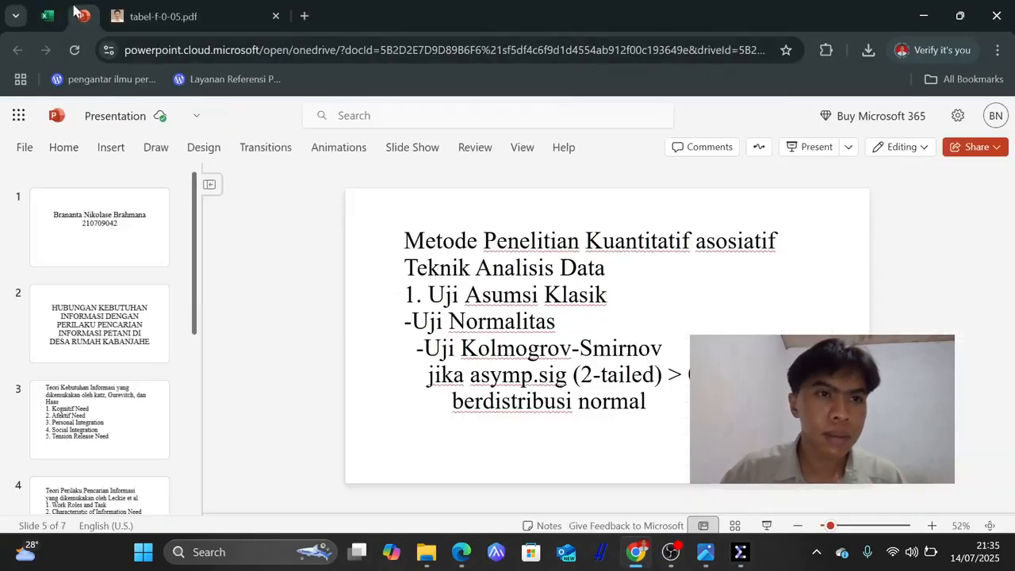
click(77, 479)
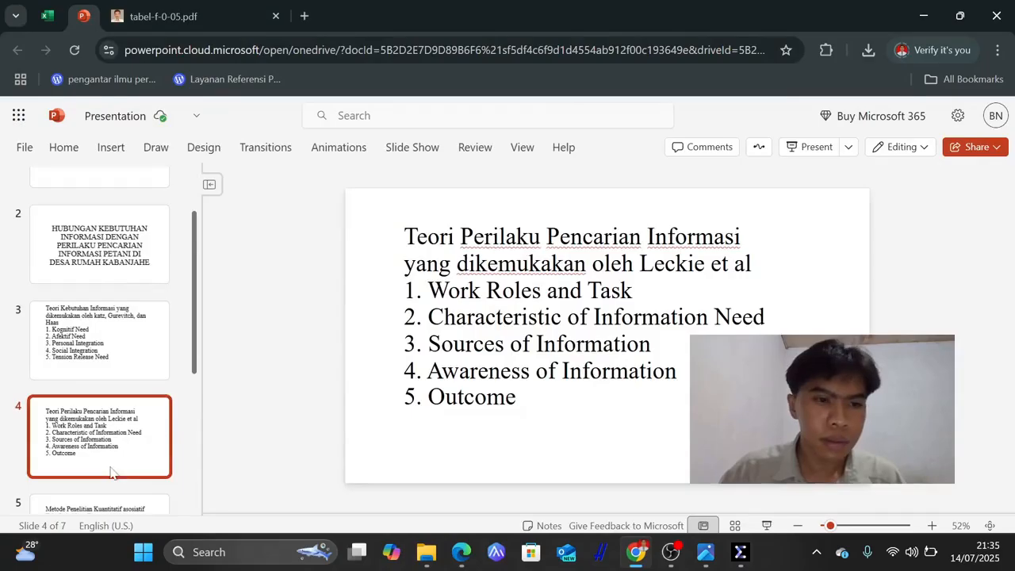
key(Down)
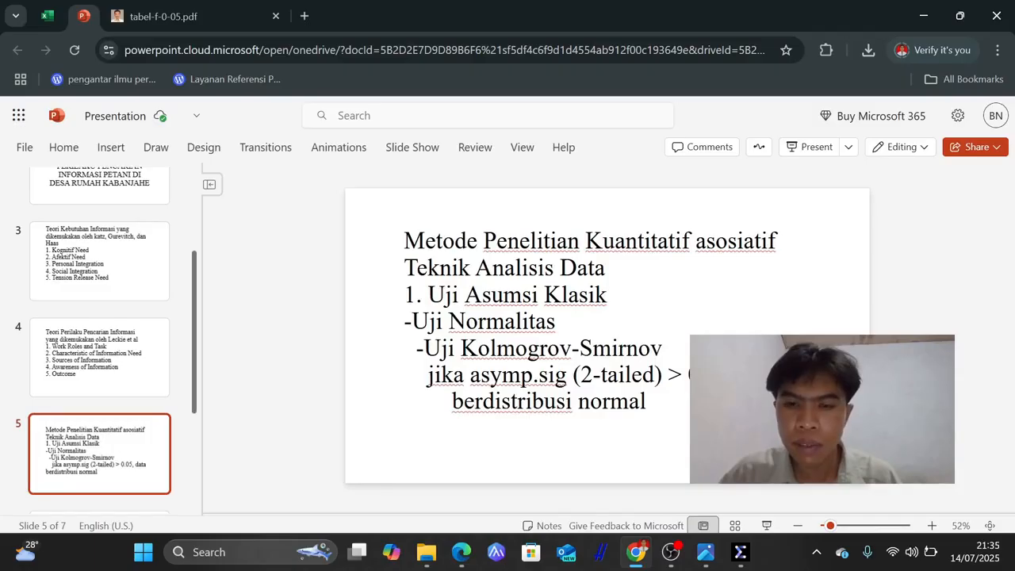
click(740, 552)
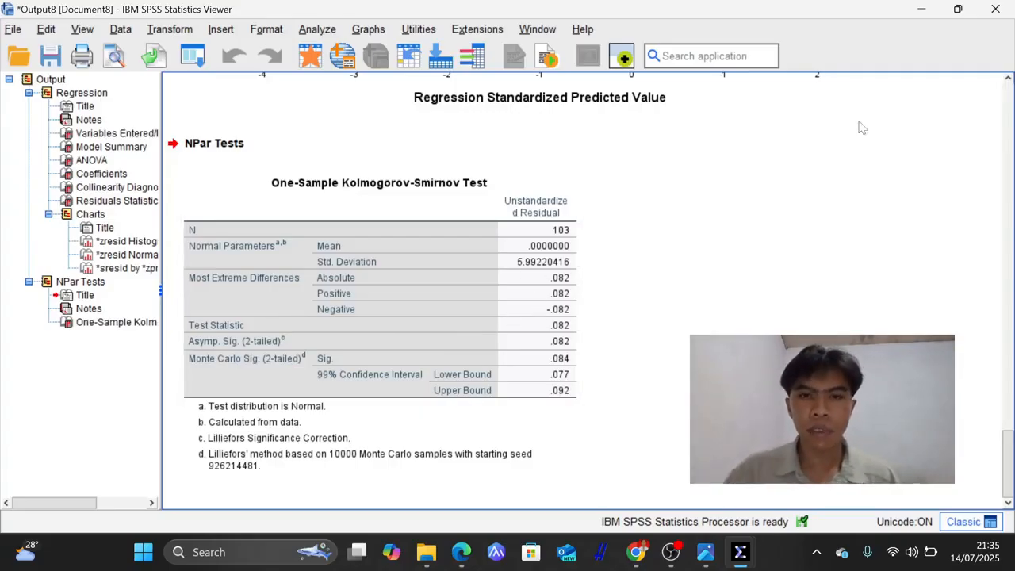
Close the SPSS output without saving it and review the Uji Heteroskedastisitas criterion on slide 6 of the presentation
click(998, 10)
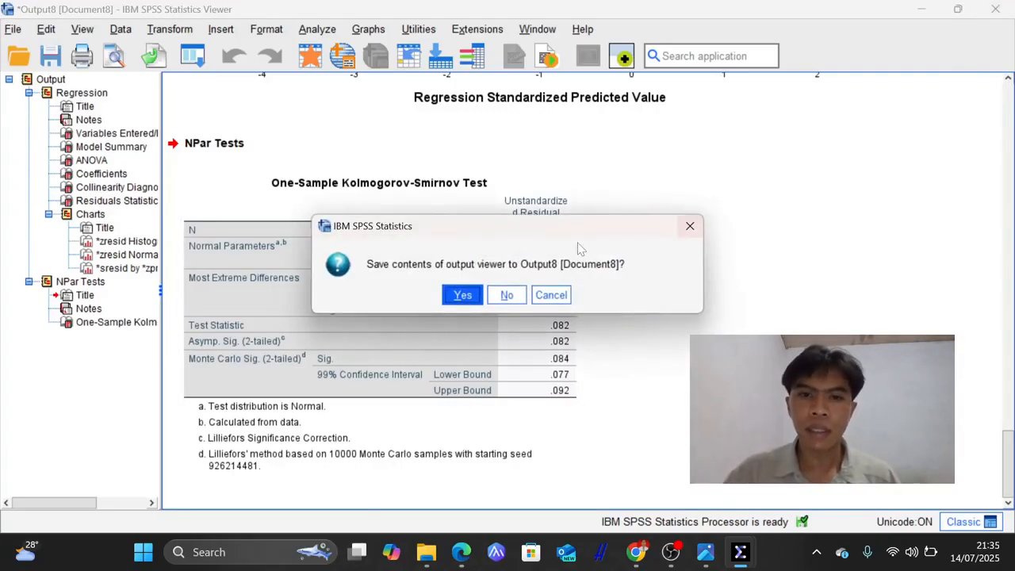
click(508, 296)
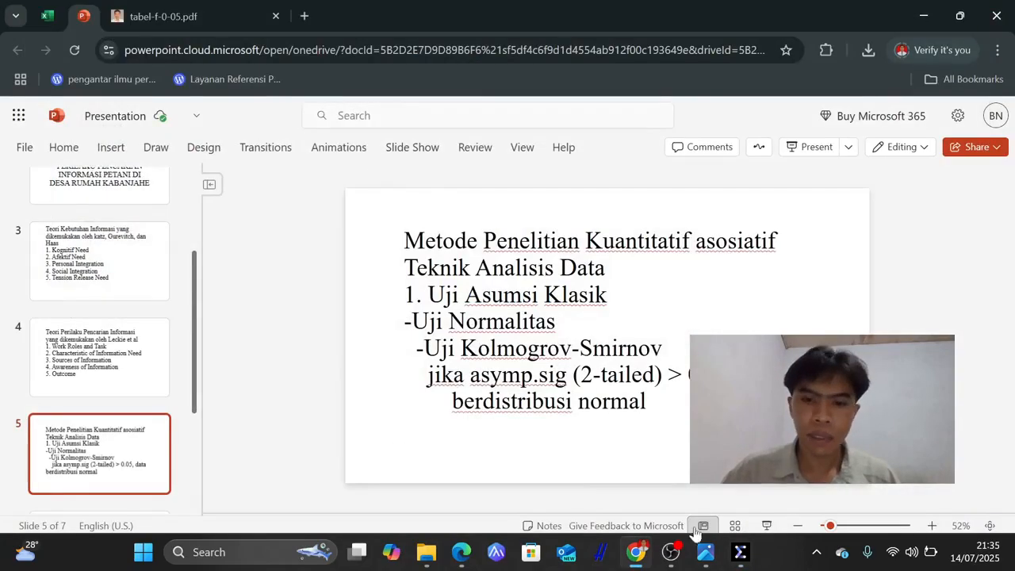
scroll(92, 441, down, 1)
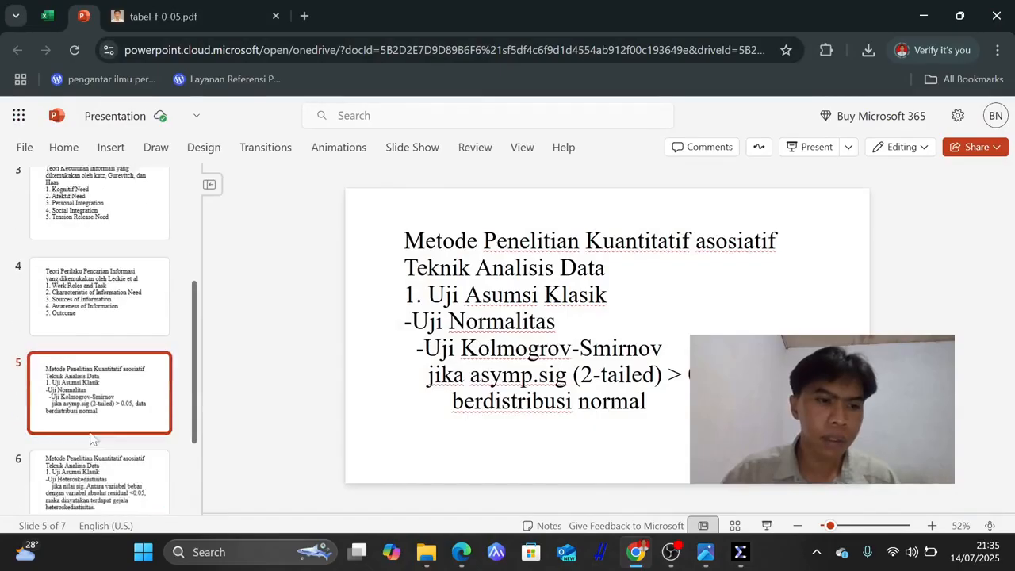
key(Down)
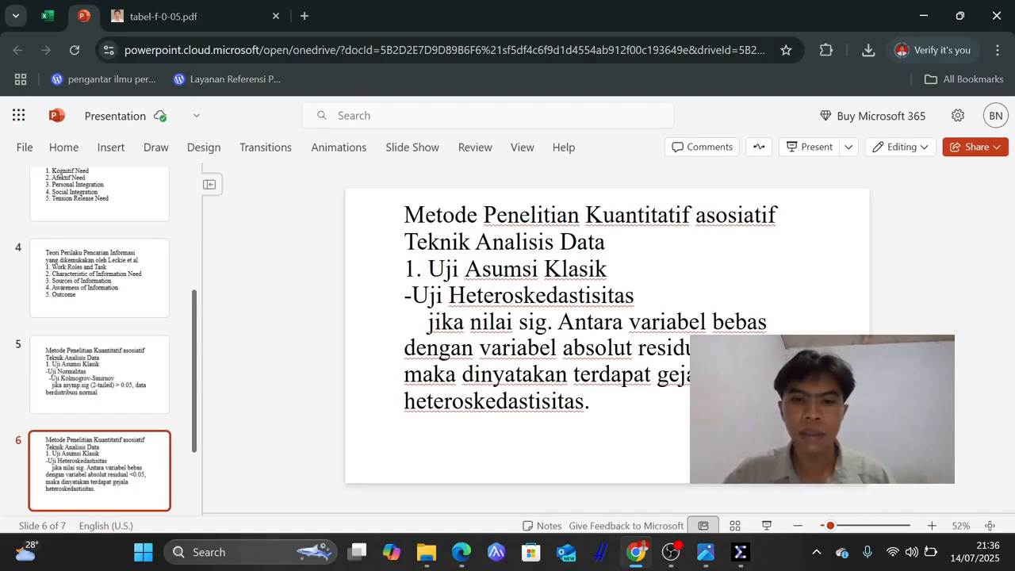
Return to the SPSS dataset and delete the saved residual variable RES_1
click(922, 16)
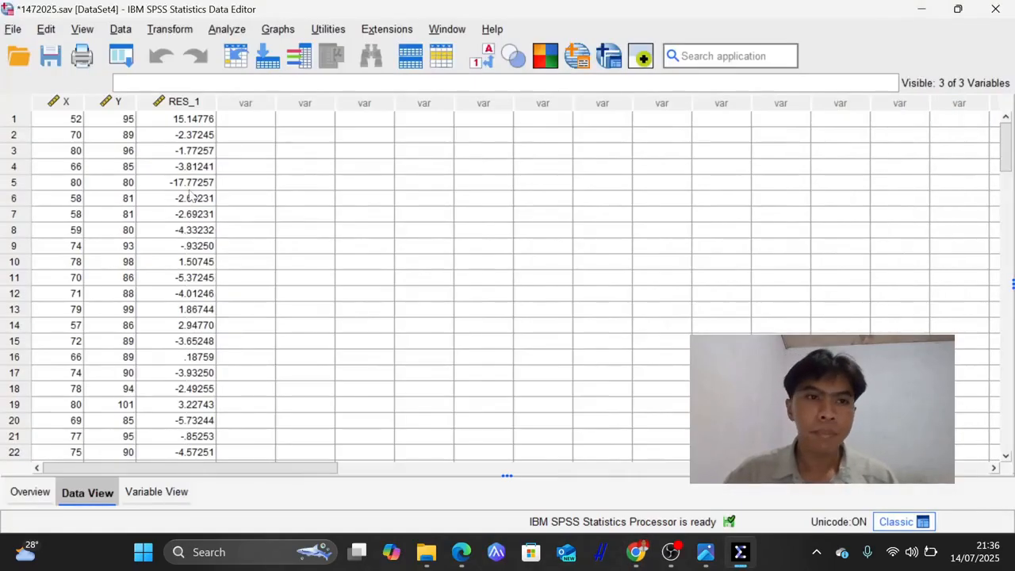
click(190, 101)
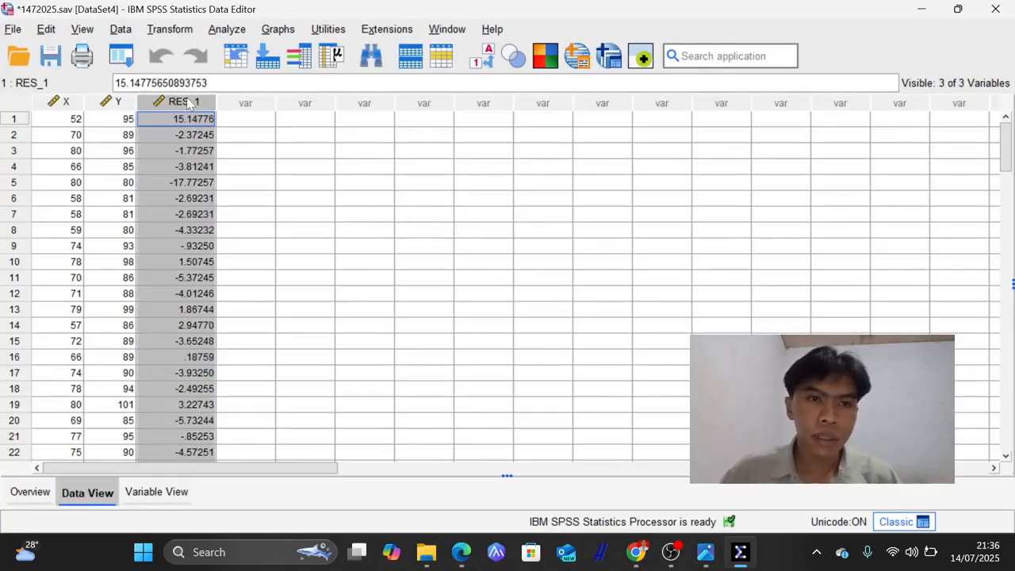
key(Delete)
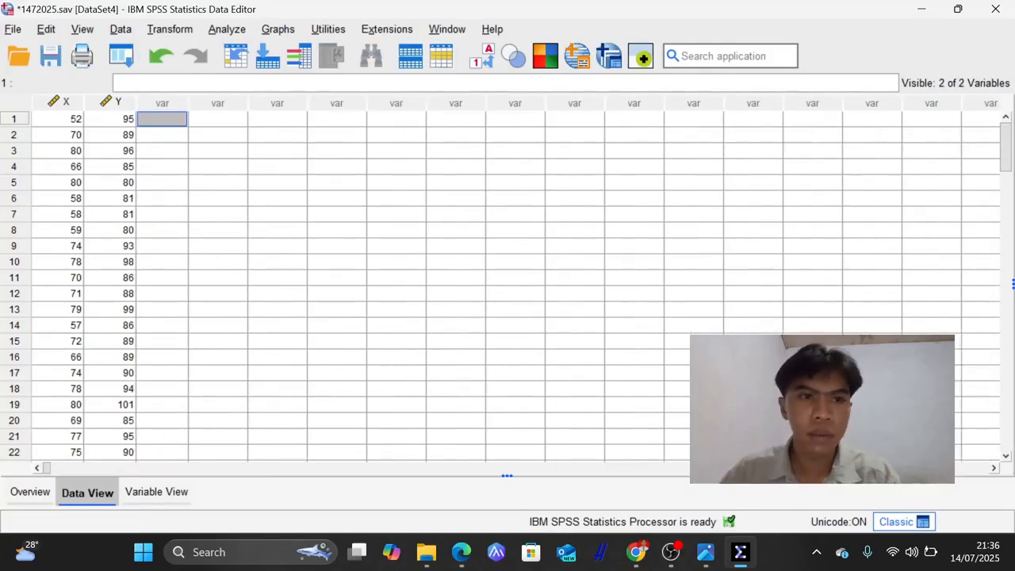
Rerun the linear regression of Perilaku Pencarian Informasi on Kebutuhan Informasi without collinearity diagnostics, saving the unstandardized residuals
click(227, 29)
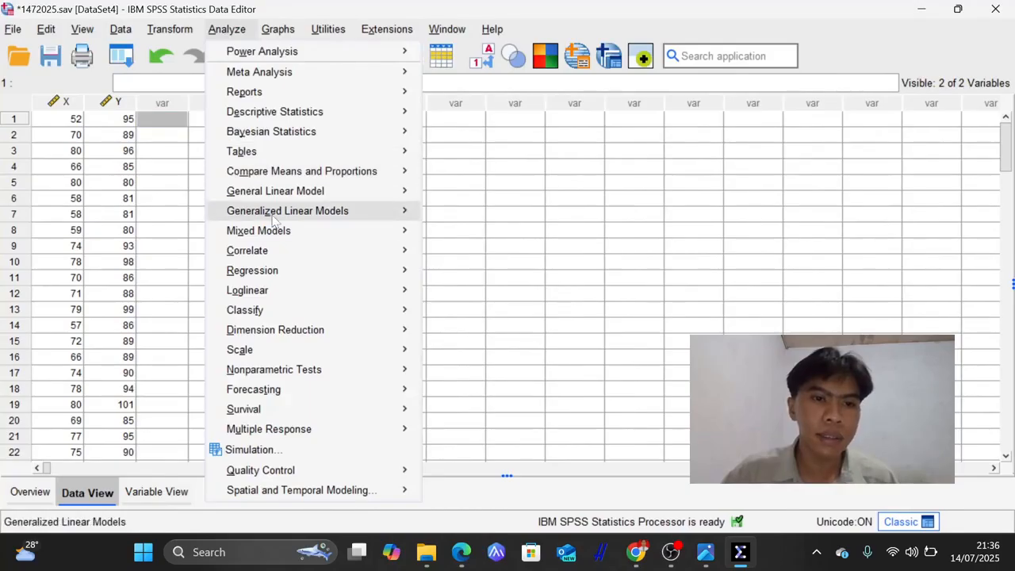
mouse_move(301, 271)
click(456, 98)
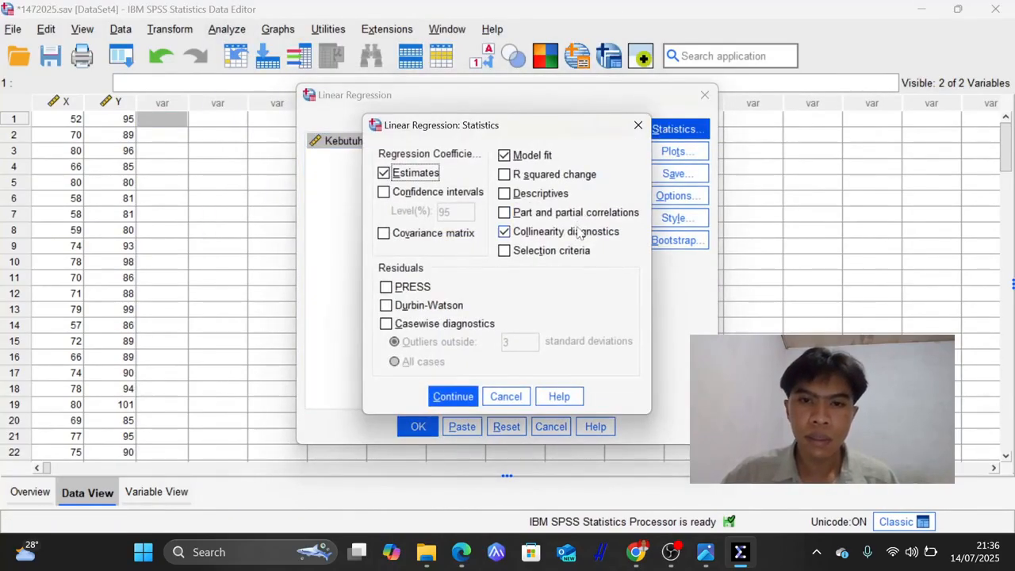
click(453, 395)
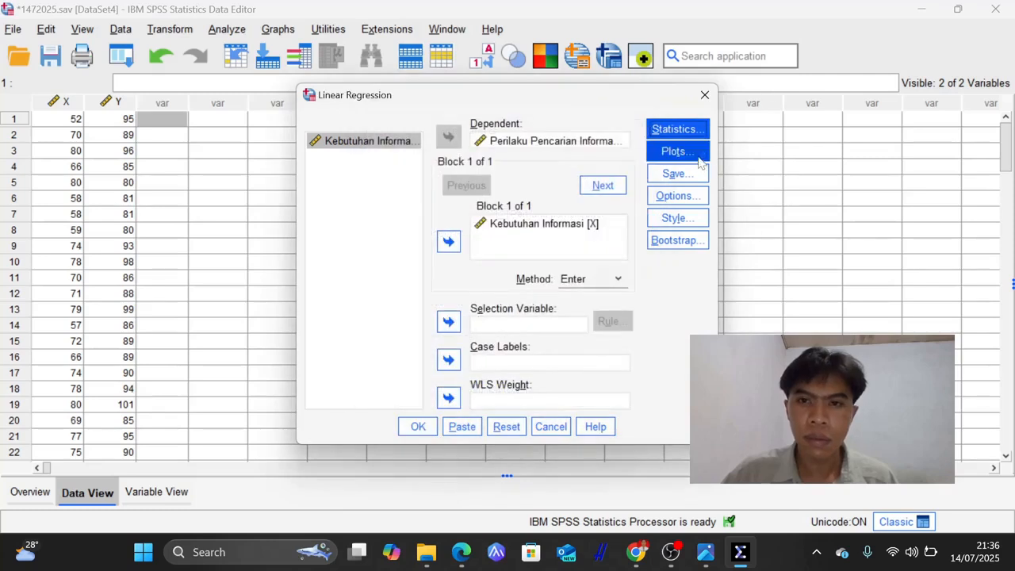
click(680, 172)
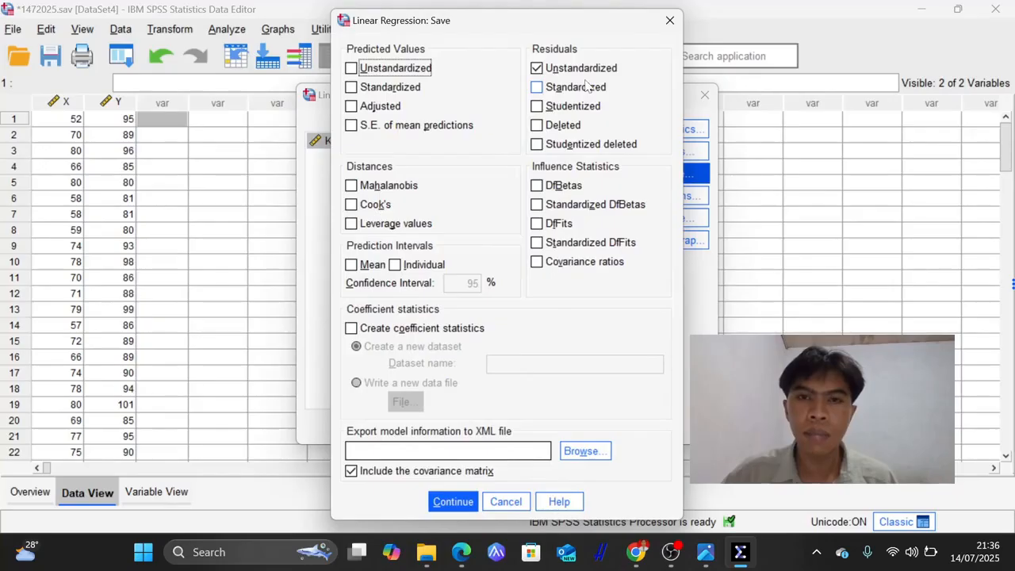
click(442, 508)
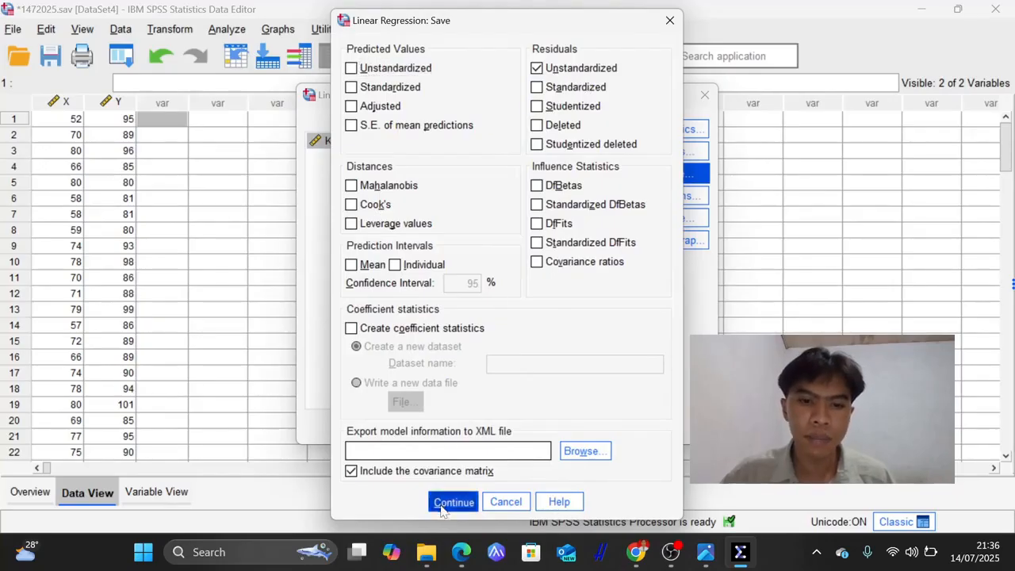
click(427, 424)
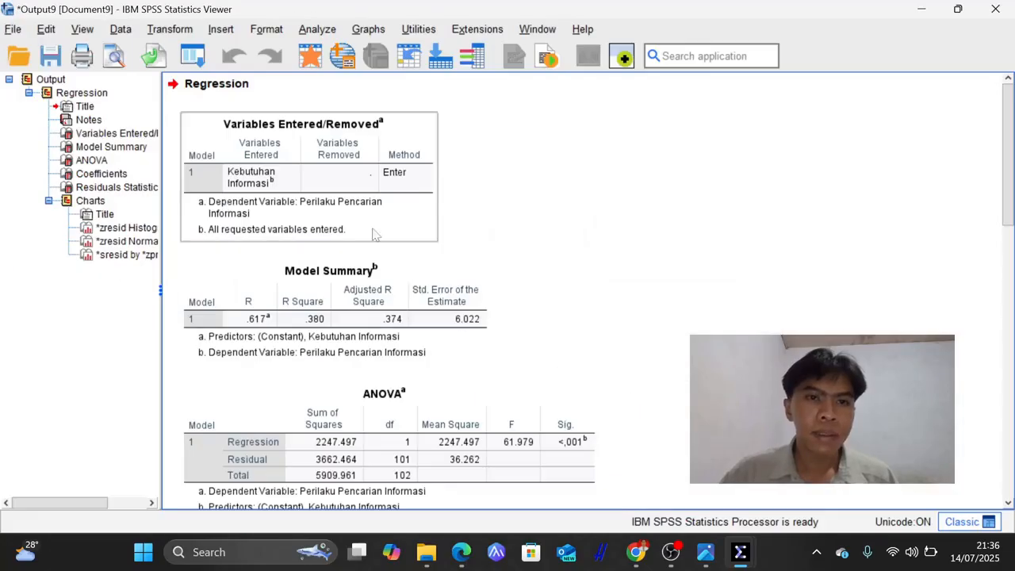
Return to the dataset and start computing a new variable with abs_res as the target variable
click(921, 8)
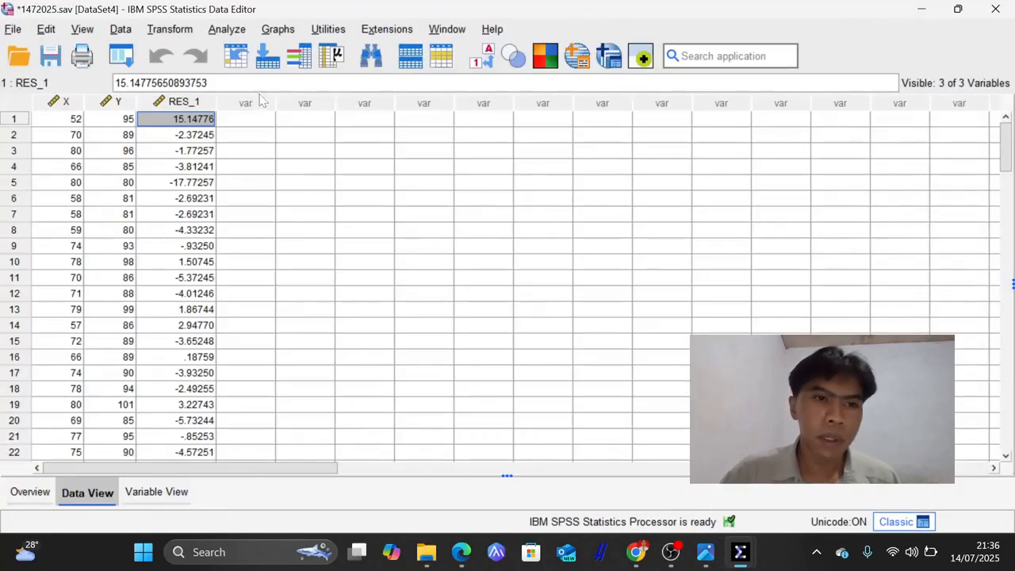
click(205, 104)
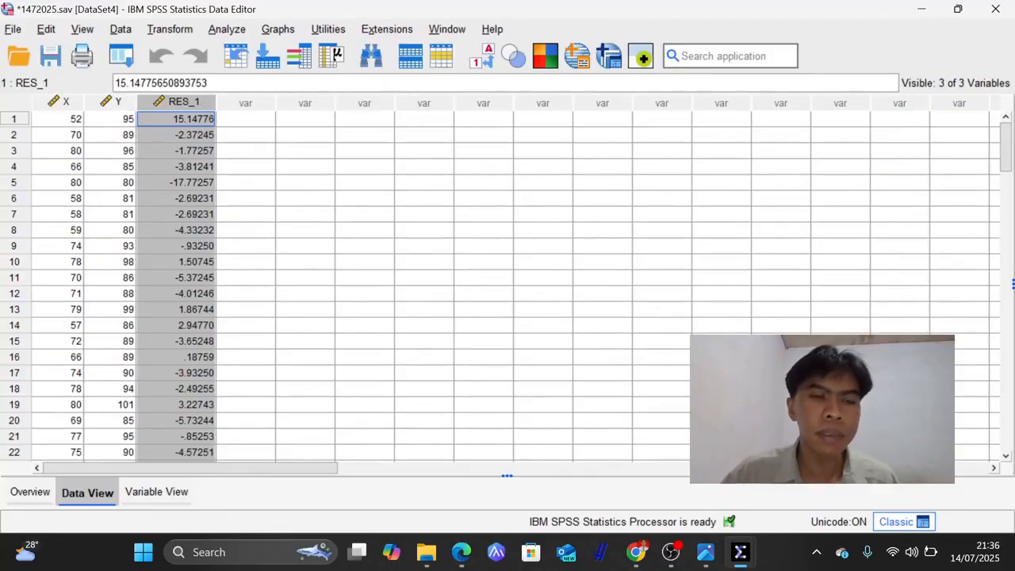
click(181, 30)
click(194, 53)
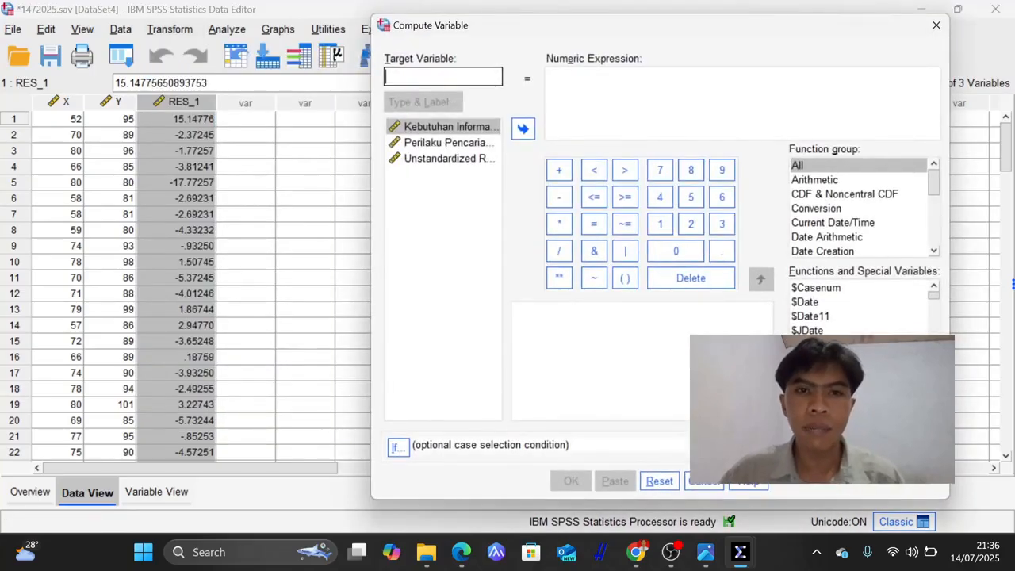
text(abs)
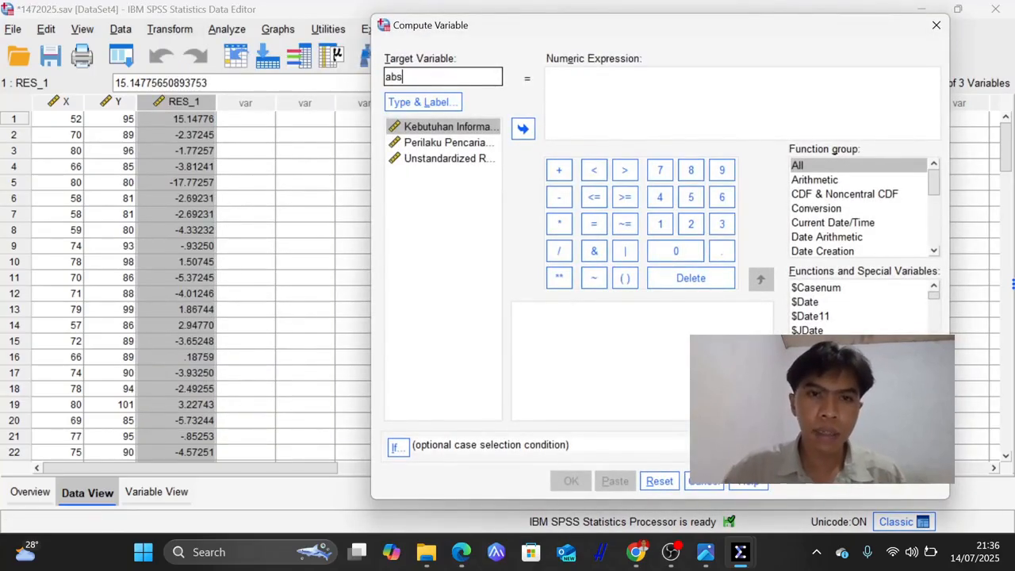
text(_res)
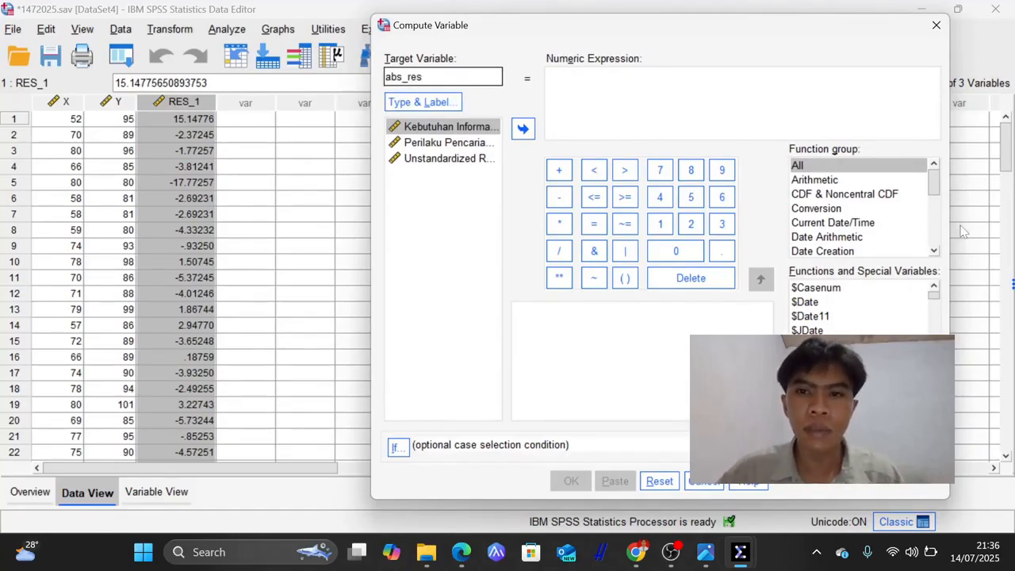
Compute abs_res with the arithmetic Abs function applied to the unstandardized residual, and select the new column in the dataset
click(814, 180)
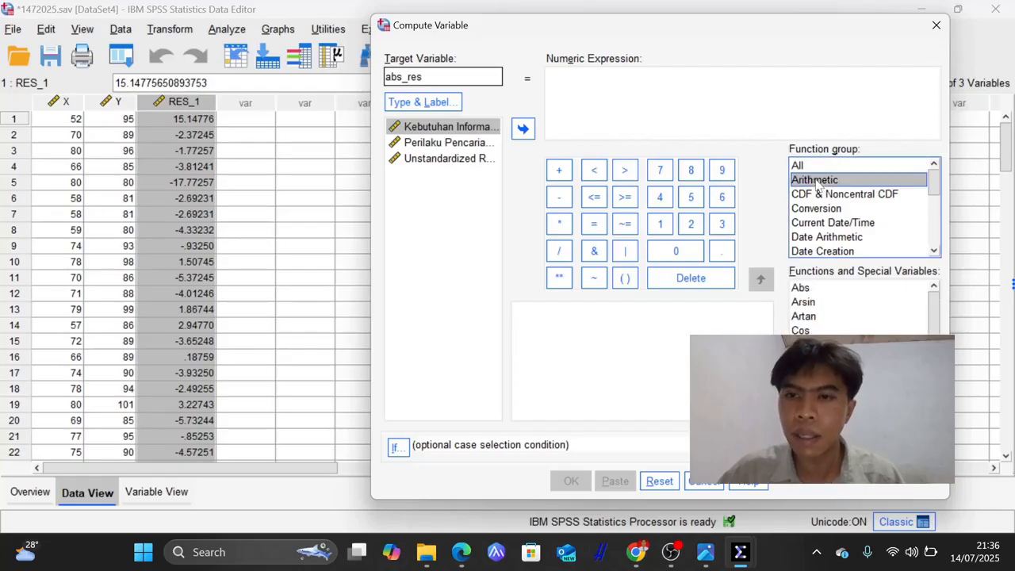
click(800, 287)
click(760, 279)
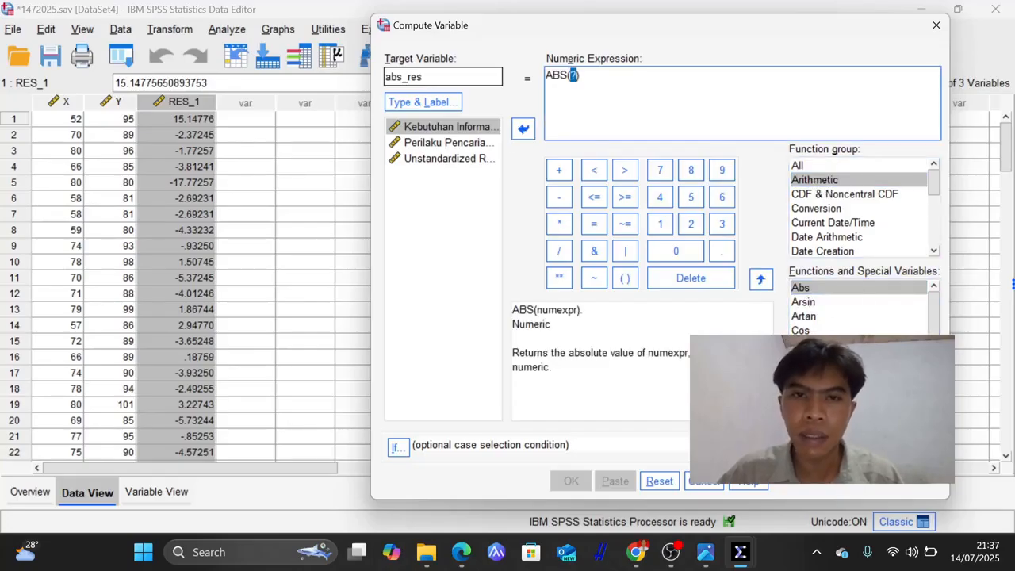
click(456, 160)
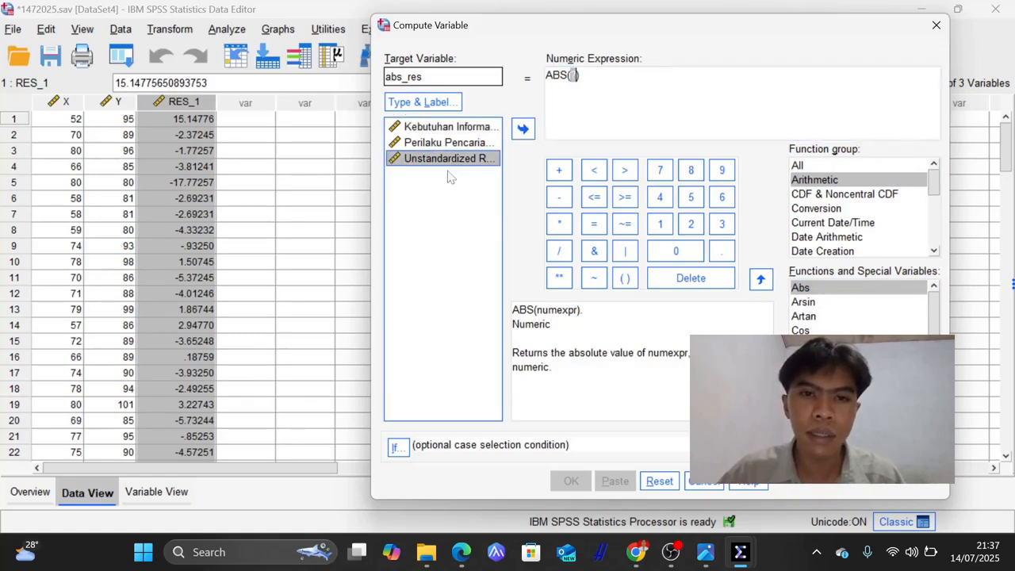
click(522, 128)
click(570, 480)
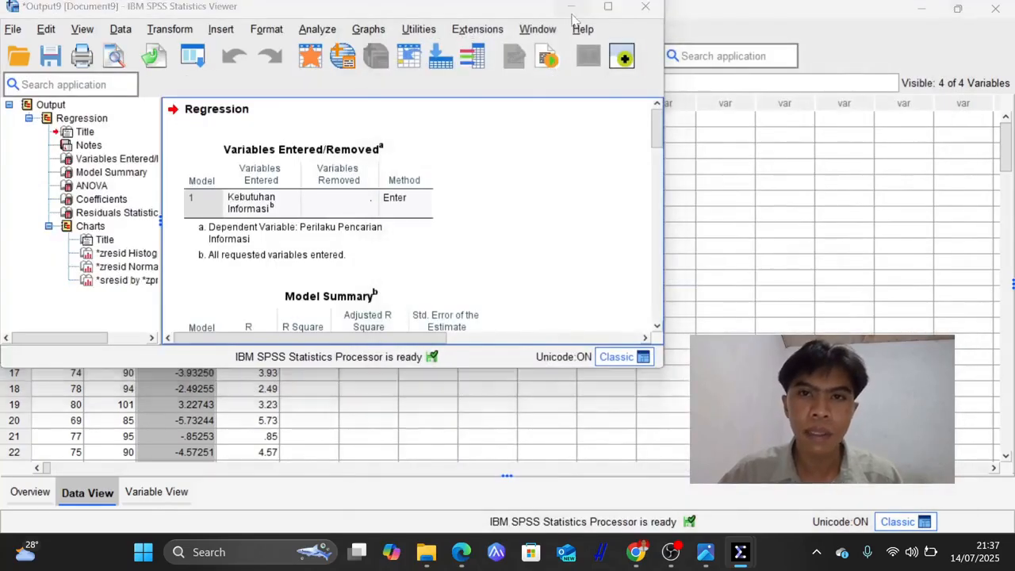
click(571, 11)
click(268, 103)
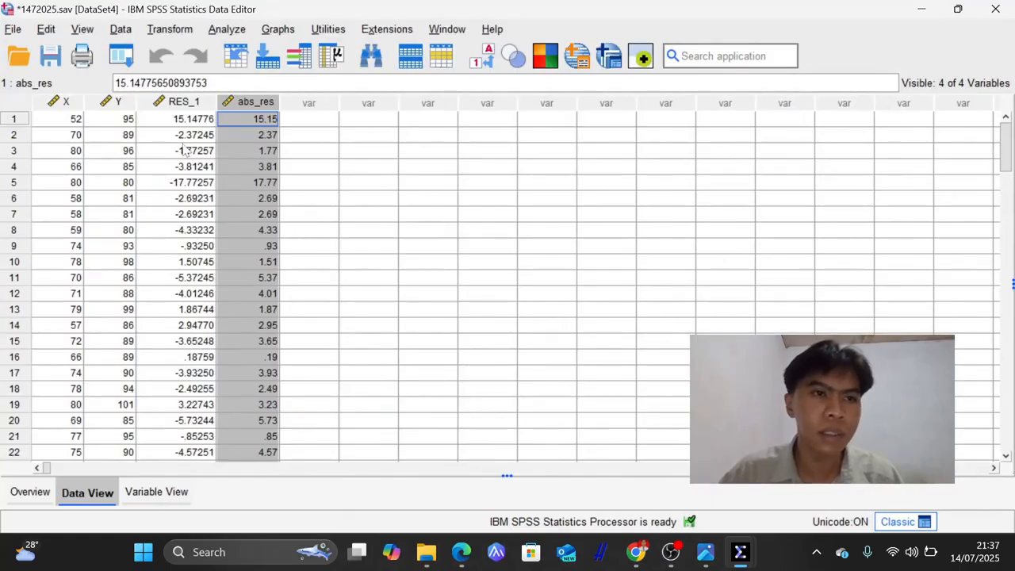
Run a linear regression with abs_res as the dependent variable in place of Perilaku Pencarian Informasi, keeping Kebutuhan Informasi as the predictor
click(226, 29)
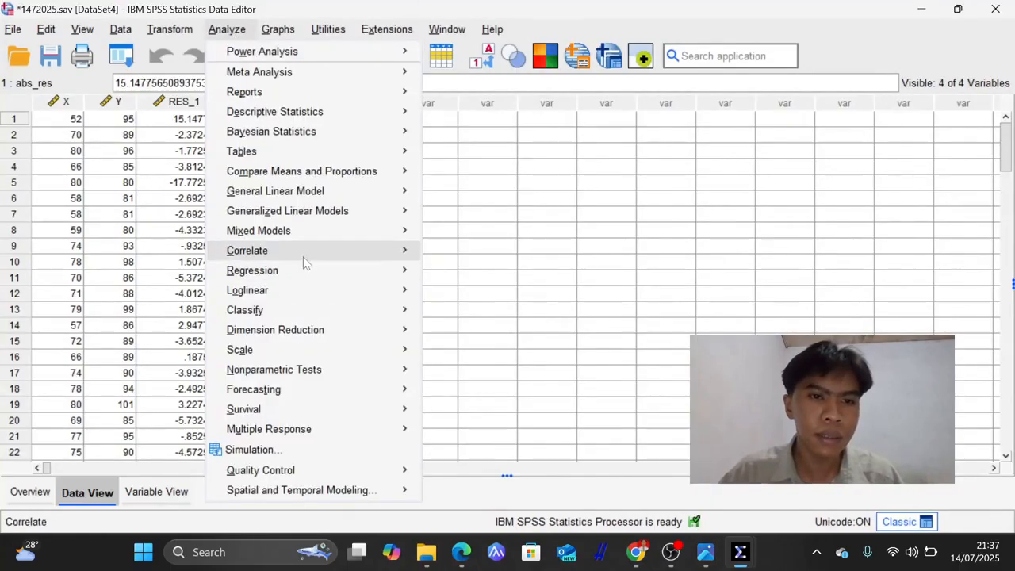
mouse_move(309, 270)
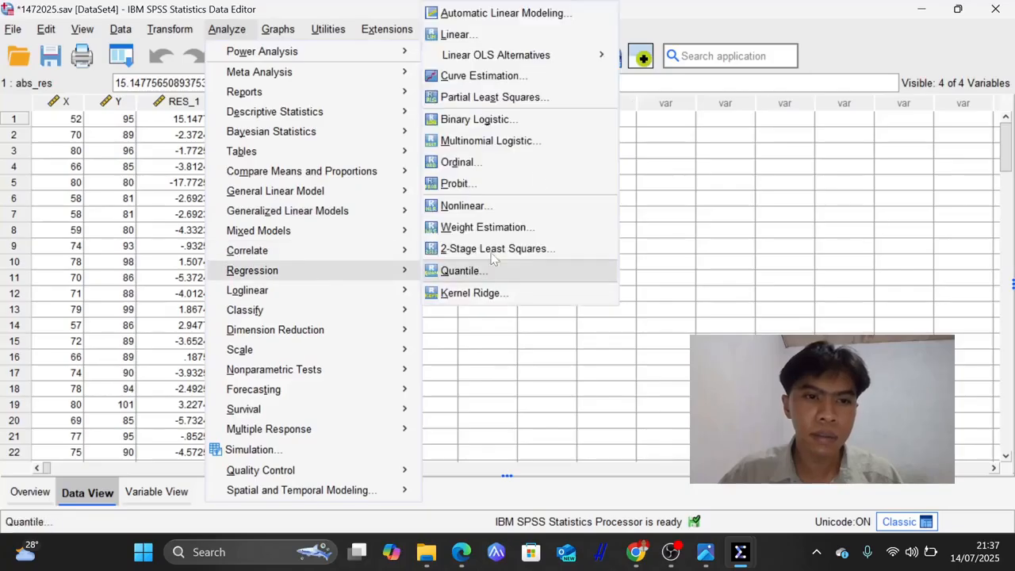
click(458, 34)
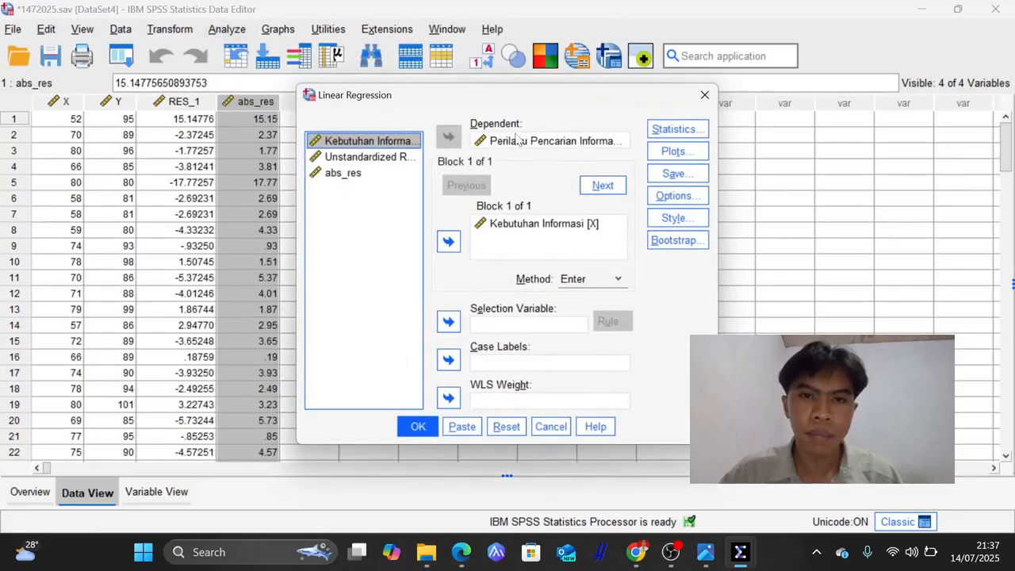
click(517, 141)
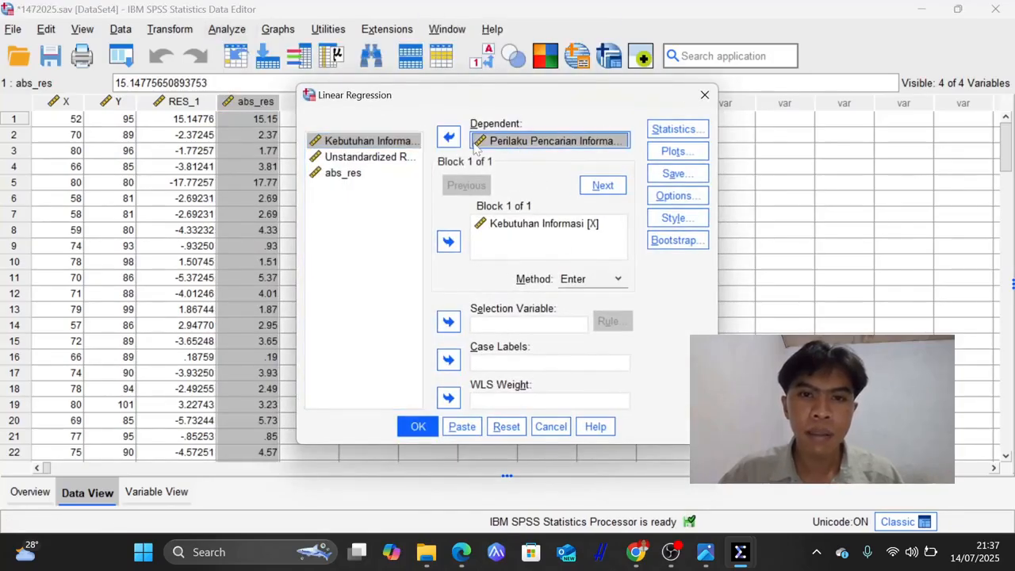
click(447, 138)
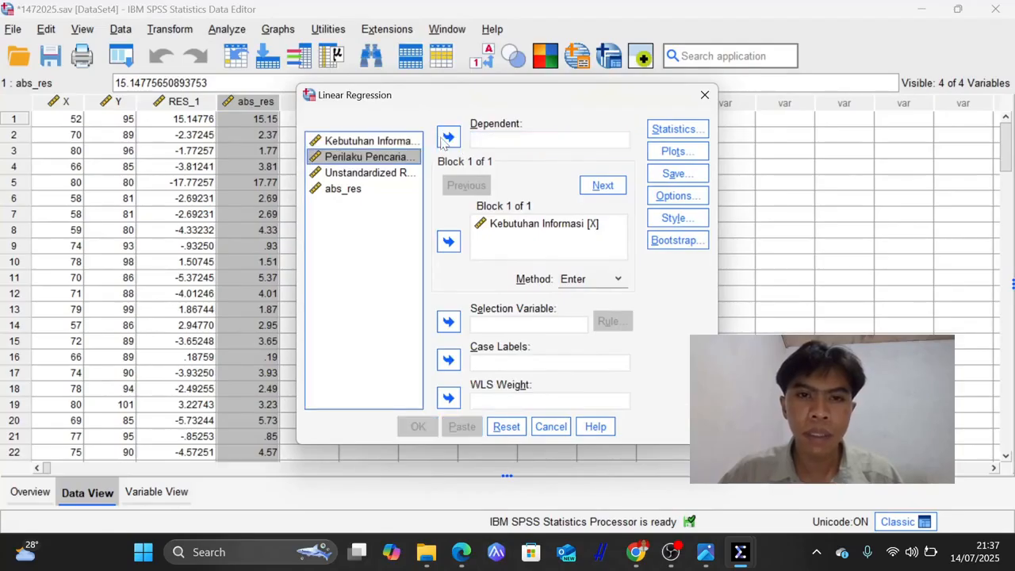
click(349, 190)
click(448, 137)
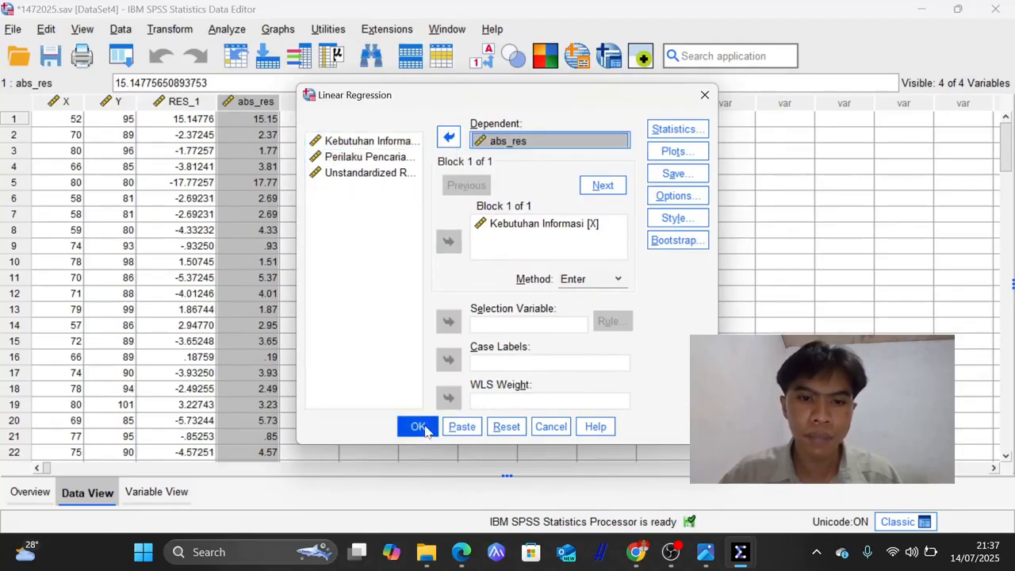
click(420, 427)
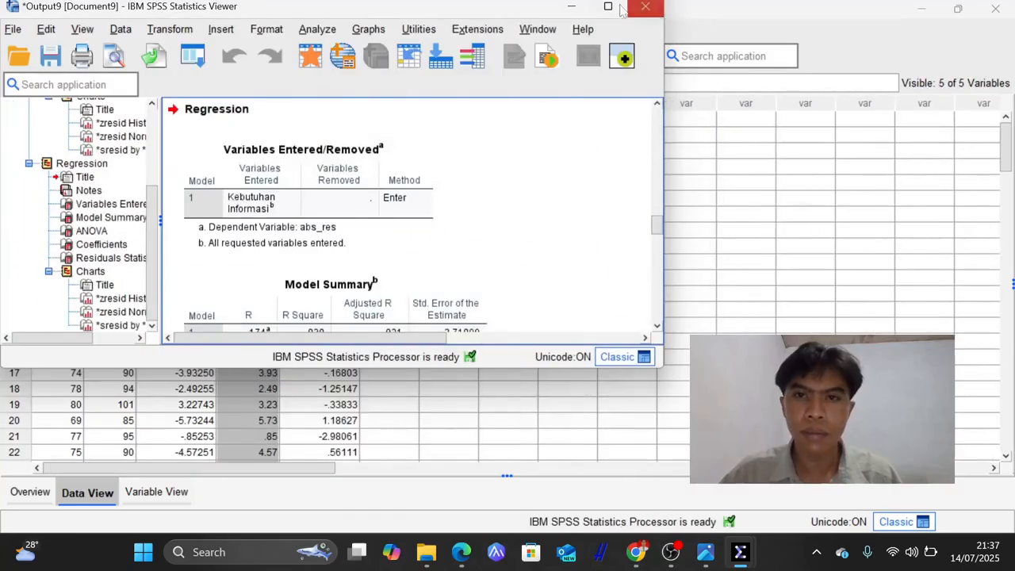
Compare the significance in the abs_res Coefficients table with the Uji Heteroskedastisitas criterion on slide 6 of the browser presentation
click(622, 8)
scroll(509, 294, down, 10)
click(332, 214)
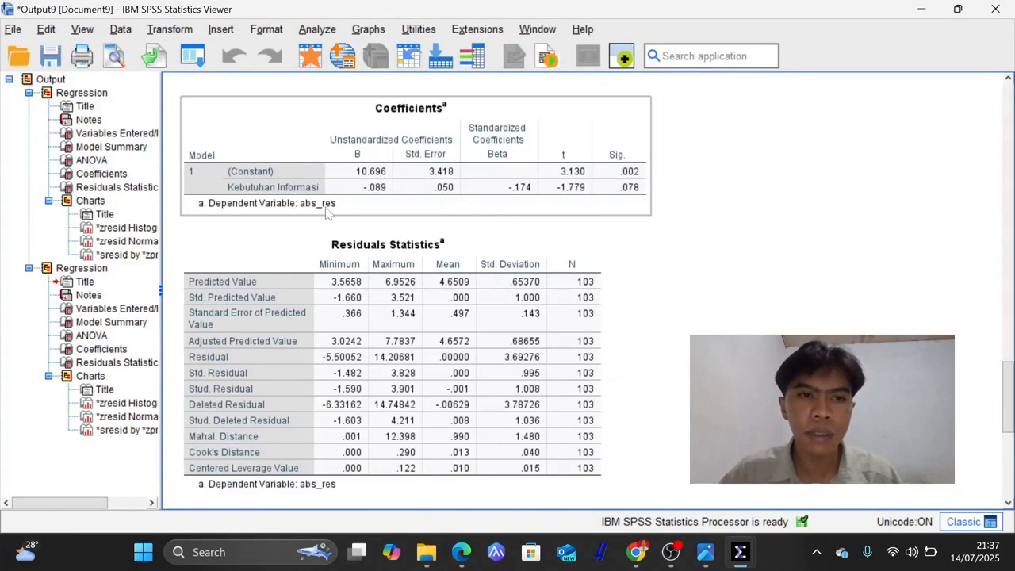
click(610, 484)
click(636, 552)
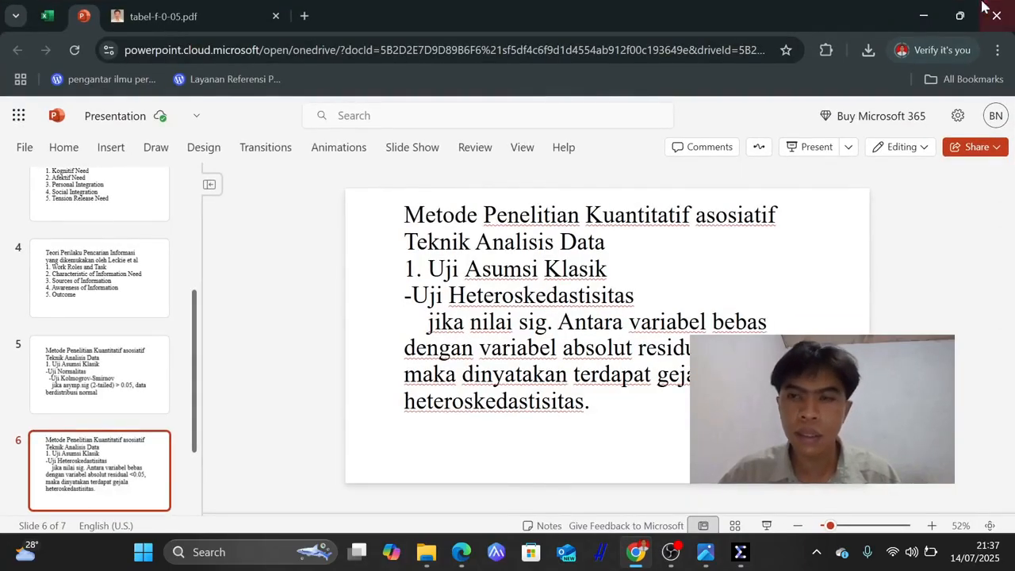
click(923, 16)
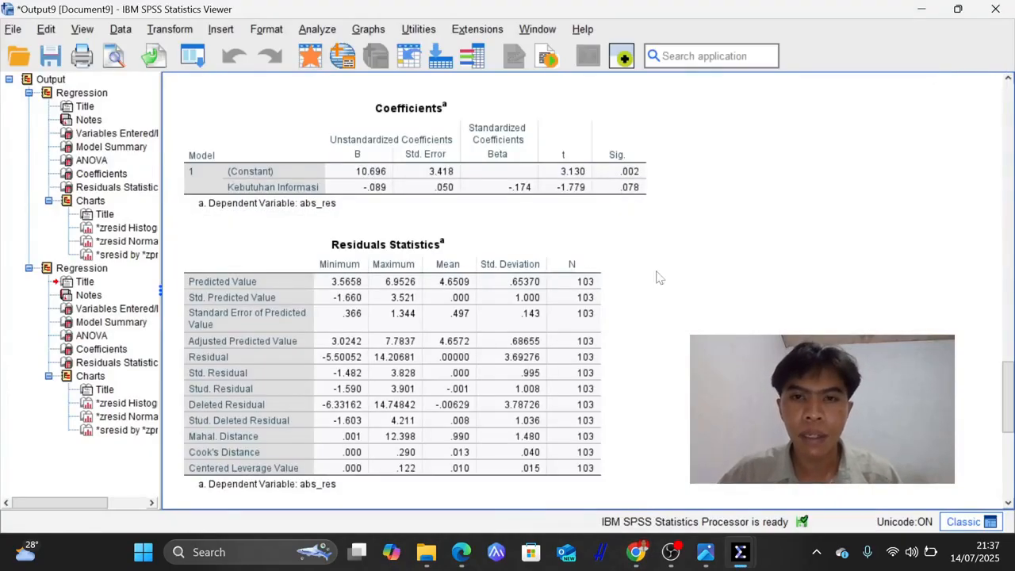
click(637, 563)
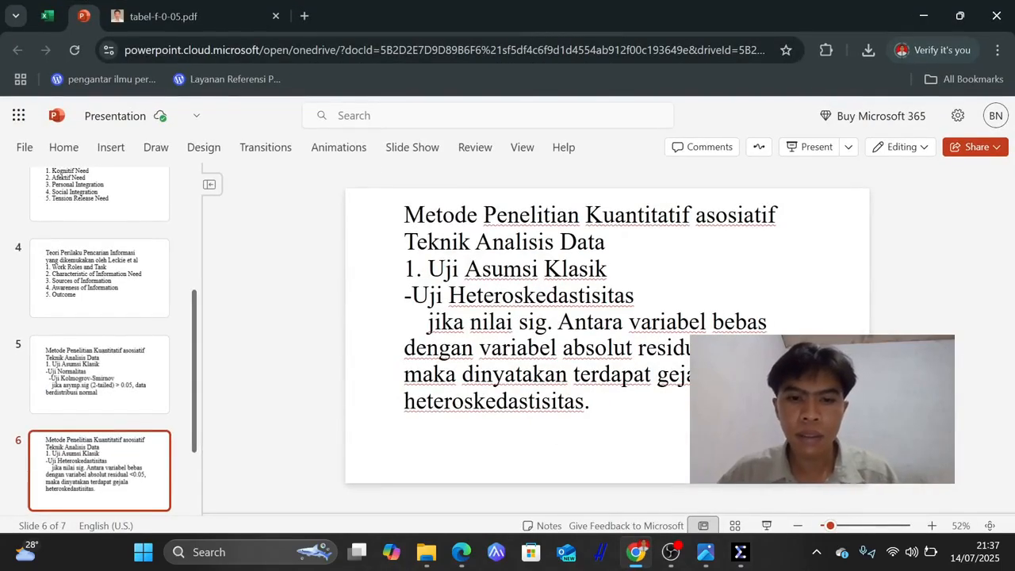
click(923, 16)
Return to the SPSS dataset and delete the variables RES_2, abs_res and RES_1
scroll(521, 222, up, 5)
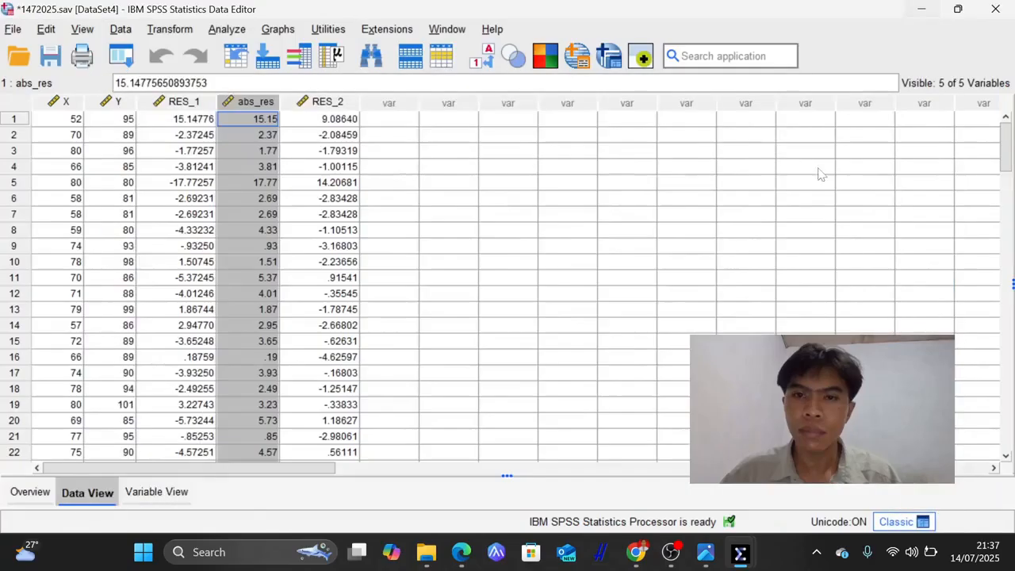
click(921, 9)
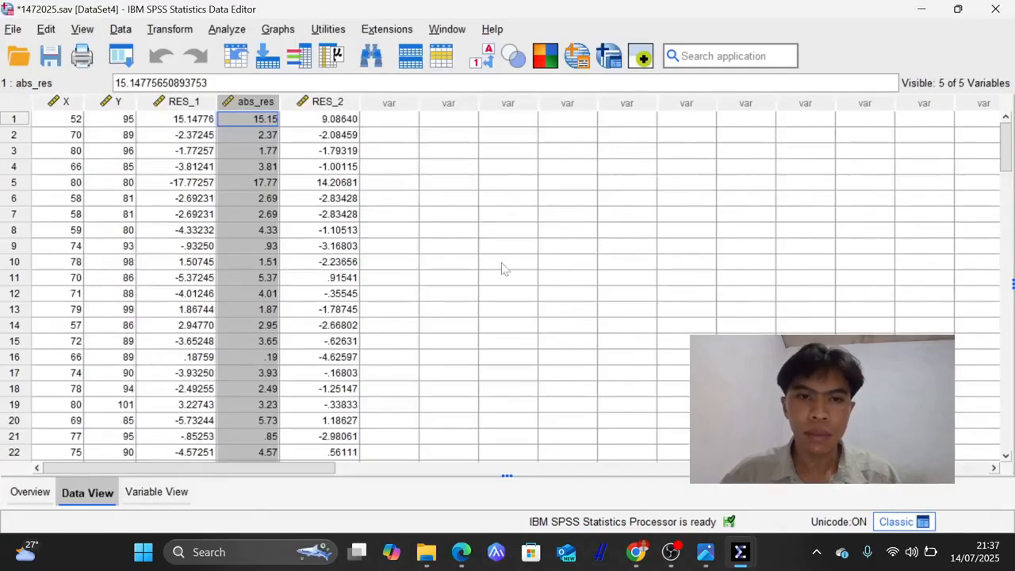
click(340, 103)
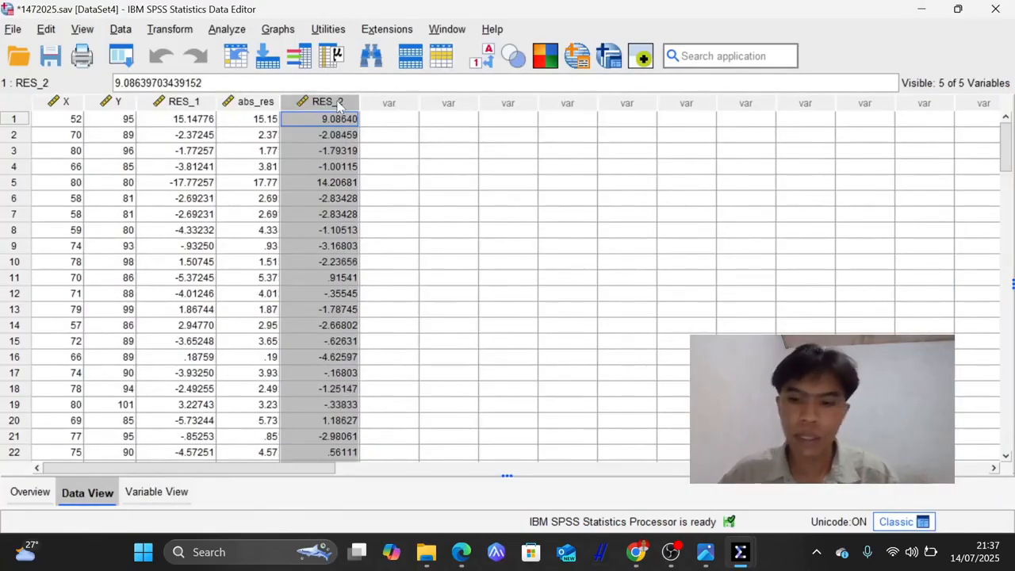
key(Delete)
click(255, 104)
key(Delete)
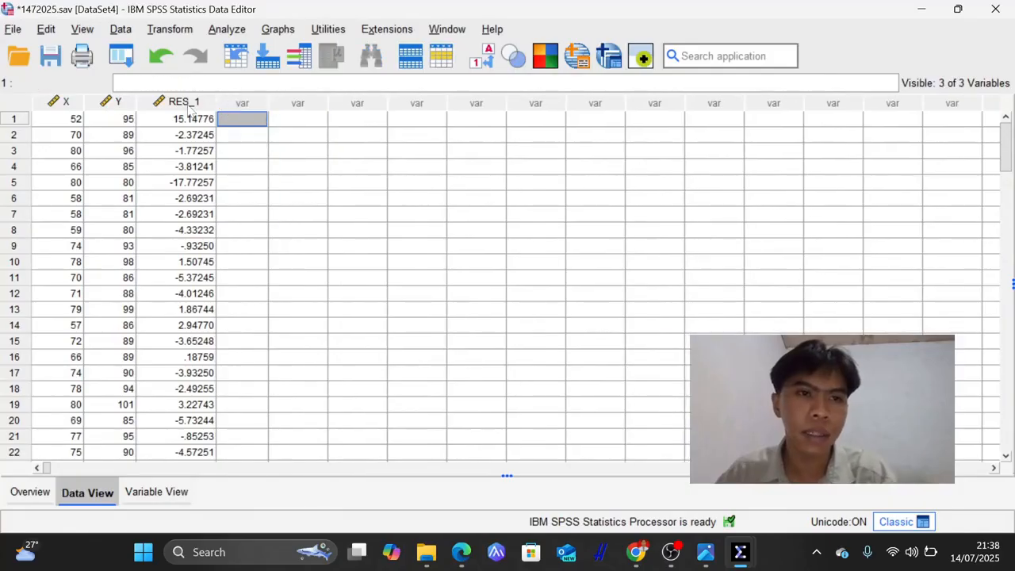
click(184, 102)
key(Delete)
Run the linear regression of Perilaku Pencarian Informasi on Kebutuhan Informasi without saving the unstandardized residuals
click(226, 29)
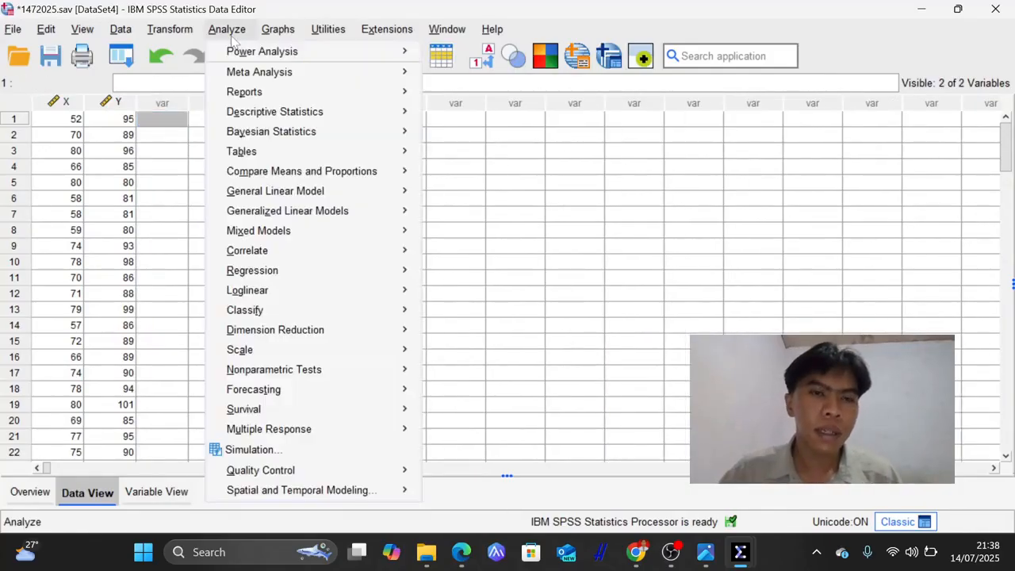
mouse_move(295, 249)
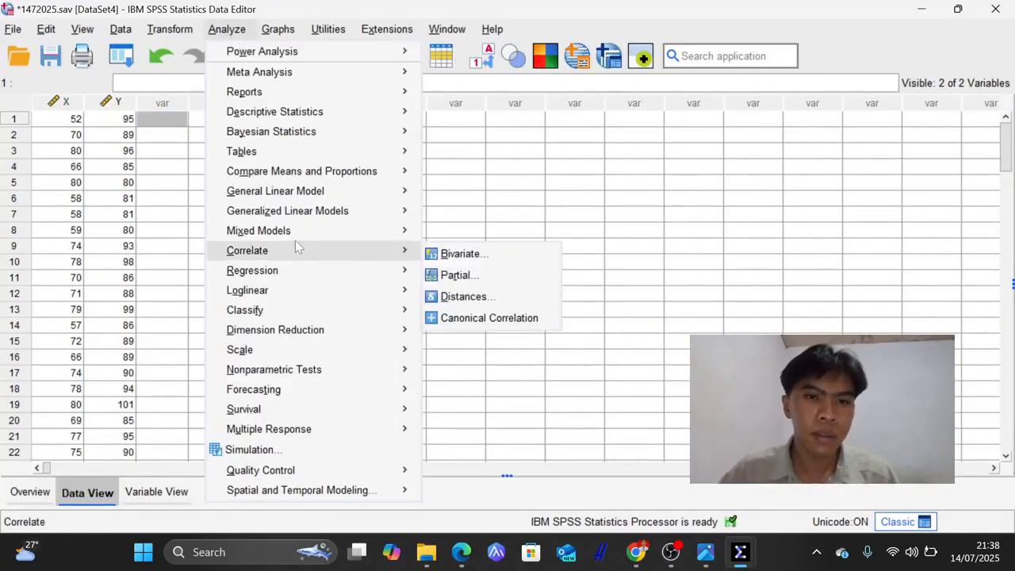
mouse_move(387, 268)
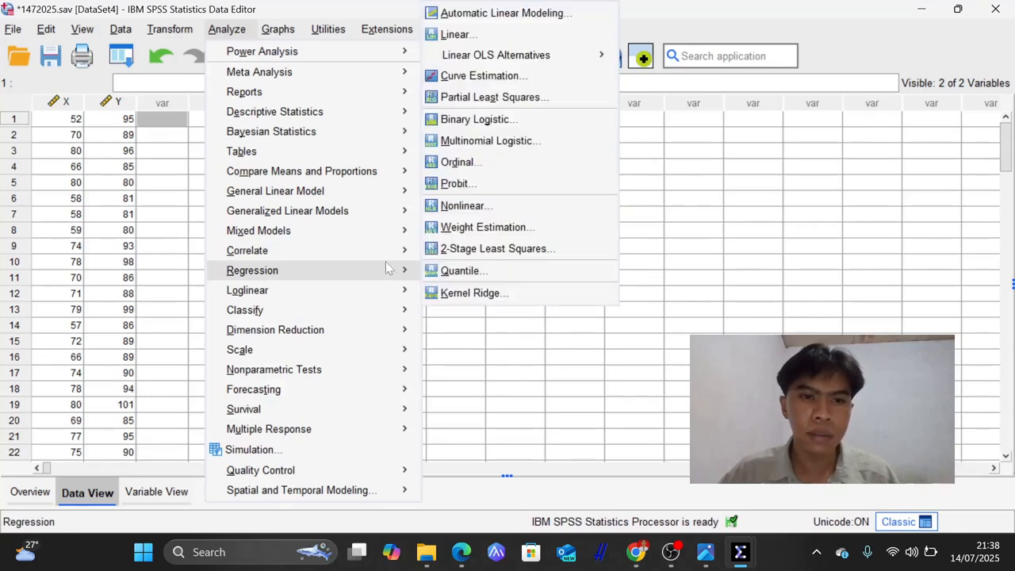
click(458, 34)
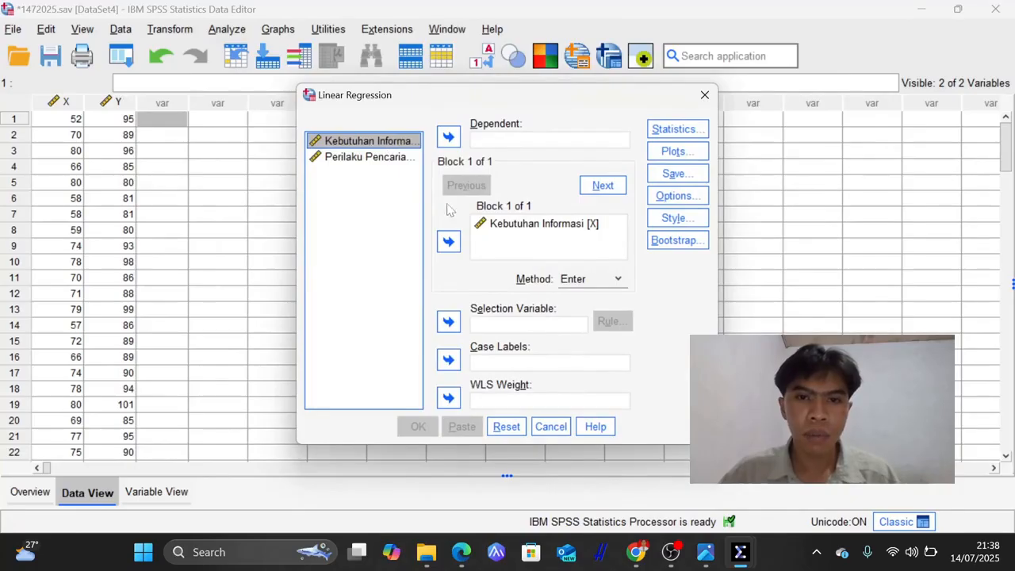
click(379, 157)
click(448, 138)
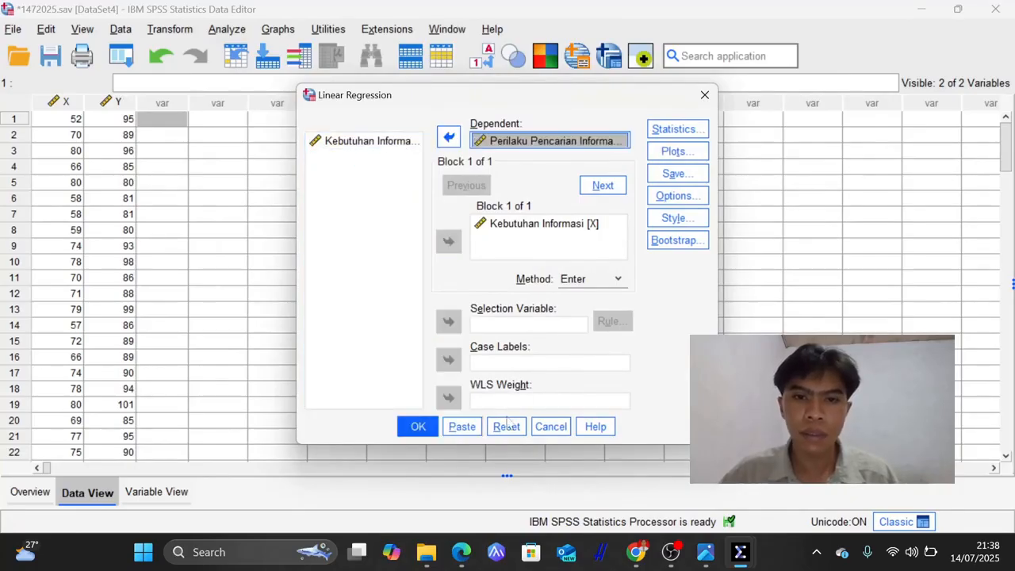
click(680, 173)
click(583, 70)
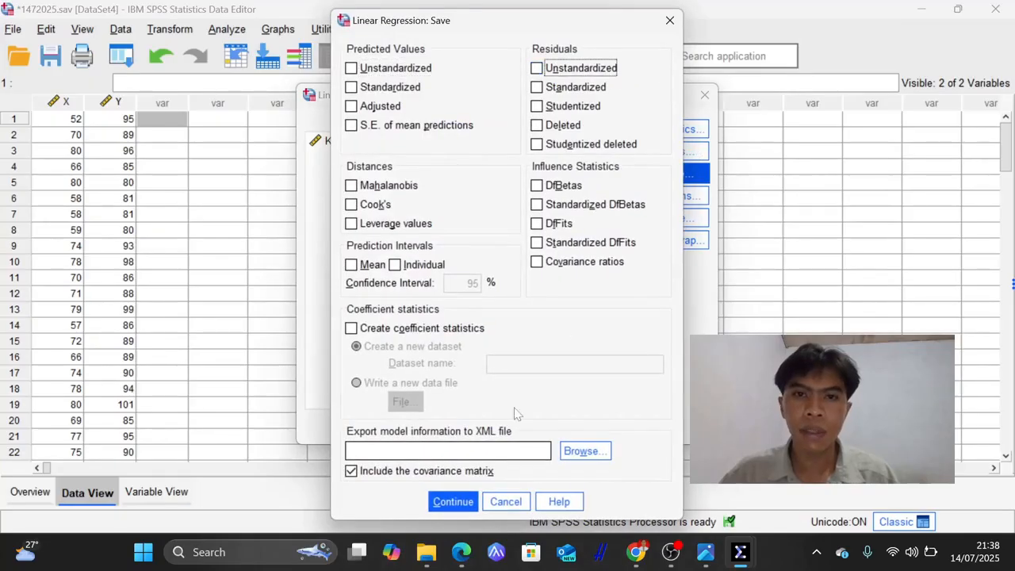
click(449, 499)
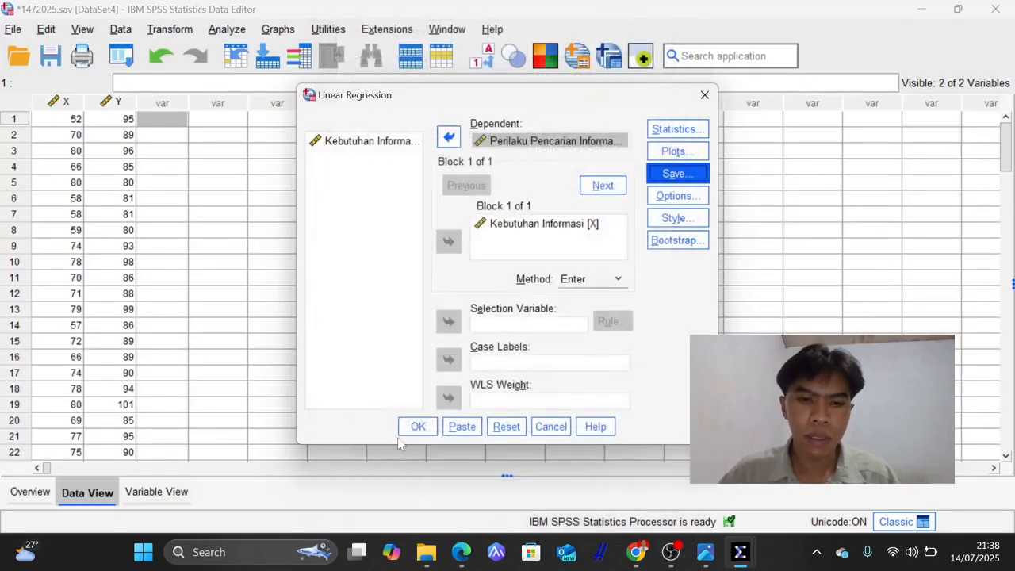
click(406, 428)
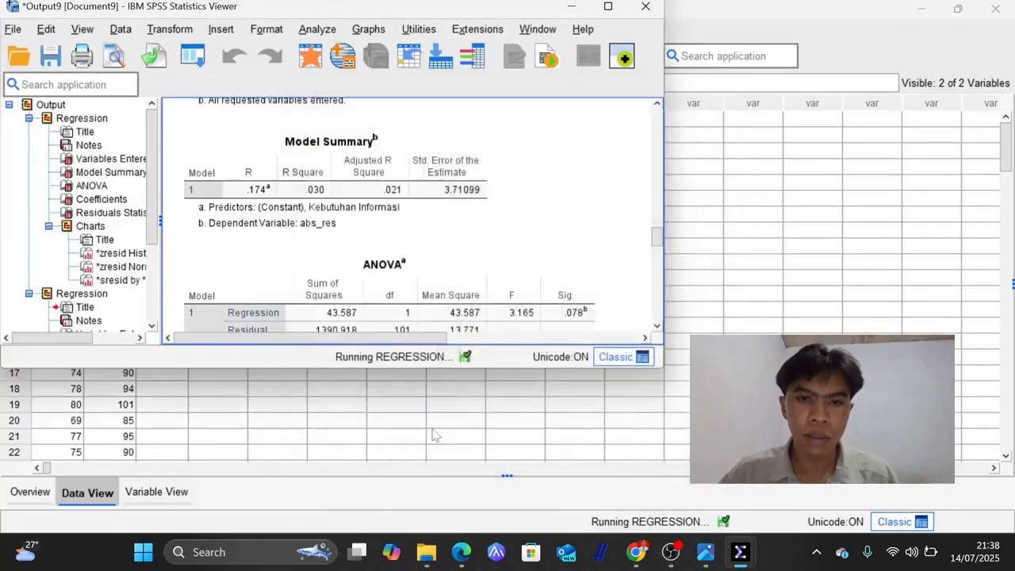
Compare the new regression's Coefficients table with the Uji Regresi Linear Sederhana decision criteria on slide 7 of the browser presentation
click(597, 12)
scroll(473, 352, down, 5)
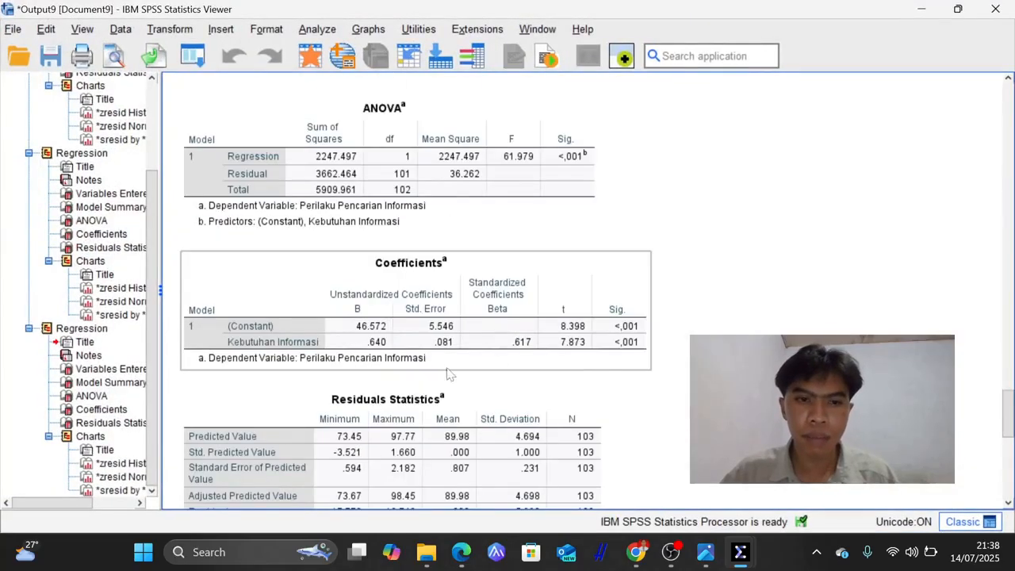
click(636, 552)
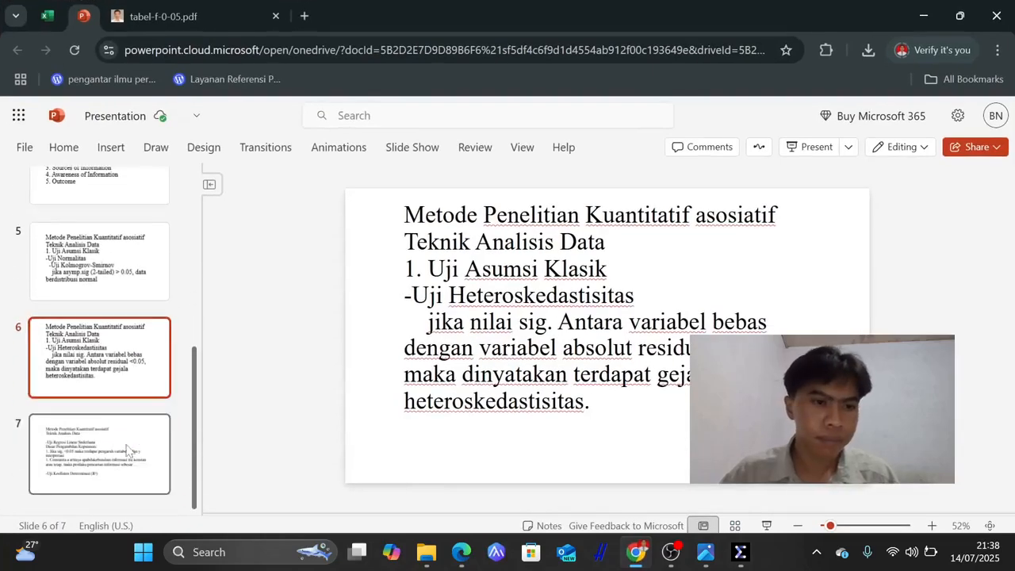
click(127, 449)
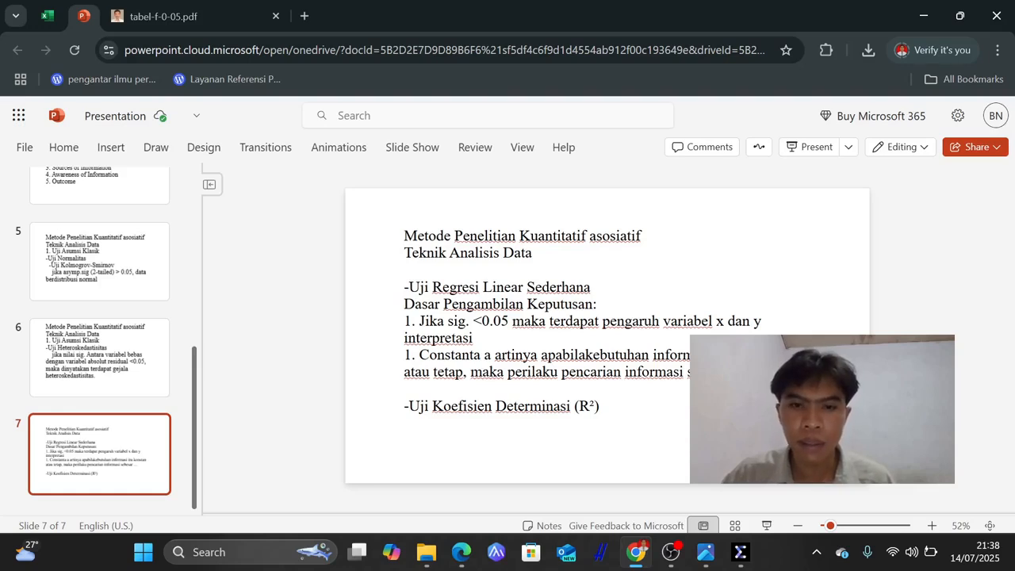
click(923, 16)
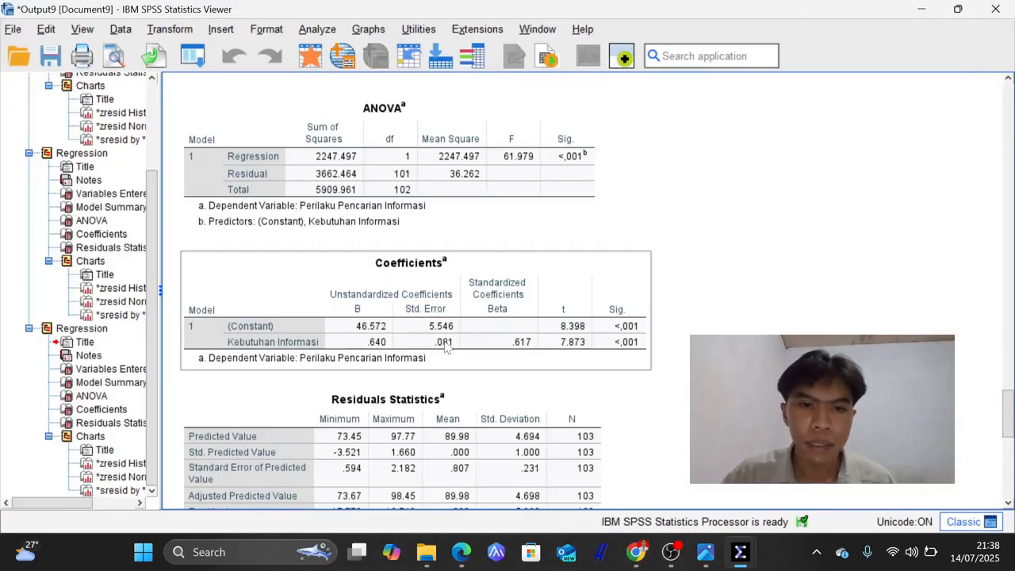
click(529, 323)
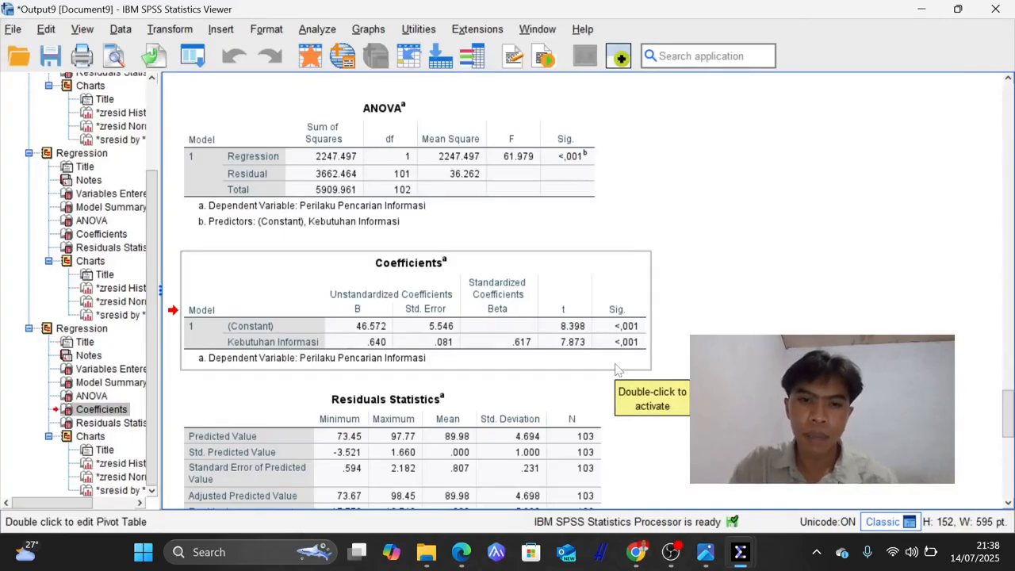
Review the Uji Koefisien Determinasi item on slide 7 and examine R Square in the regression's Model Summary in SPSS
click(925, 10)
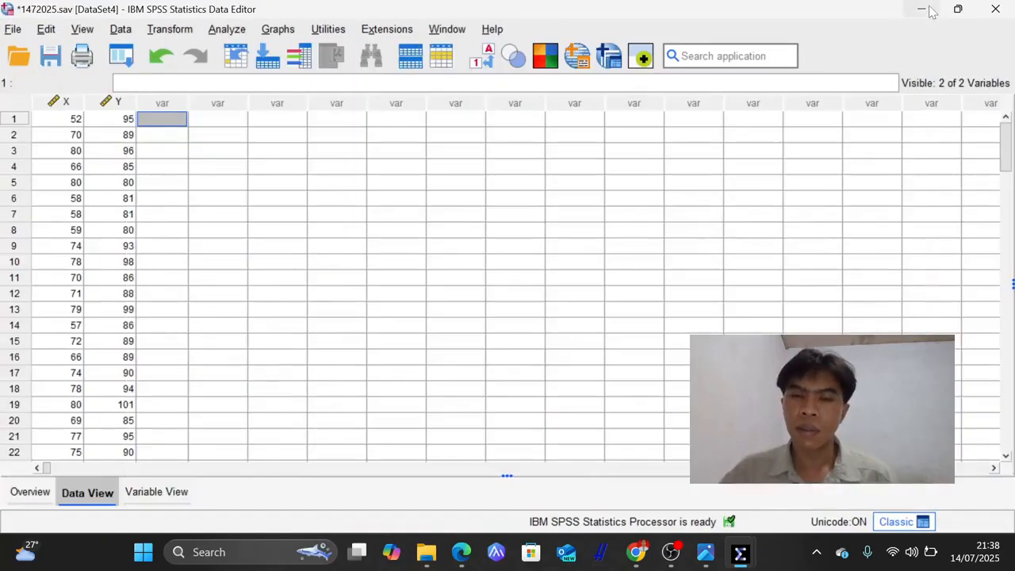
key(alt+Tab)
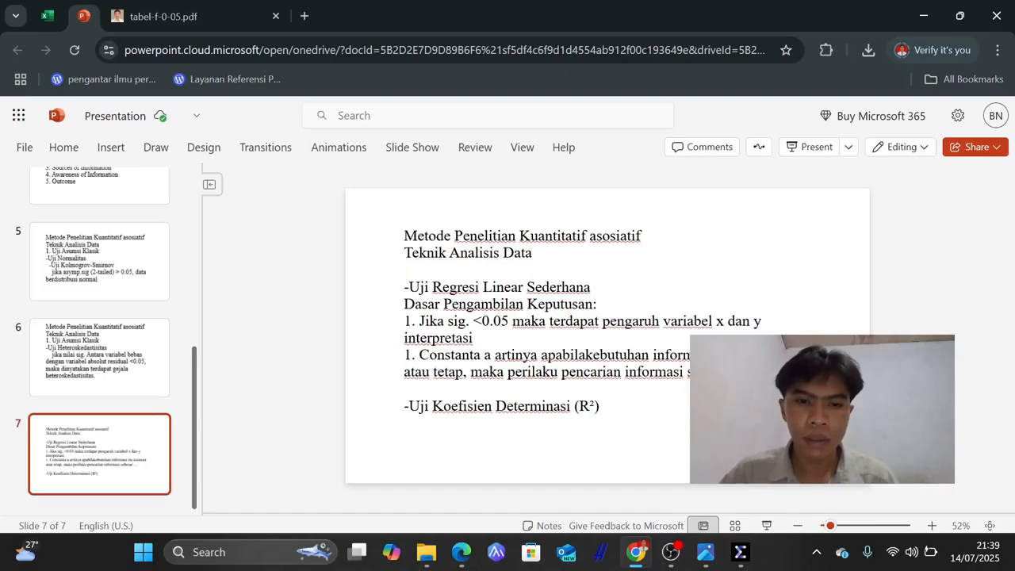
click(924, 15)
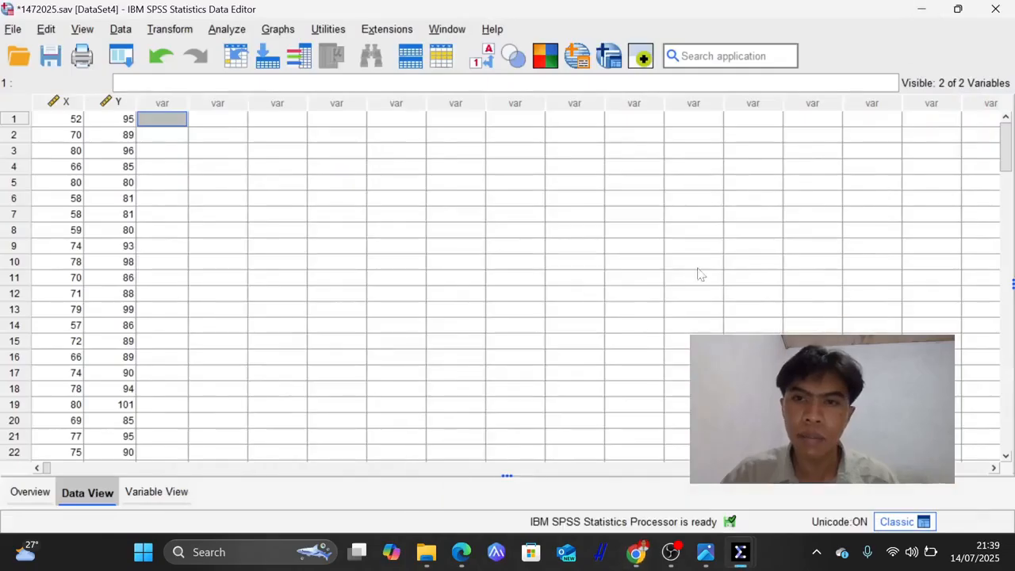
click(825, 444)
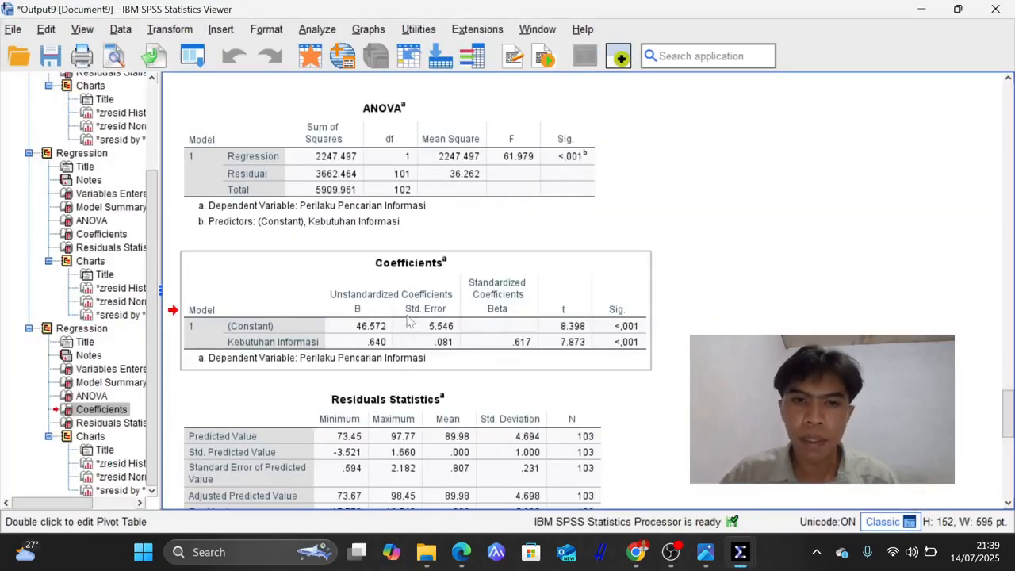
scroll(468, 317, up, 3)
click(491, 218)
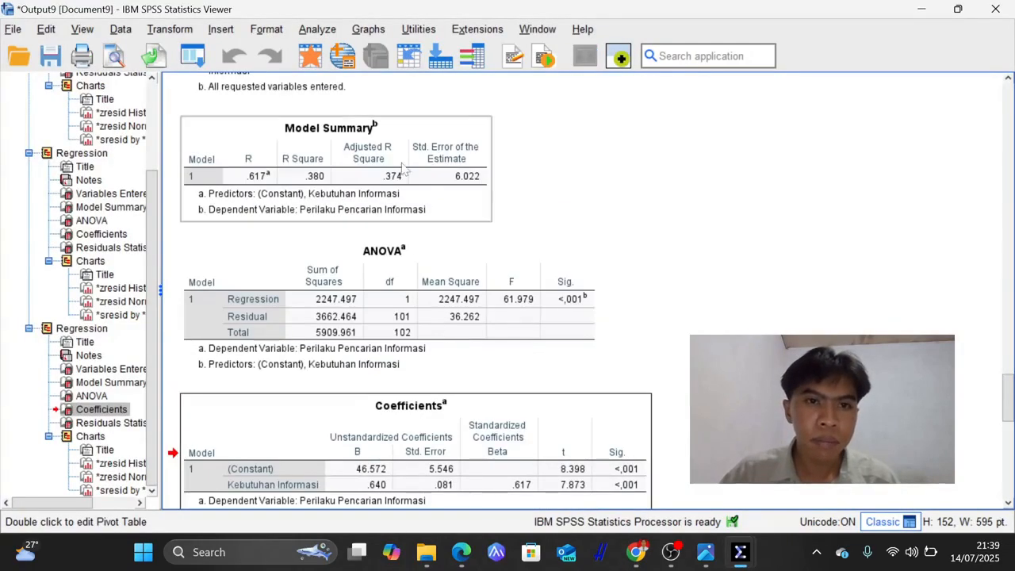
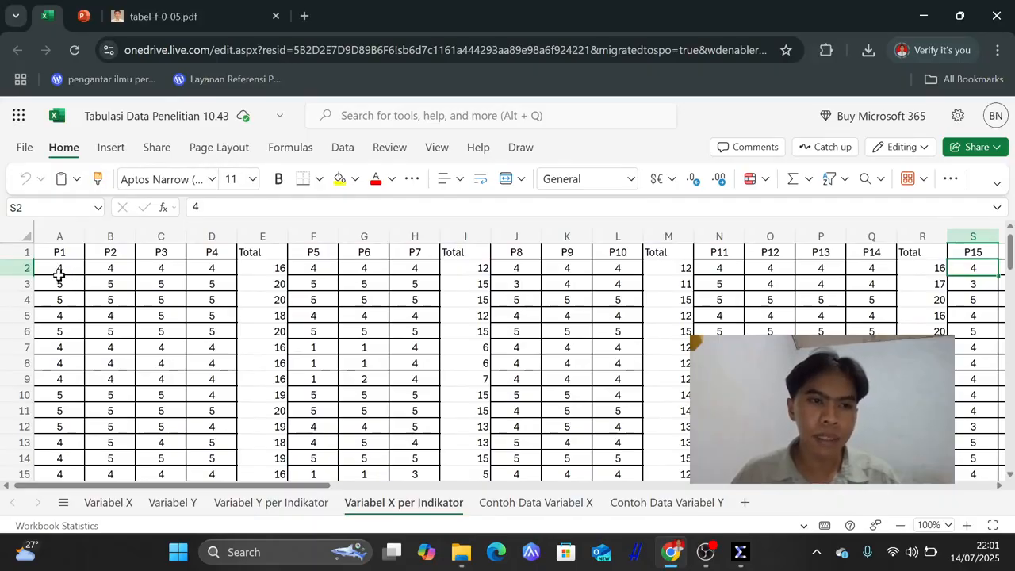
Copy cells A2:E30 from the Variabel X per Indikator sheet and paste them into the empty SPSS dataset from the first cell
drag(58, 263, 266, 390)
key(ctrl+c)
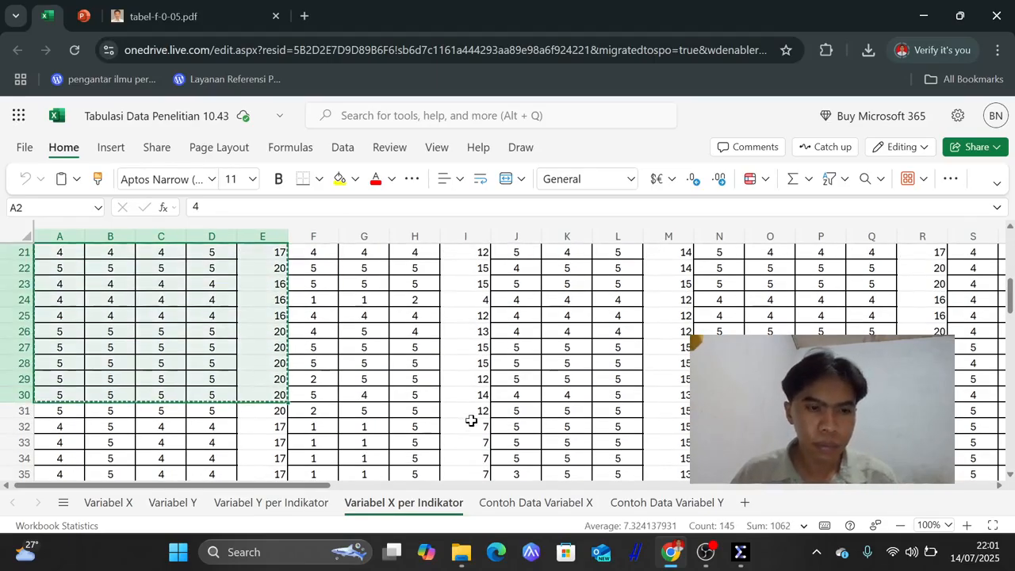
click(739, 558)
right_click(68, 121)
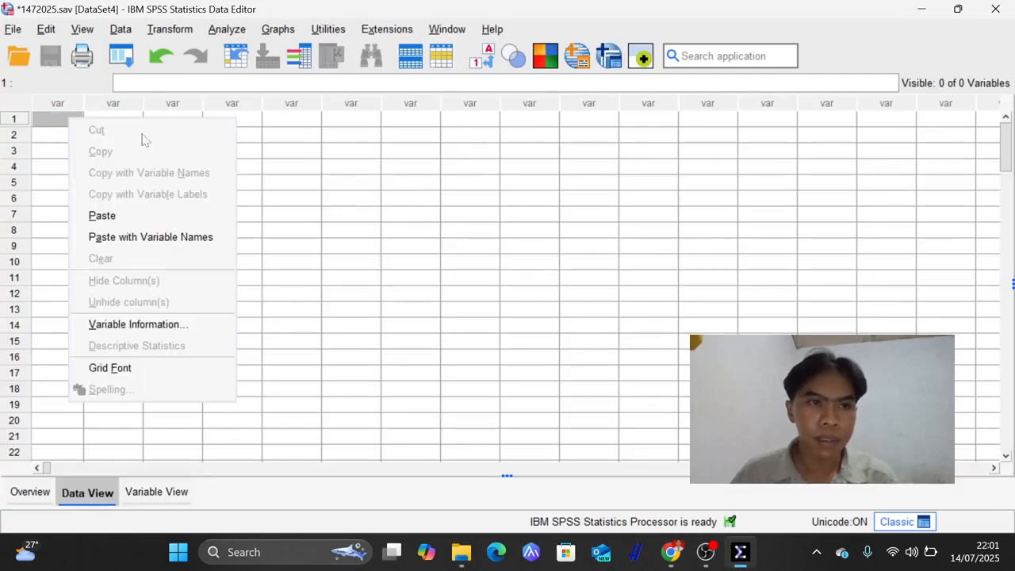
click(143, 214)
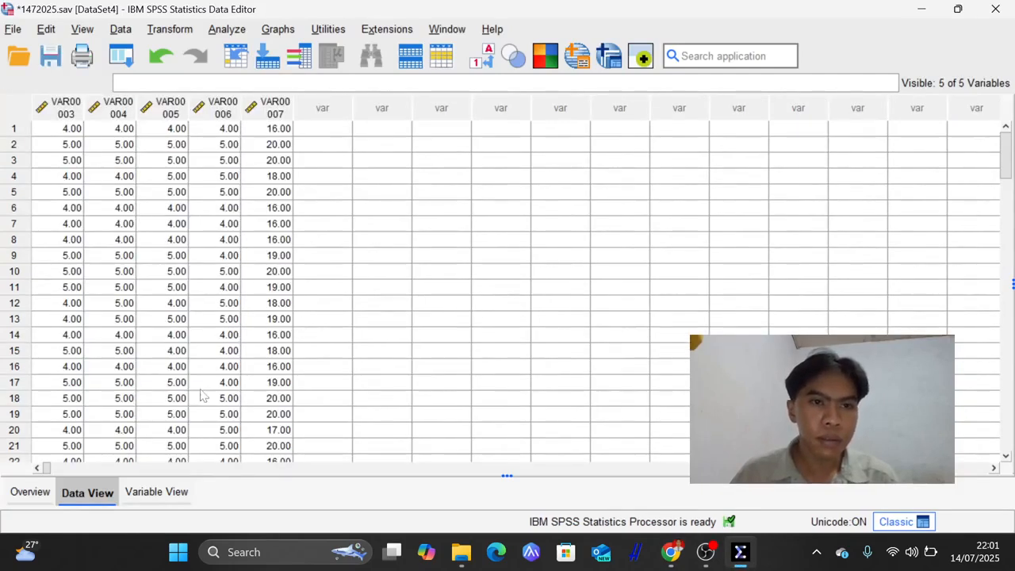
Replace VAR0000 with P in all of the SPSS variable names
click(154, 495)
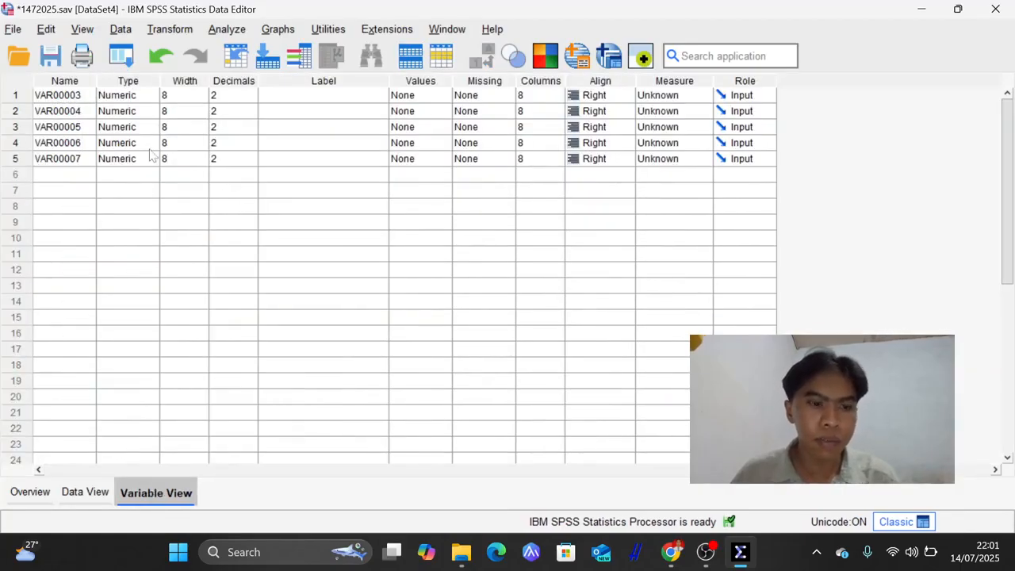
click(80, 99)
key(ctrl+f)
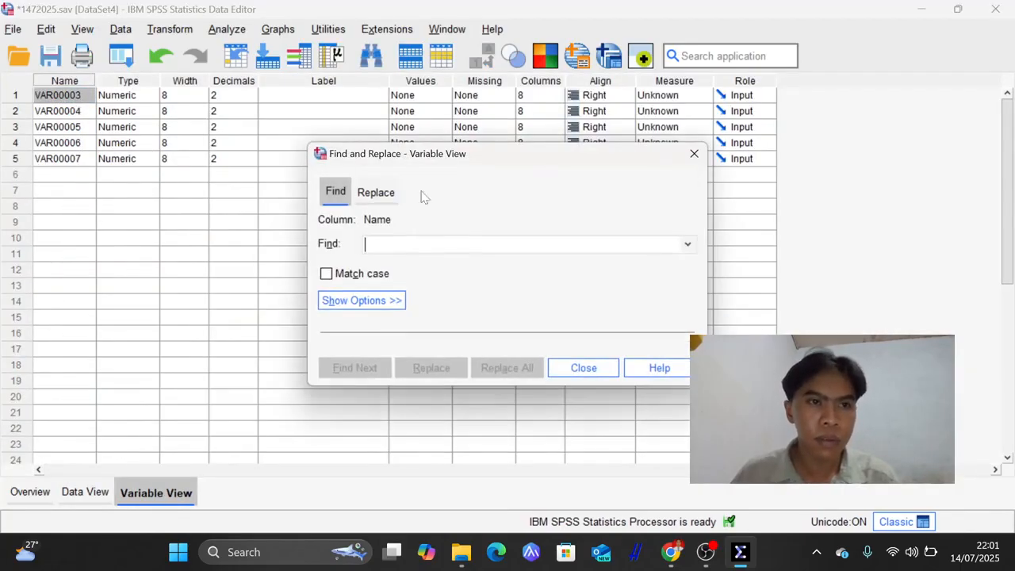
click(388, 194)
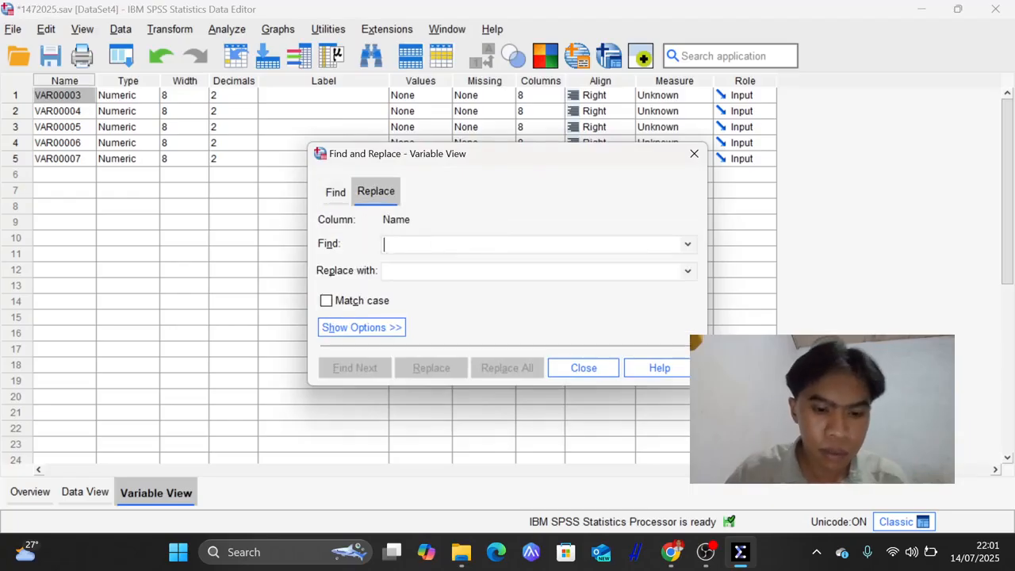
text(VAr)
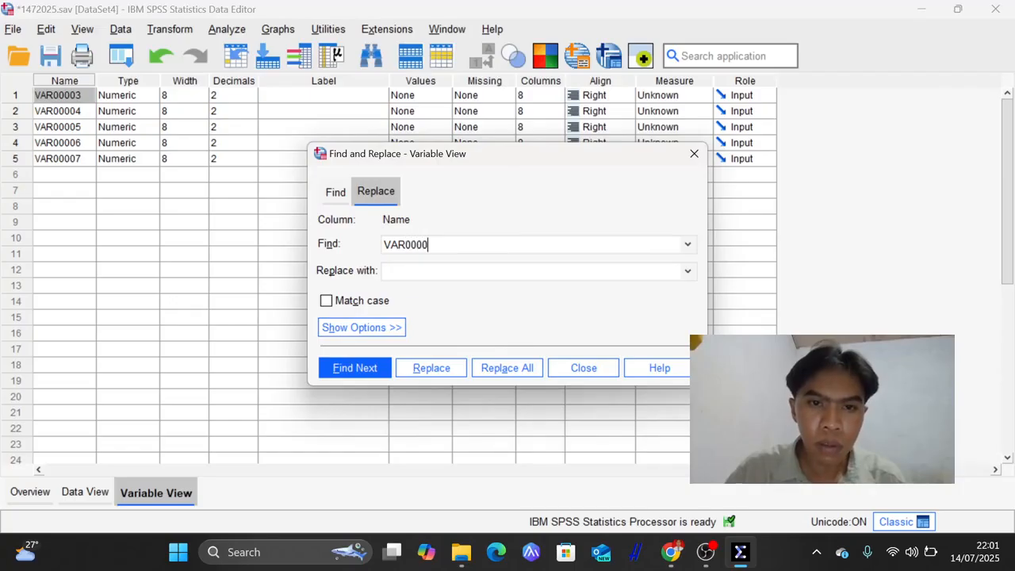
text(P)
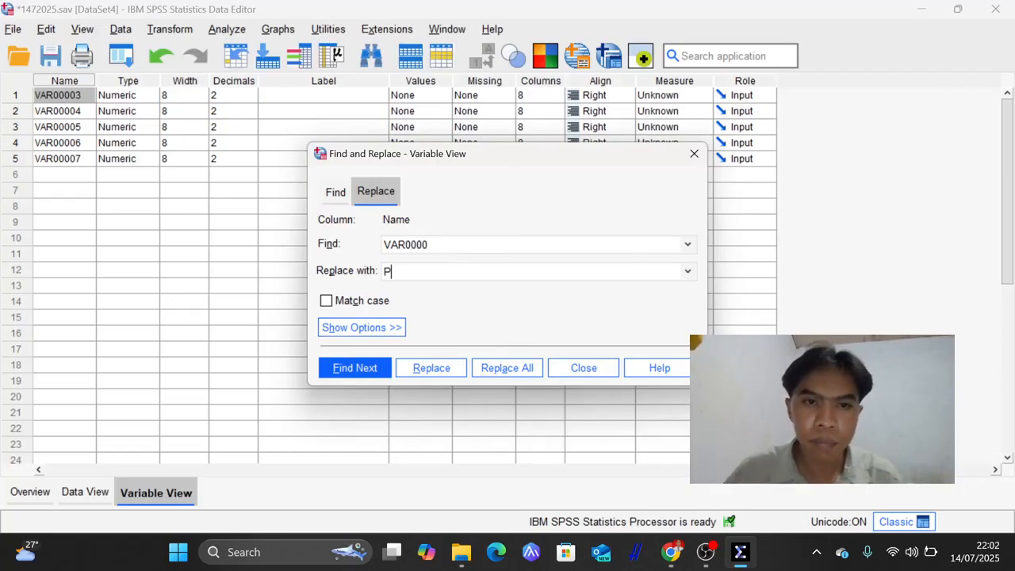
click(520, 367)
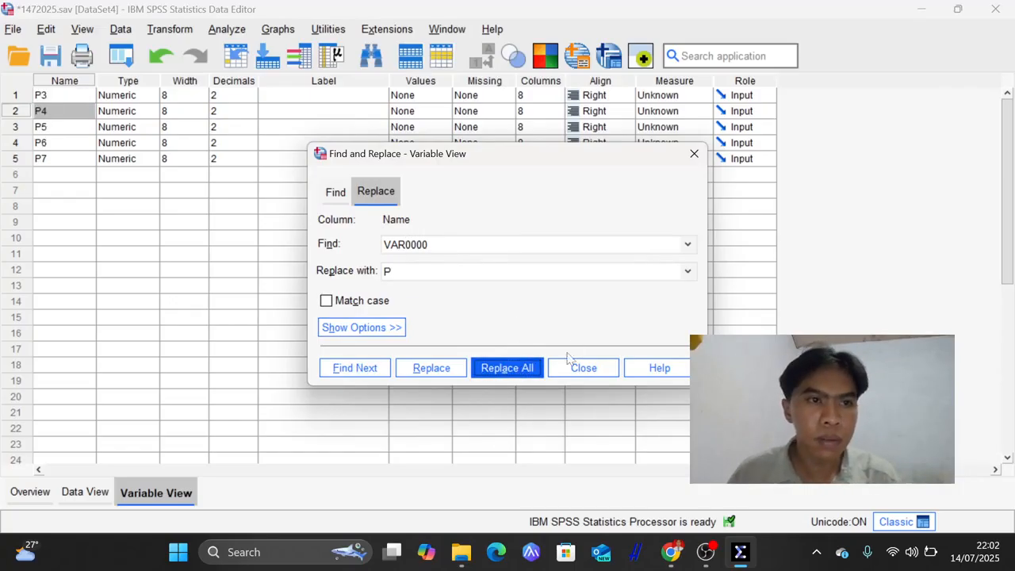
click(694, 154)
Rename the fifth variable, P7, as Total and return to the data grid
click(65, 158)
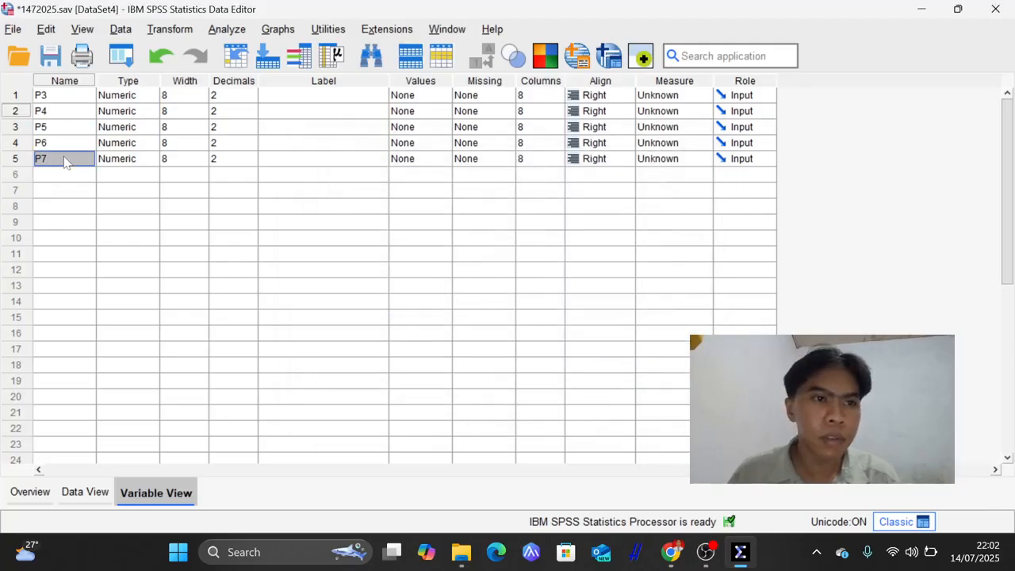
right_click(63, 161)
click(45, 165)
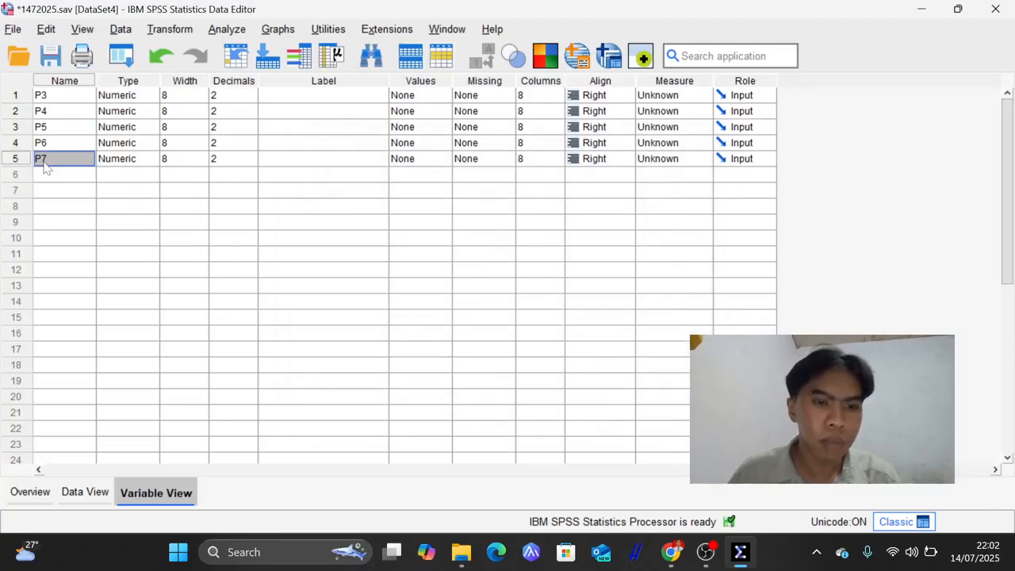
text(Total)
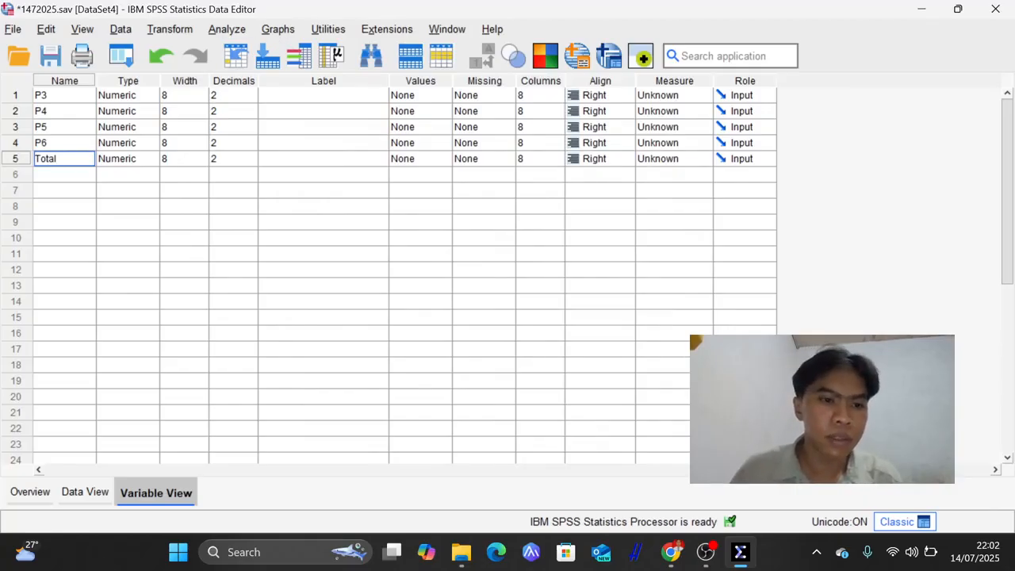
click(97, 499)
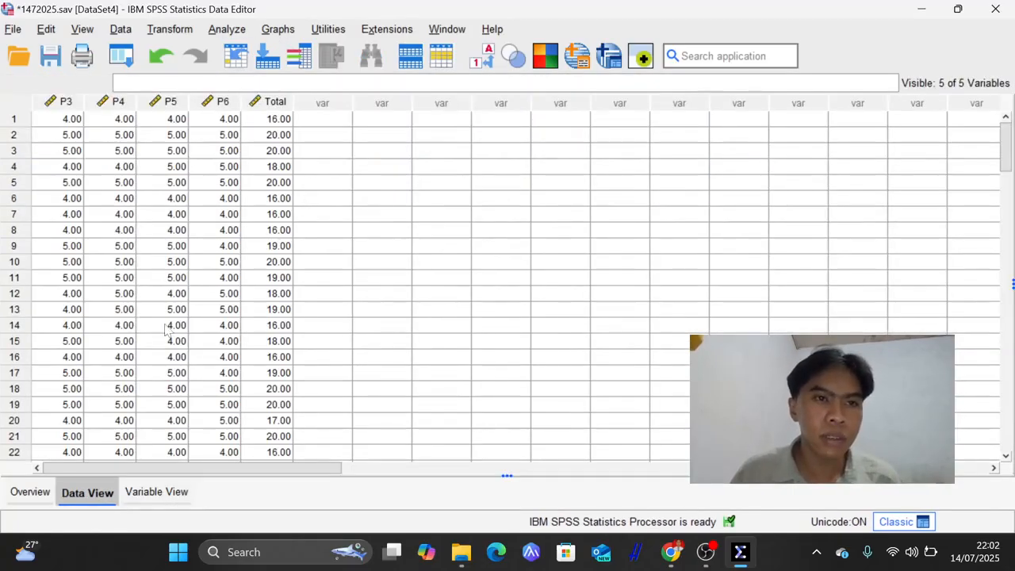
Set the decimals to 0 for all five variables, P3 through P6 and Total
click(179, 491)
click(246, 149)
click(251, 161)
click(250, 161)
click(251, 140)
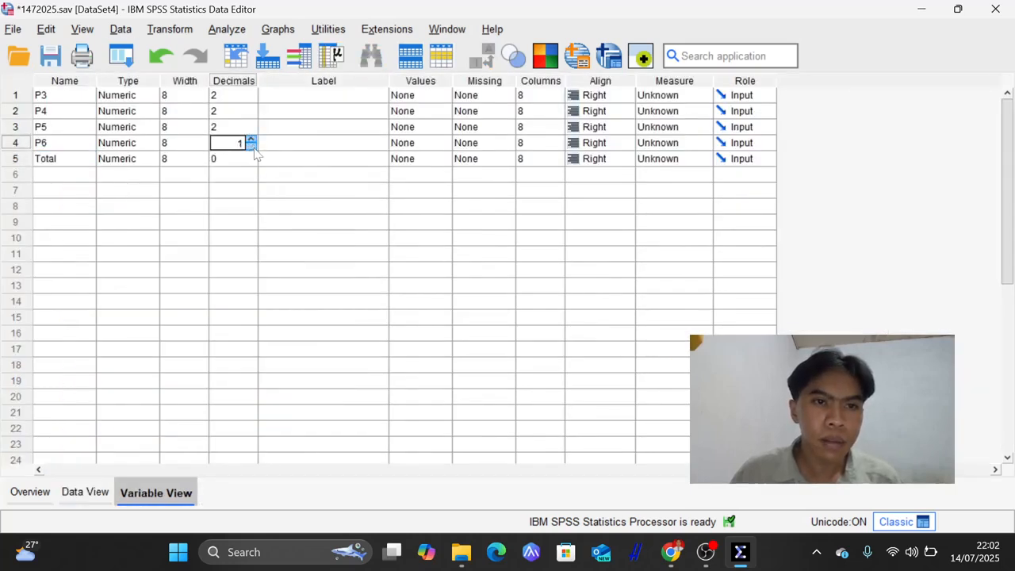
click(250, 146)
click(251, 130)
click(257, 132)
click(257, 139)
click(254, 131)
click(250, 115)
click(250, 115)
click(251, 93)
click(250, 99)
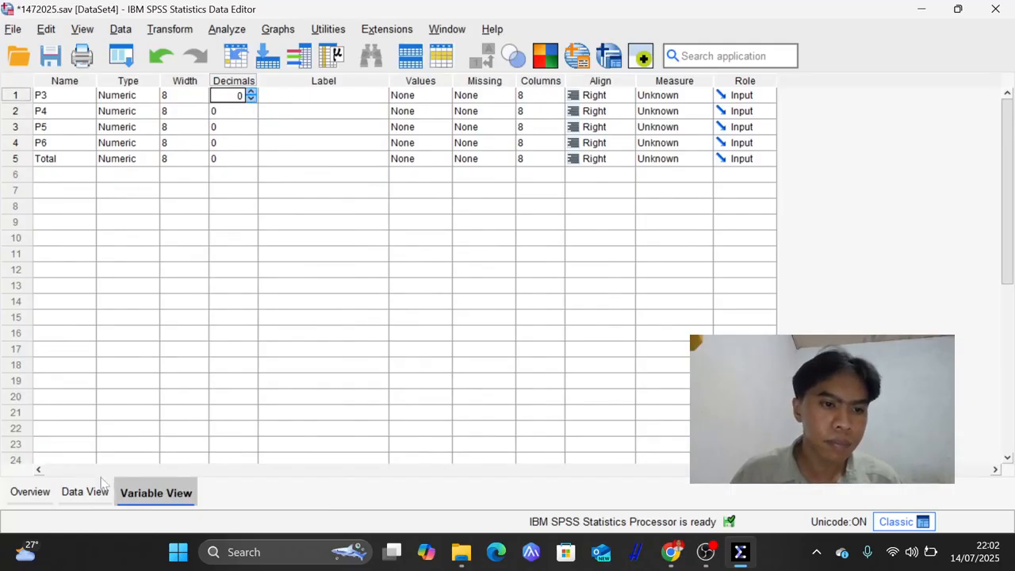
Start a Descriptives analysis with Total as the only variable
click(99, 484)
click(226, 29)
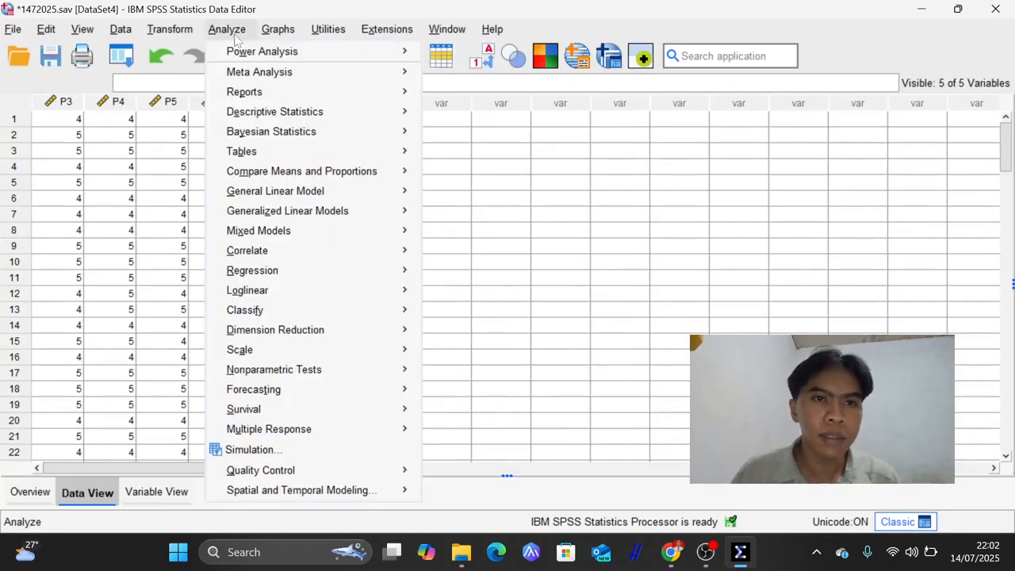
mouse_move(343, 115)
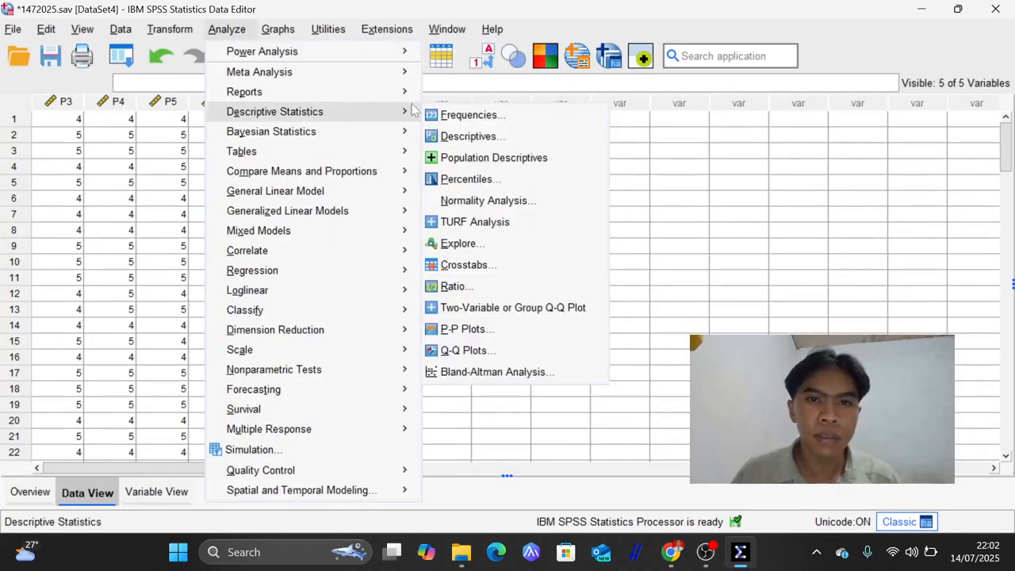
click(474, 136)
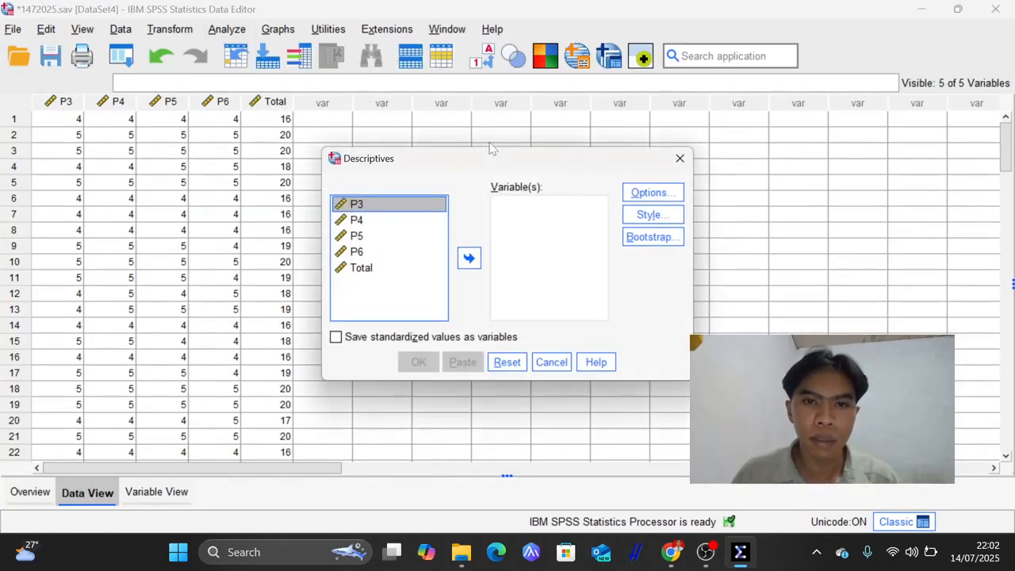
click(354, 269)
click(468, 258)
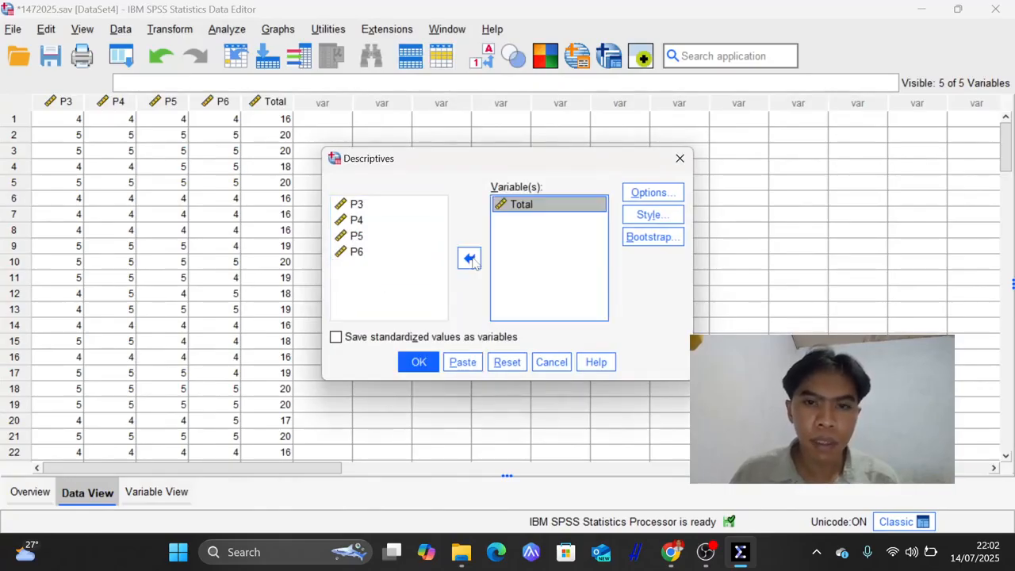
Keep mean, standard deviation, minimum and maximum as the statistics, run Descriptives, and review the Descriptive Statistics table
click(666, 215)
click(868, 104)
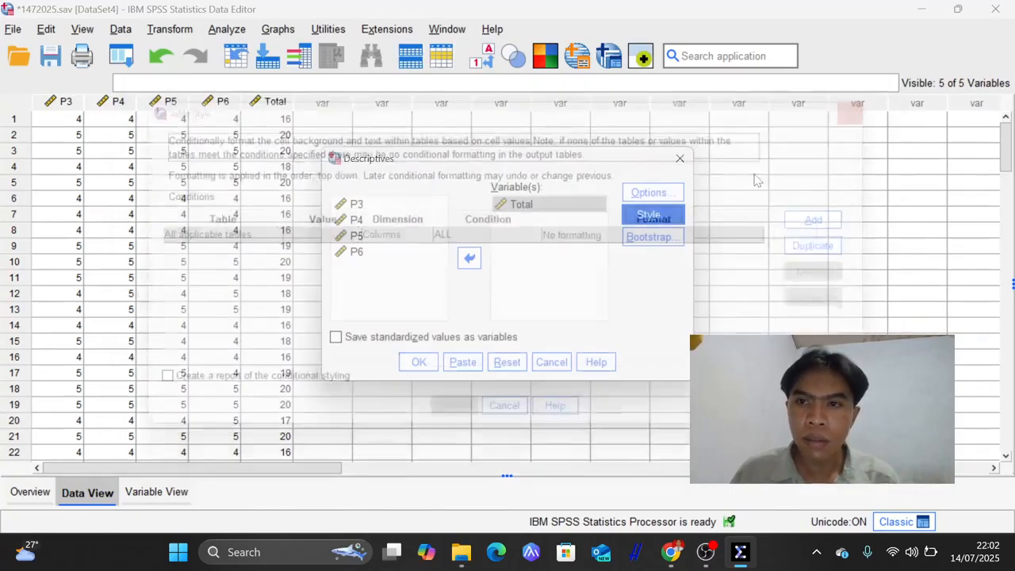
click(652, 193)
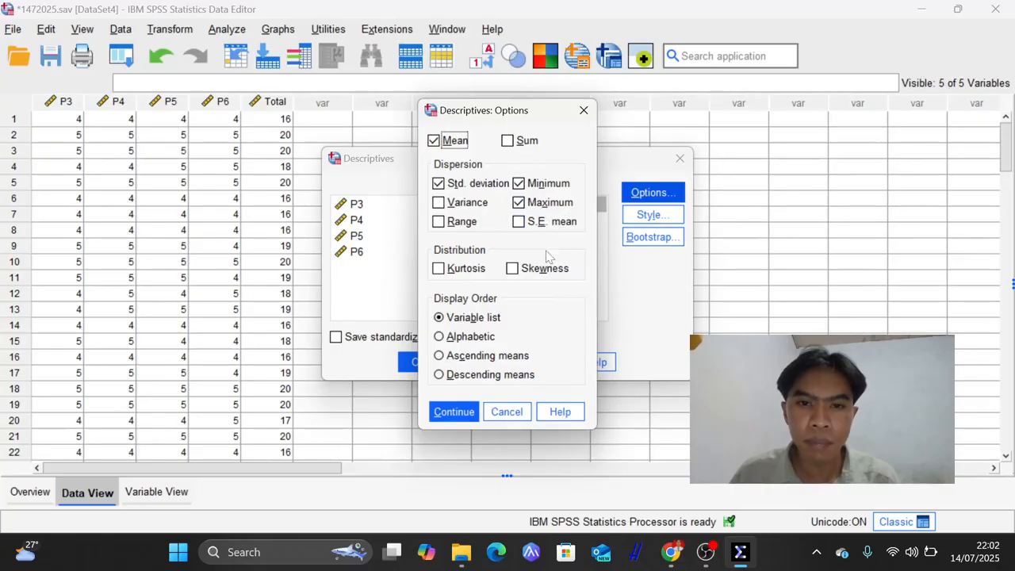
click(454, 412)
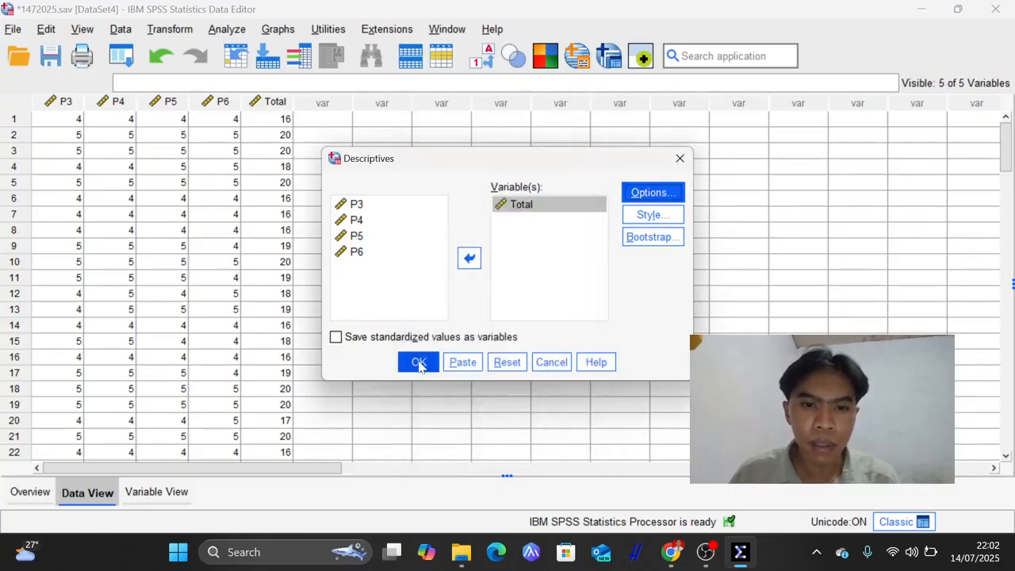
click(424, 363)
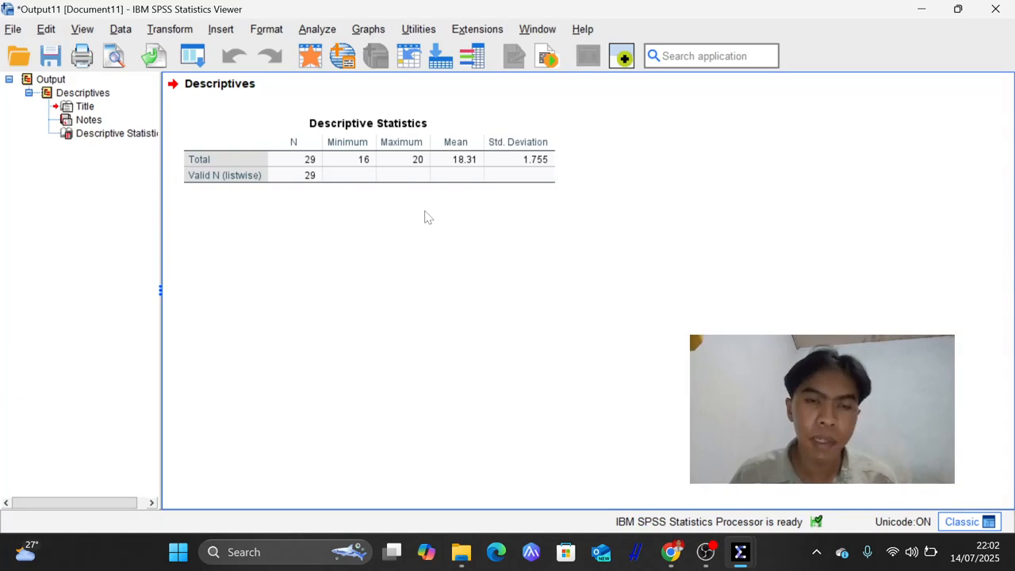
click(398, 183)
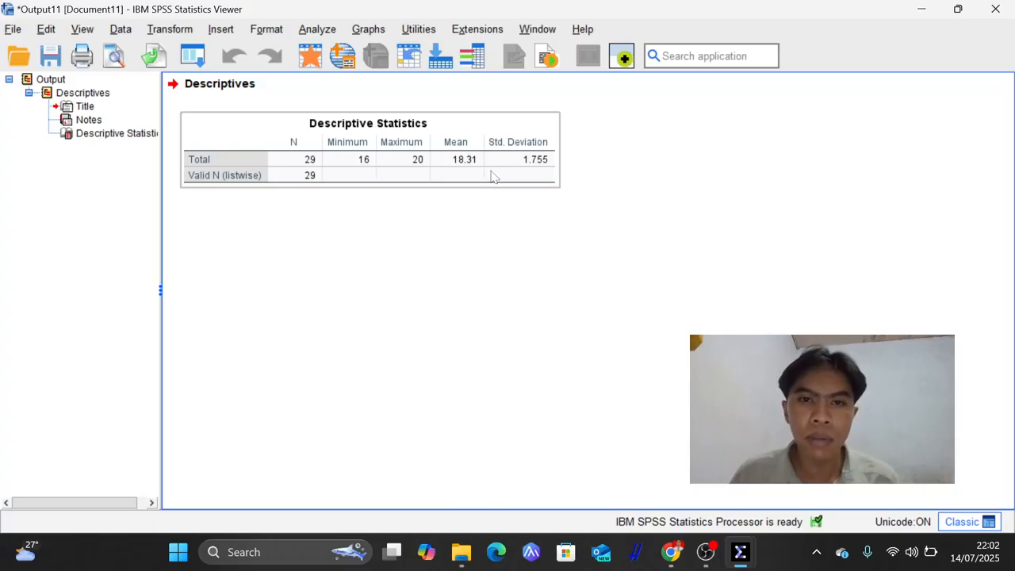
Return from the output to the variable definitions and label value 5 of variable P3 as Sangat Setuju
click(568, 175)
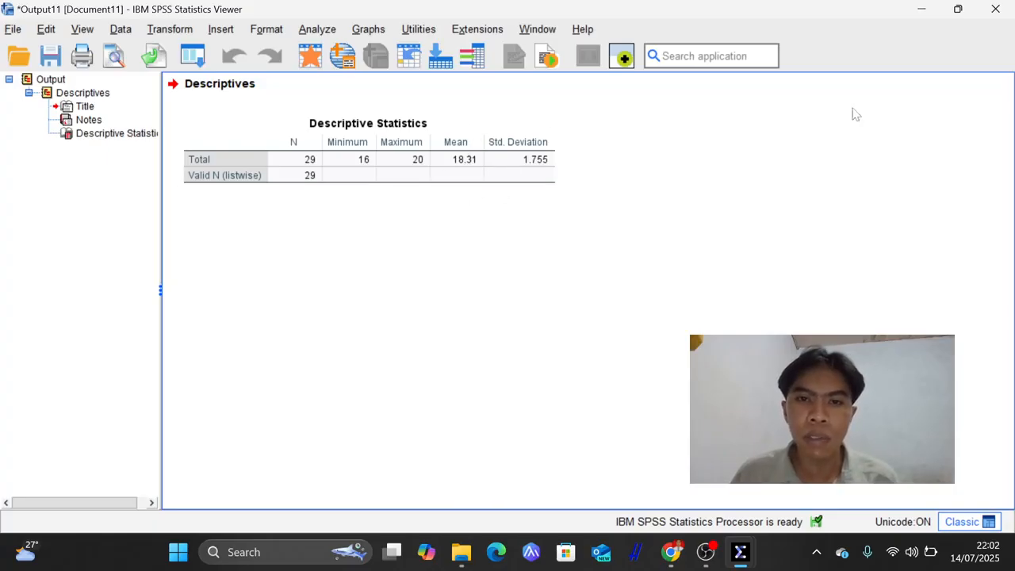
click(921, 9)
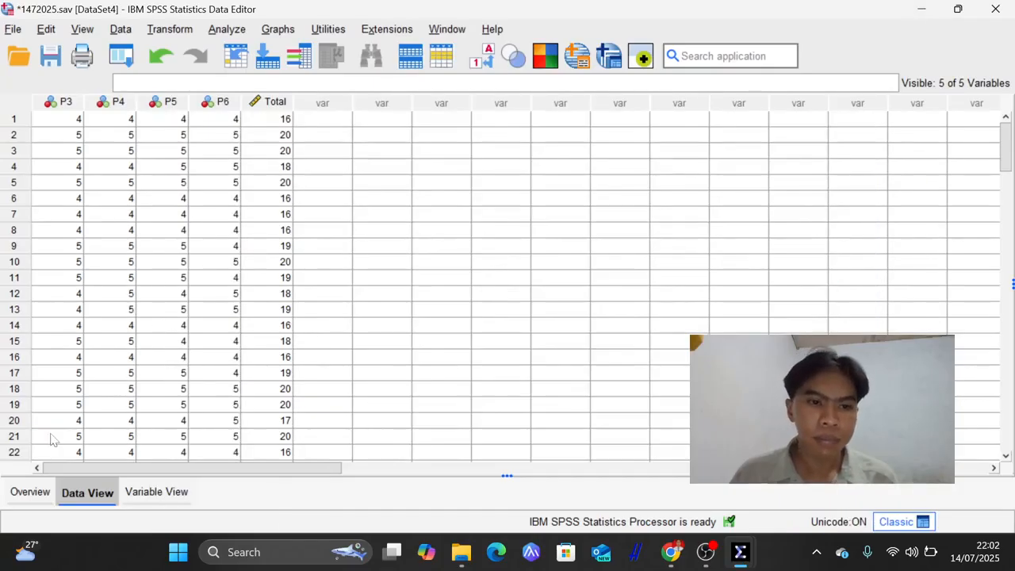
click(168, 499)
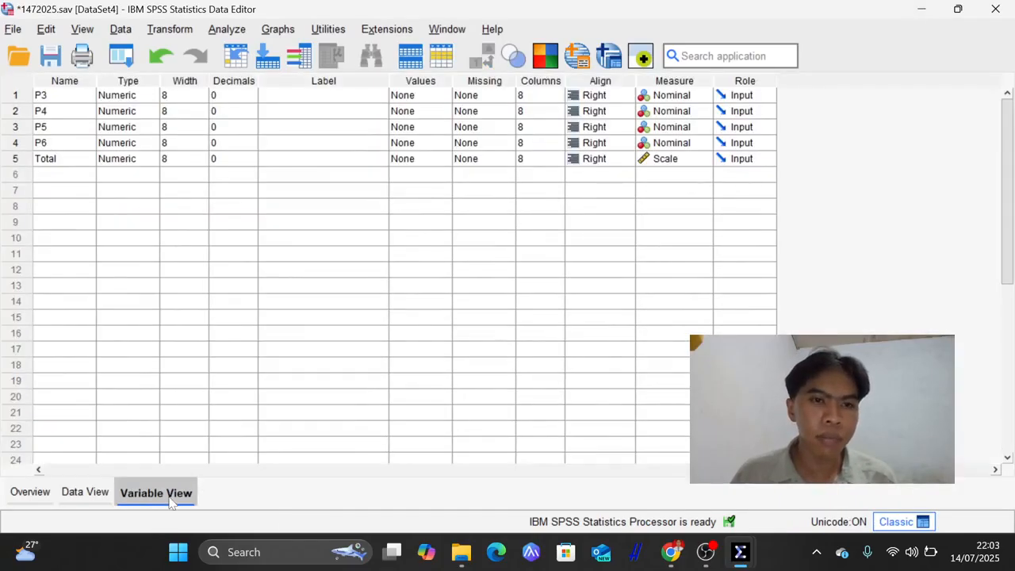
click(408, 96)
click(444, 96)
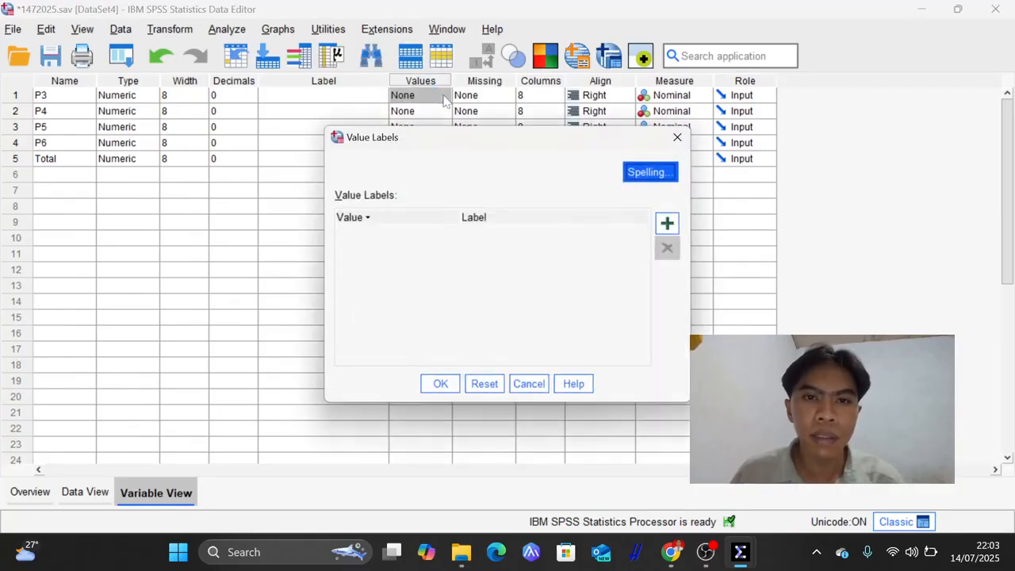
click(666, 224)
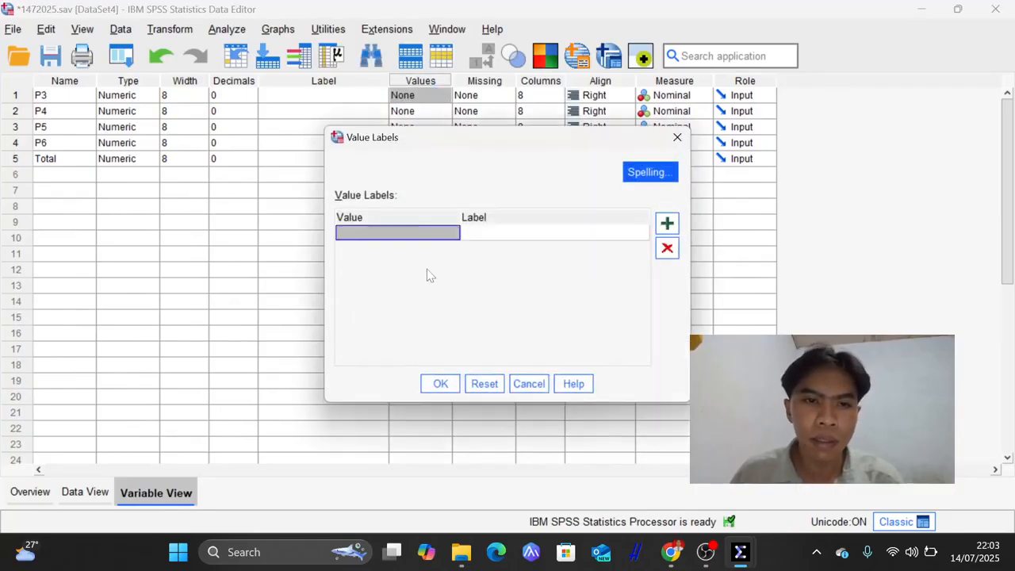
text(5)
click(516, 233)
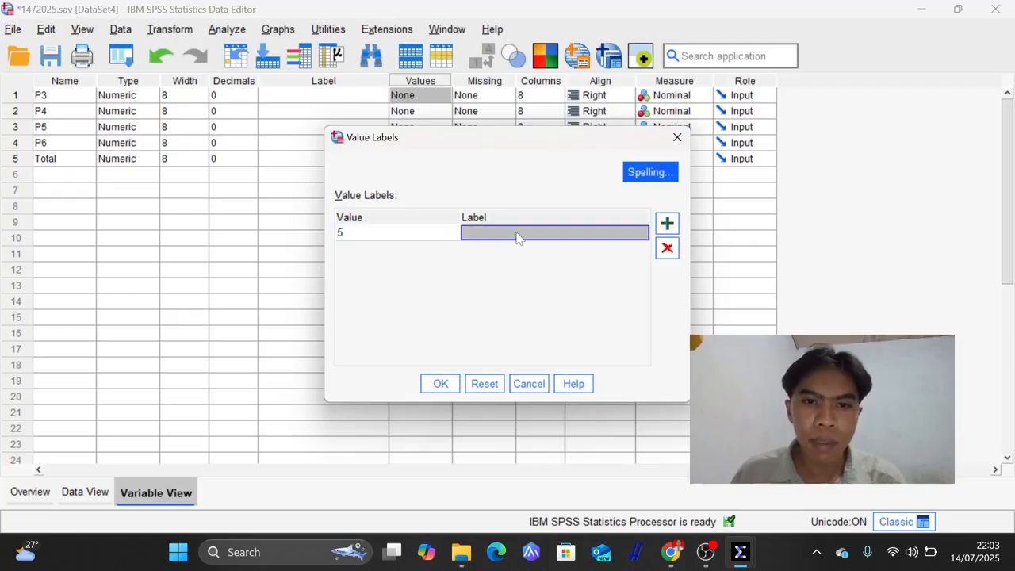
text(Sanga)
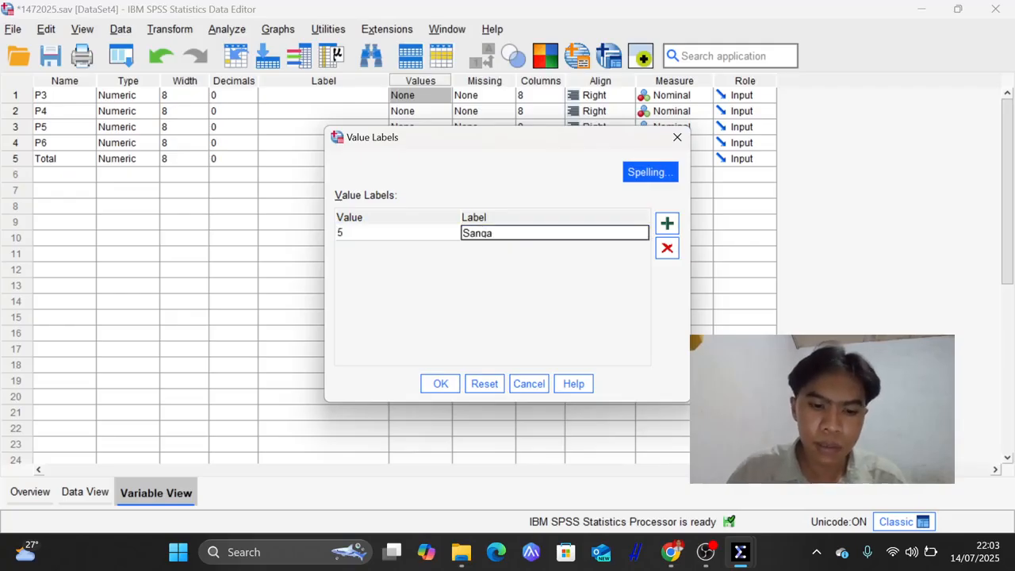
text(t Setuju)
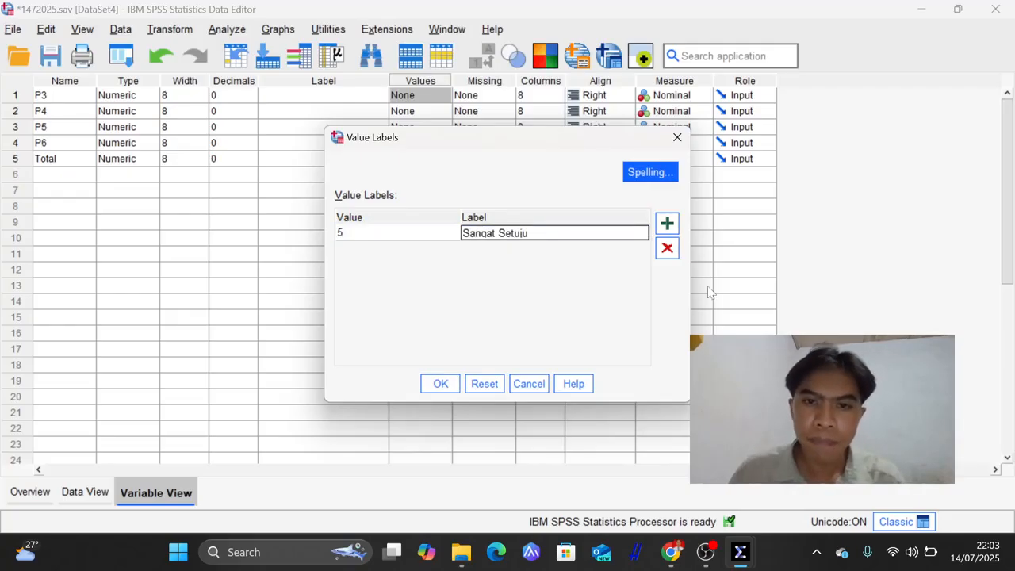
Add P3 value labels for 4 as Setuju and 3 as Kurang Setuju
click(666, 222)
text(4)
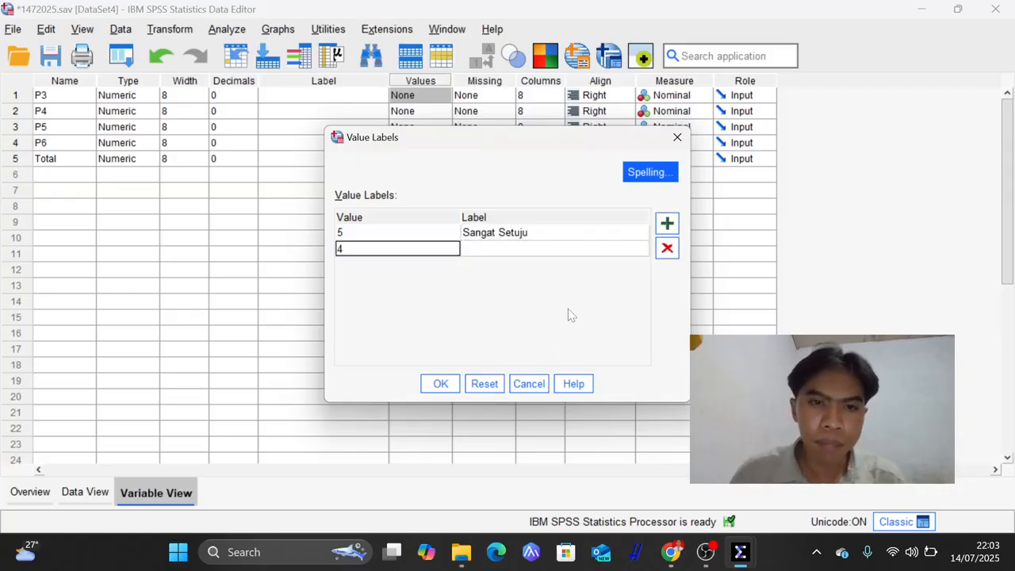
click(503, 250)
text(Setuju)
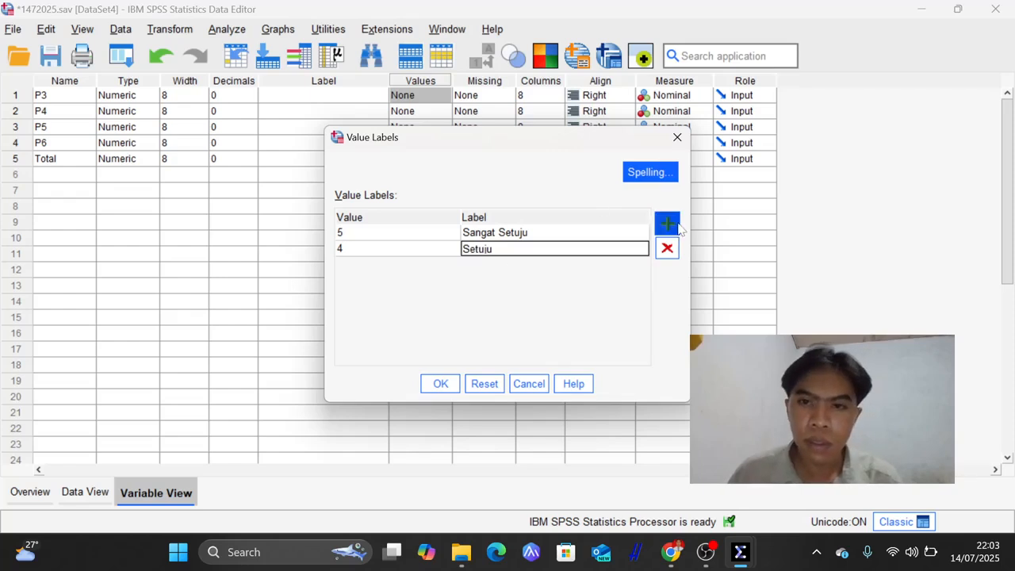
click(667, 223)
text(3)
click(481, 270)
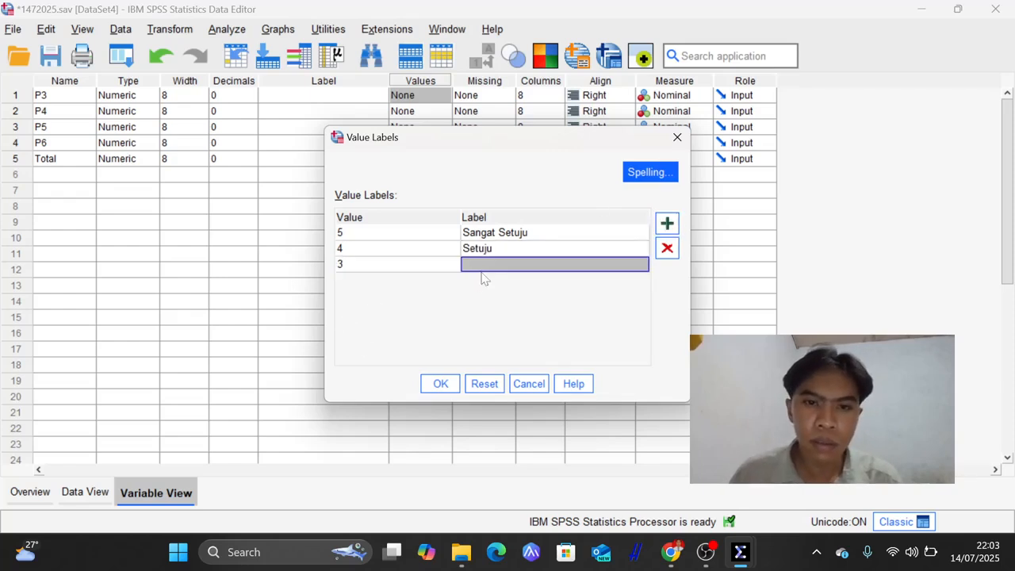
text(Kurang Setuju)
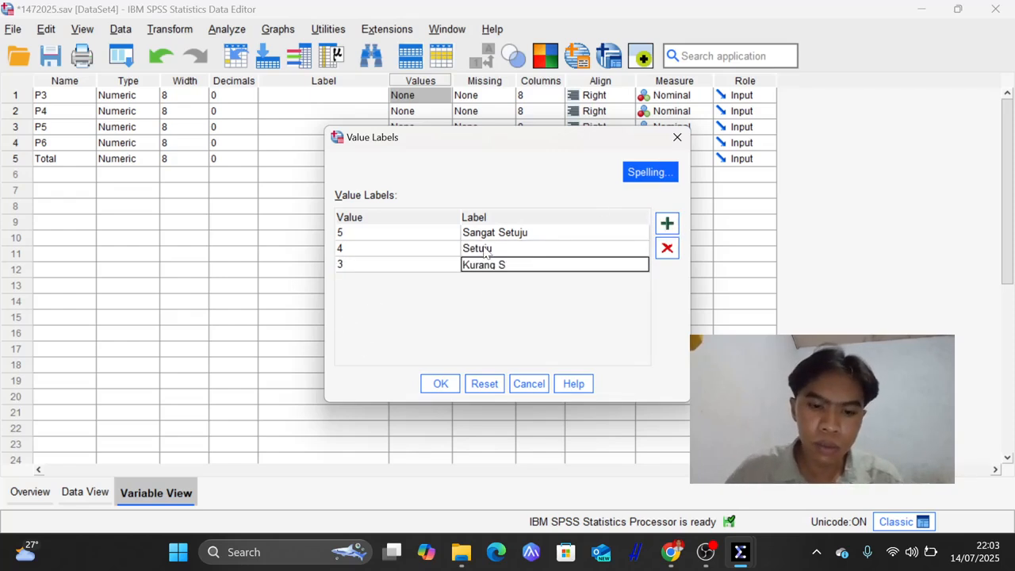
Label P3's value 2 as Tidak Setuju and value 1 as Sangat Tidak Setuju, and apply the value labels
click(667, 223)
text(2)
click(482, 280)
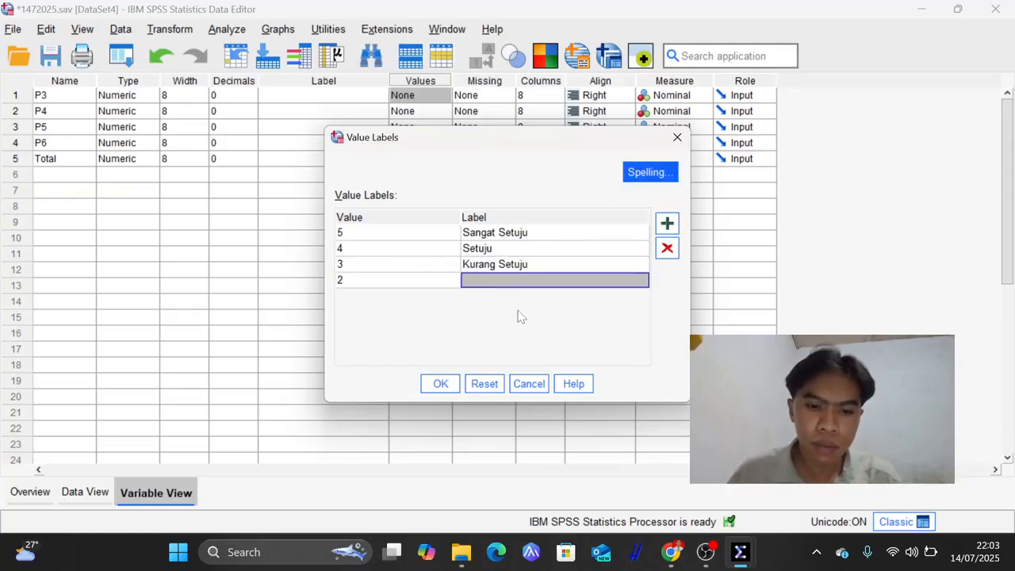
text(Tio)
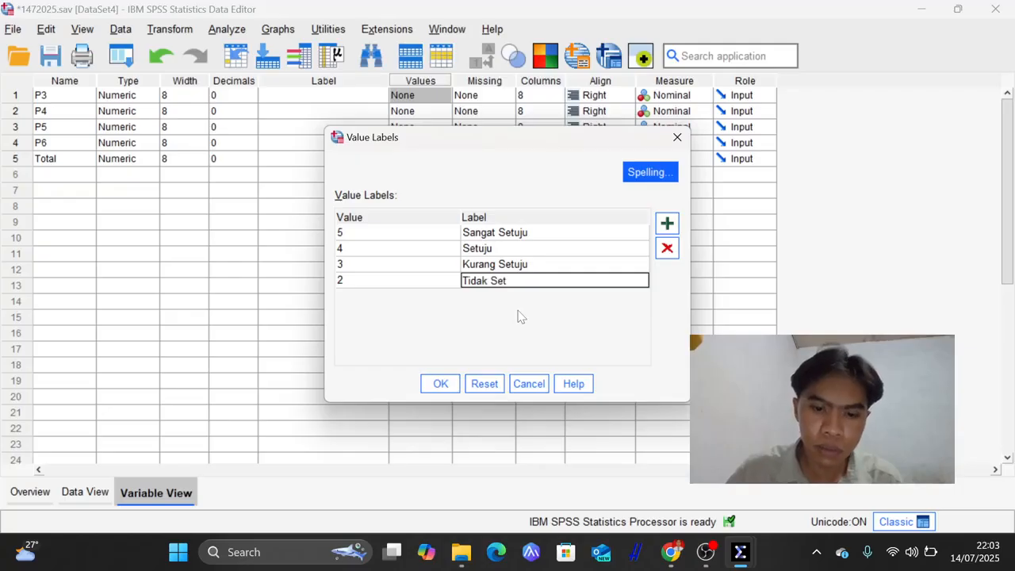
click(667, 222)
text(1)
click(476, 297)
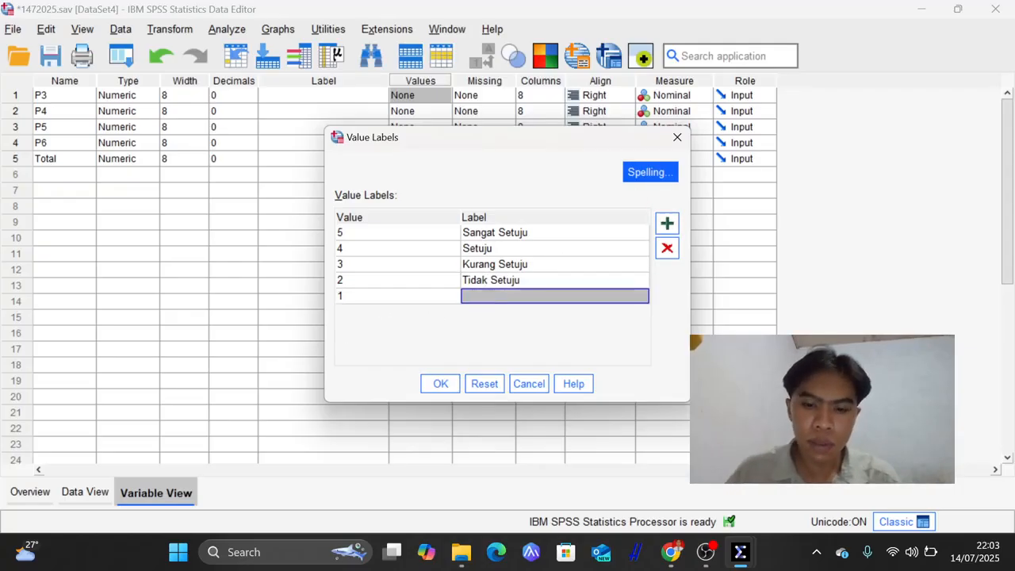
text(Sangat Tidak Setuju)
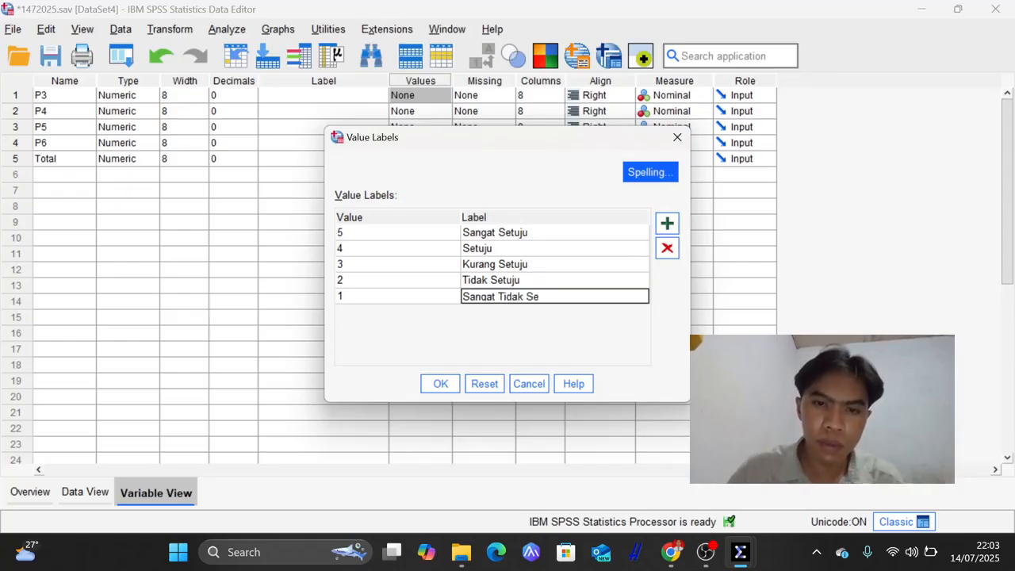
click(440, 384)
Start a Frequencies analysis from the data grid with P3, P4, P5 and P6 as the variables
click(111, 496)
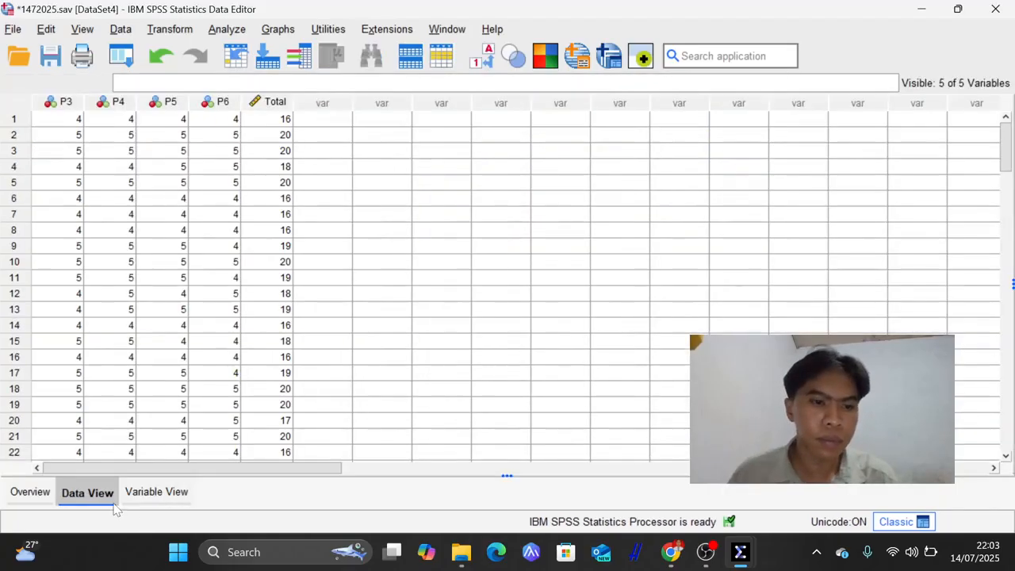
click(242, 31)
mouse_move(308, 119)
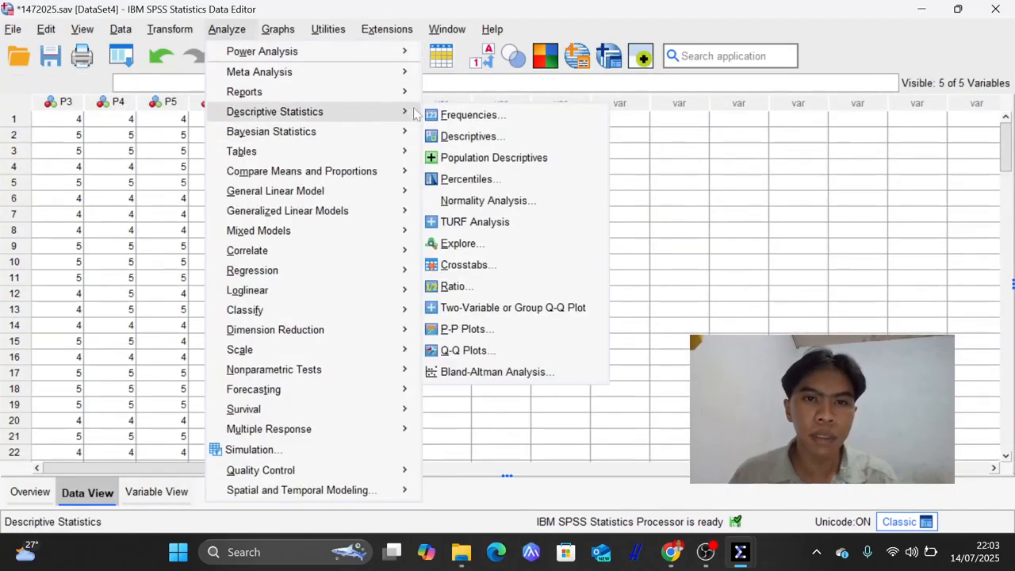
click(456, 115)
shift+click(353, 252)
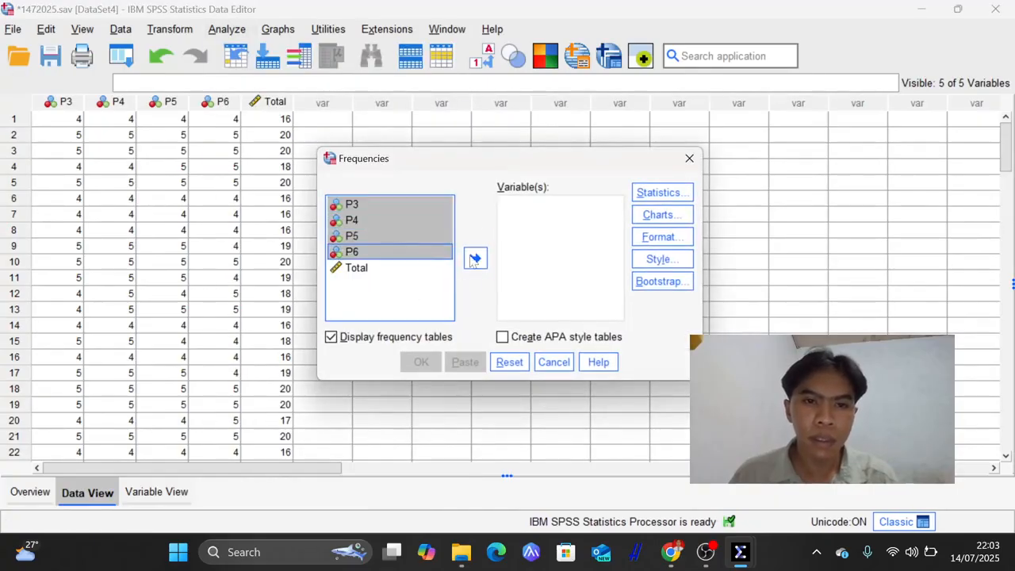
click(474, 257)
Request standard deviation, minimum, maximum, mean and median as the statistics and run the Frequencies analysis
click(666, 193)
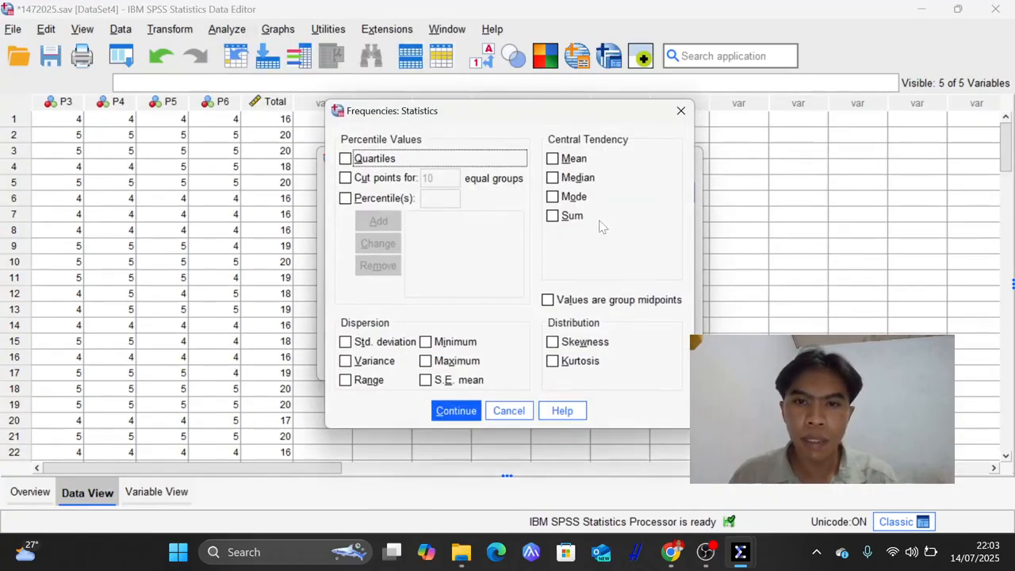
click(389, 341)
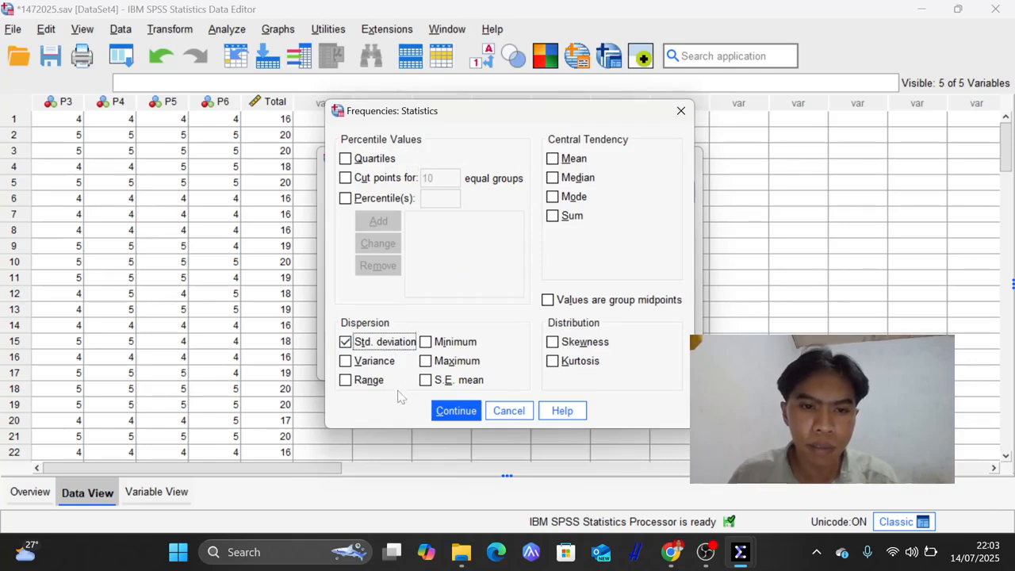
click(446, 341)
click(447, 361)
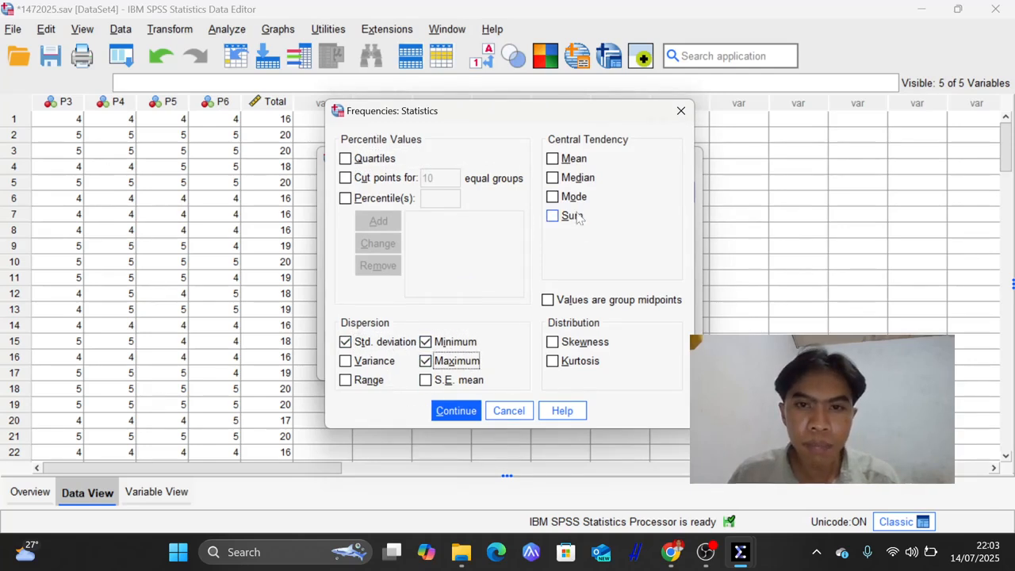
click(573, 161)
click(574, 179)
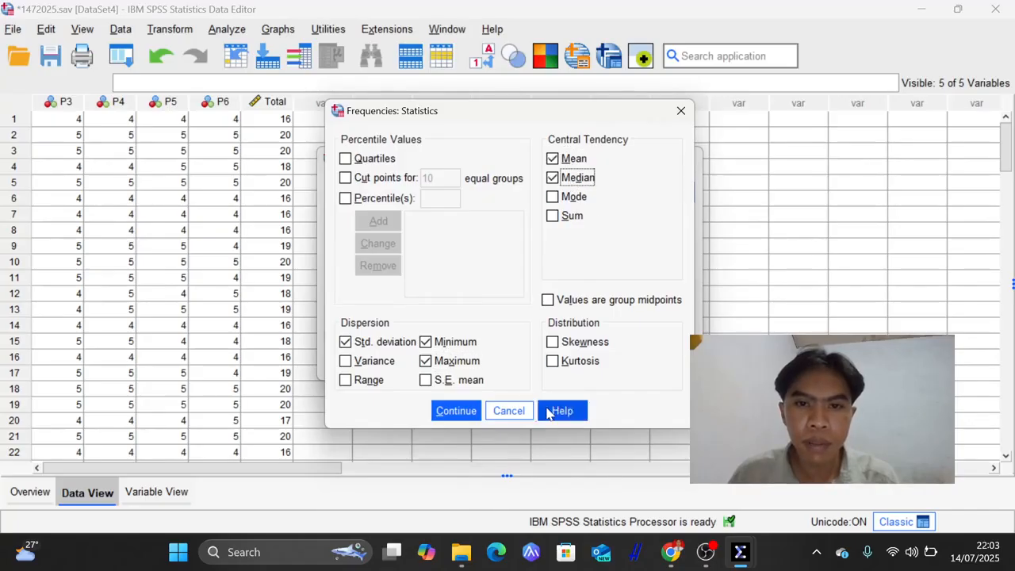
click(455, 410)
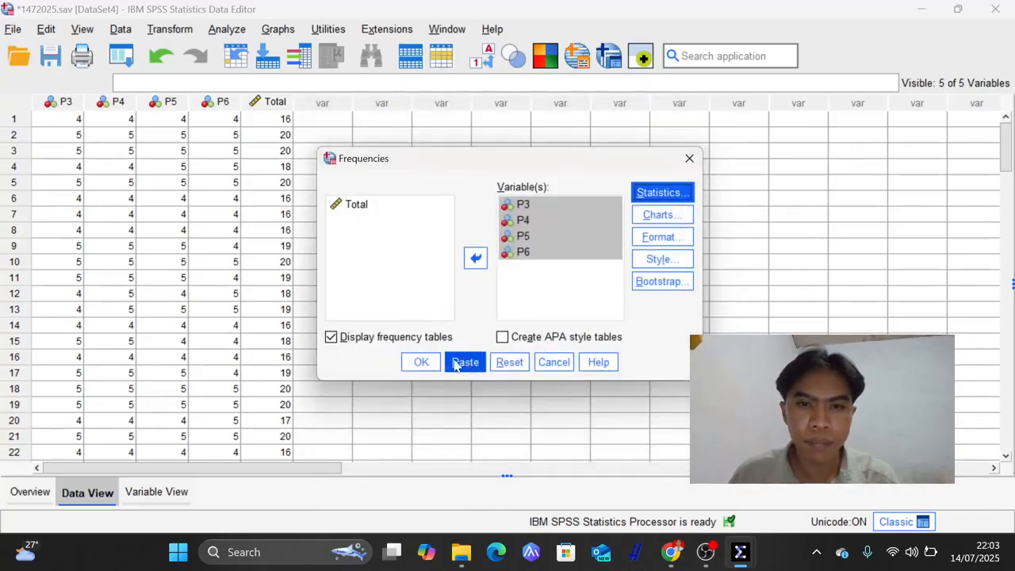
click(421, 362)
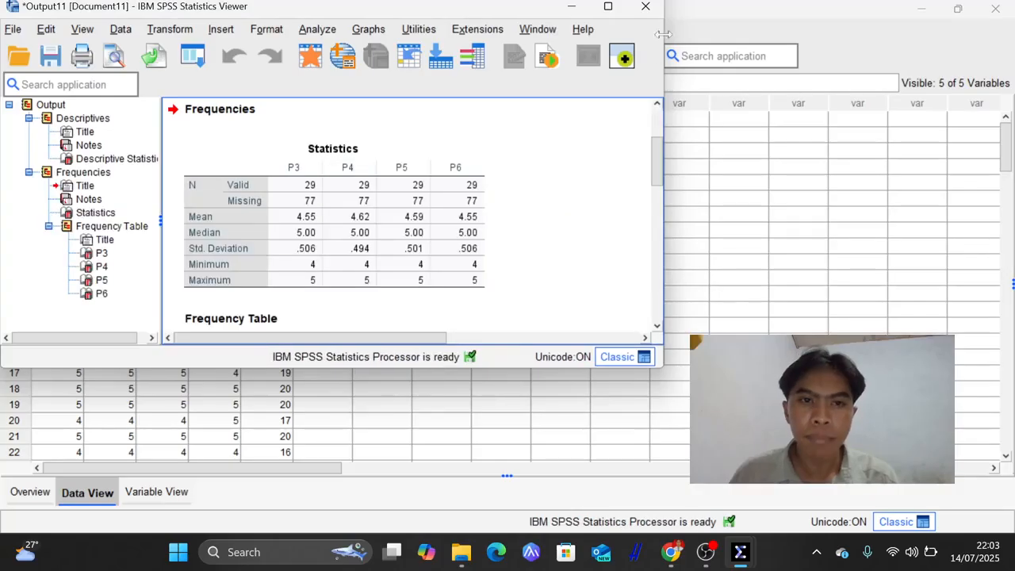
Examine the Statistics table and the frequency tables for P3 to P6 in the maximized output, and return to the data grid
click(607, 6)
scroll(368, 313, down, 2)
click(425, 306)
scroll(425, 305, down, 3)
scroll(421, 302, up, 3)
scroll(361, 272, up, 3)
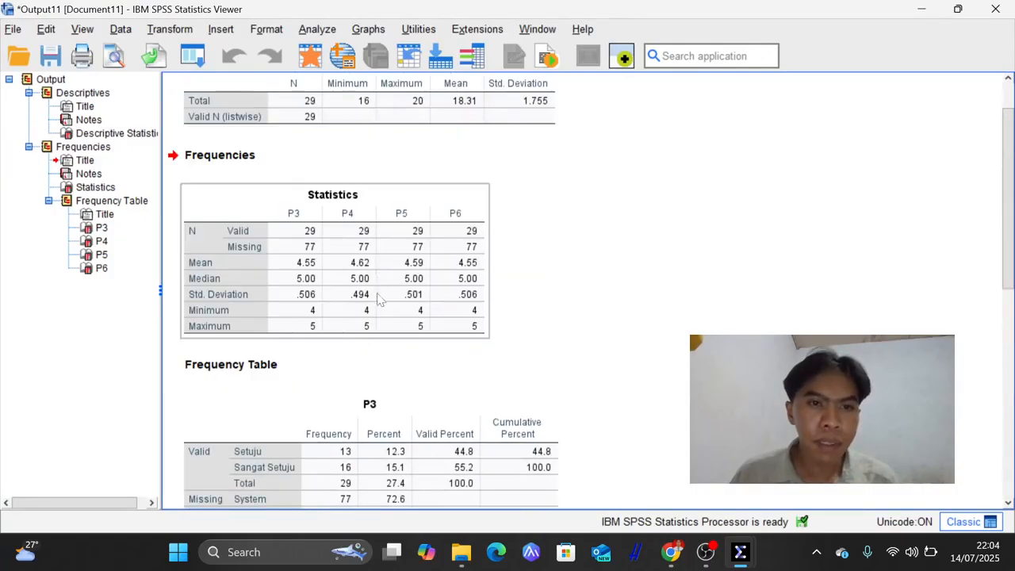
scroll(378, 299, down, 3)
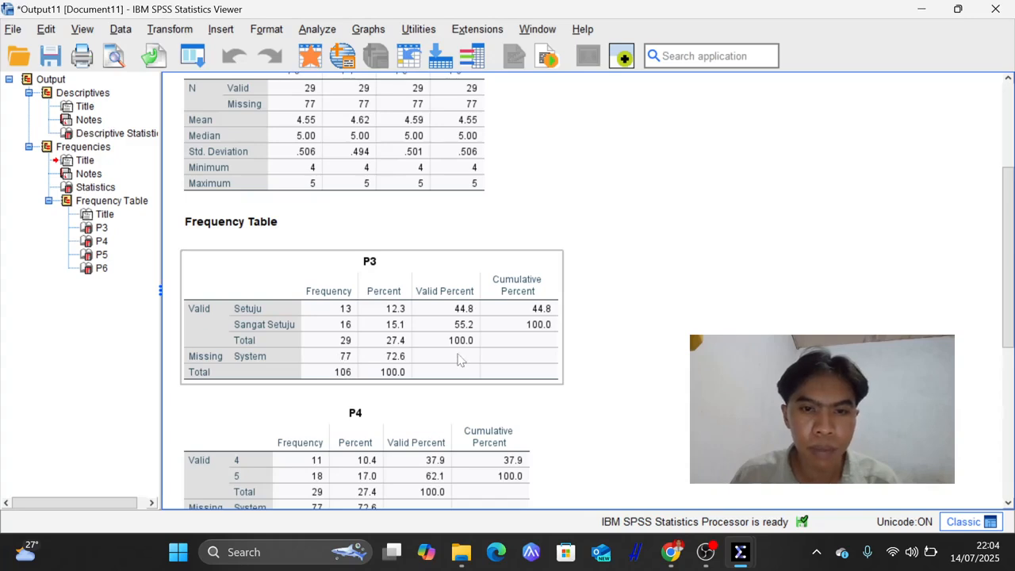
scroll(486, 352, down, 10)
scroll(521, 375, up, 10)
scroll(520, 376, down, 5)
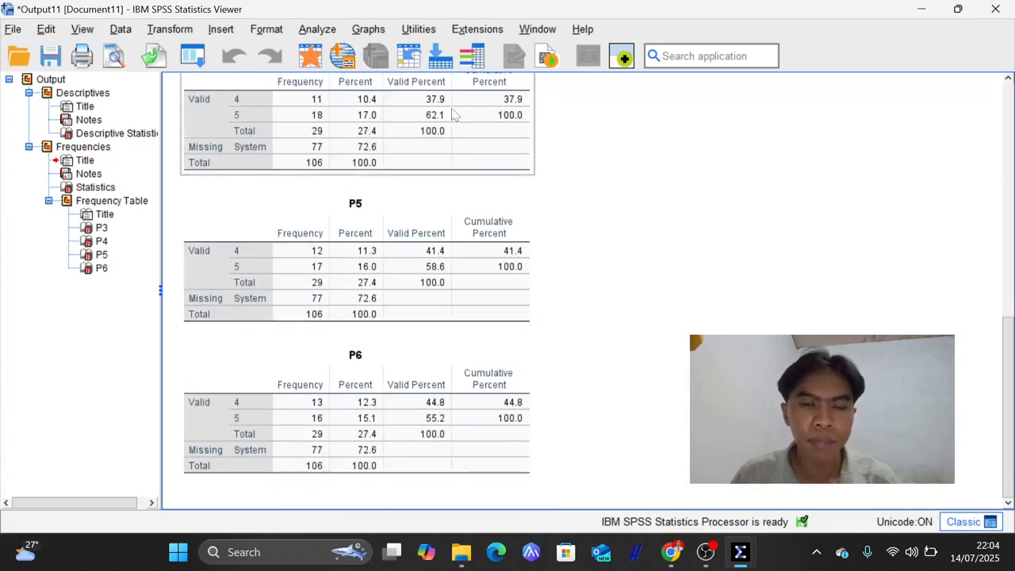
click(992, 7)
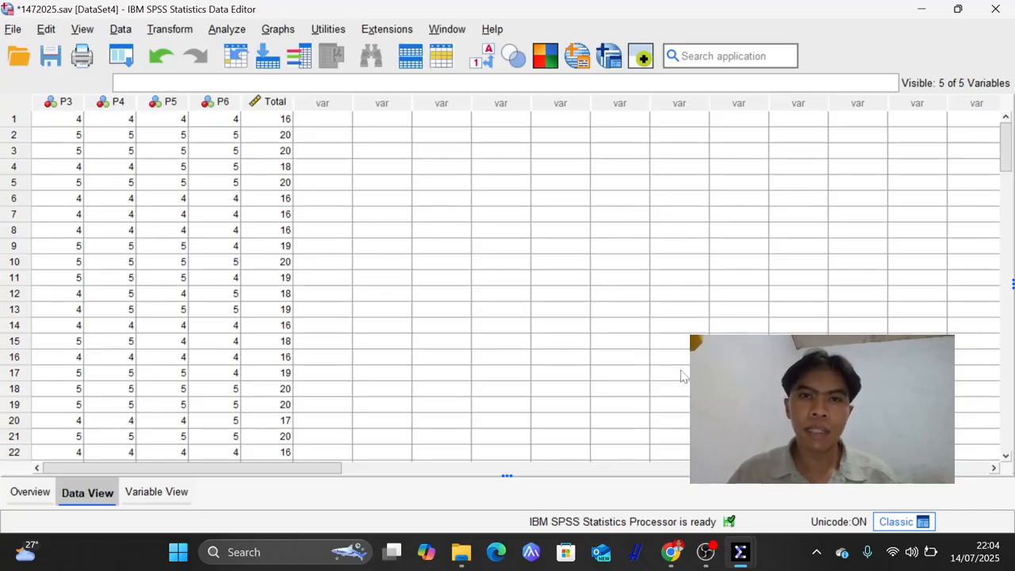
click(705, 552)
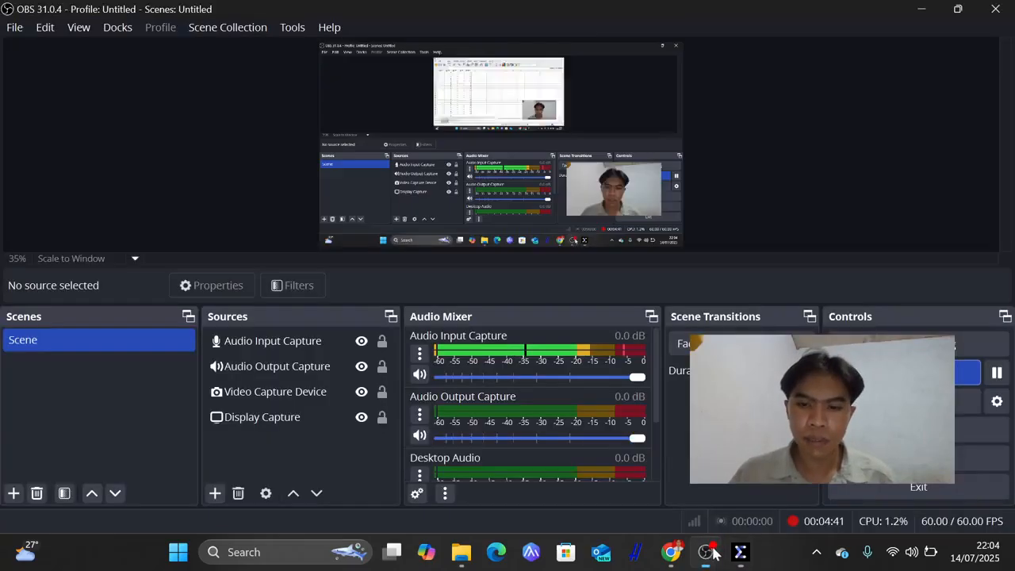